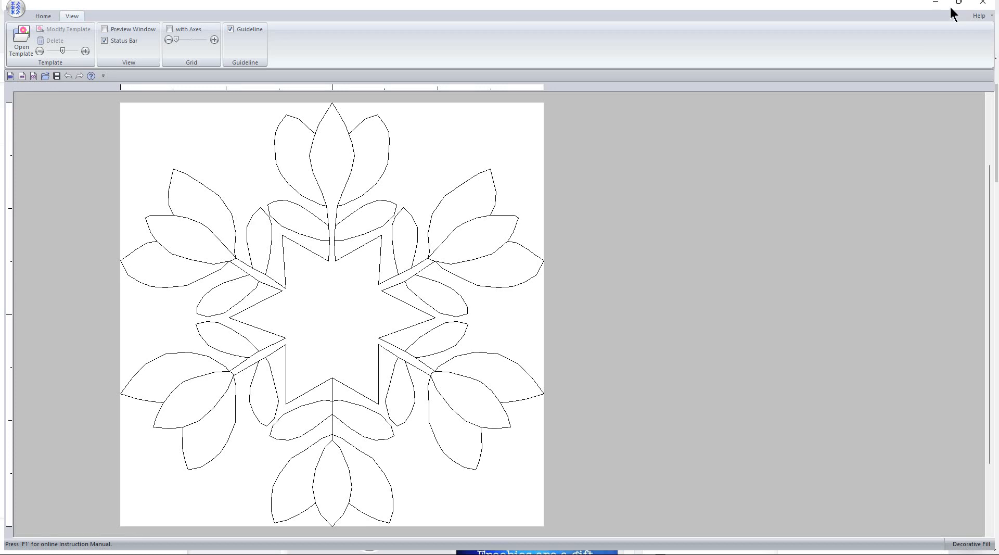
# Minimize Stitch Creator, Layout & Editing, the browser and File Explorer to reveal the desktop
pyautogui.click(935, 2)
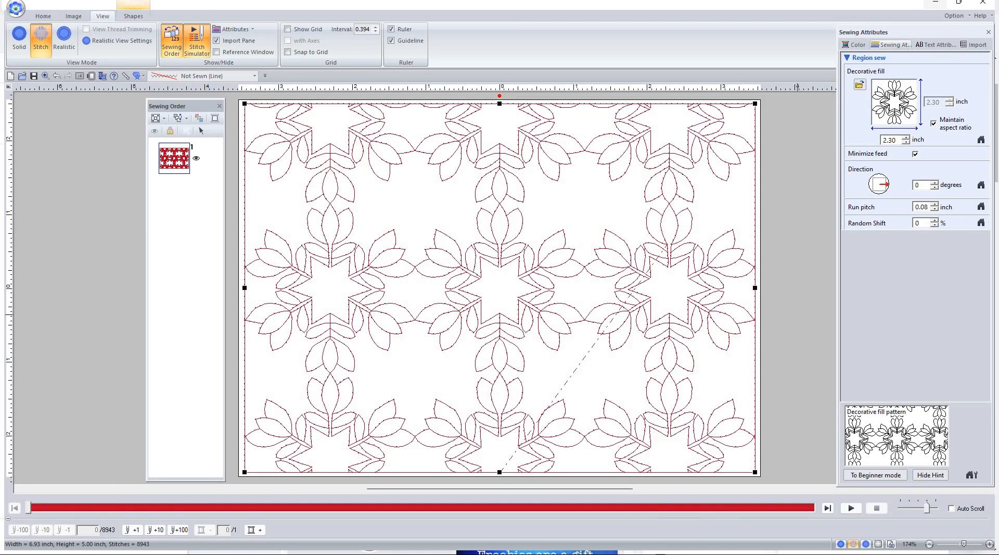
pyautogui.click(936, 5)
pyautogui.click(936, 5)
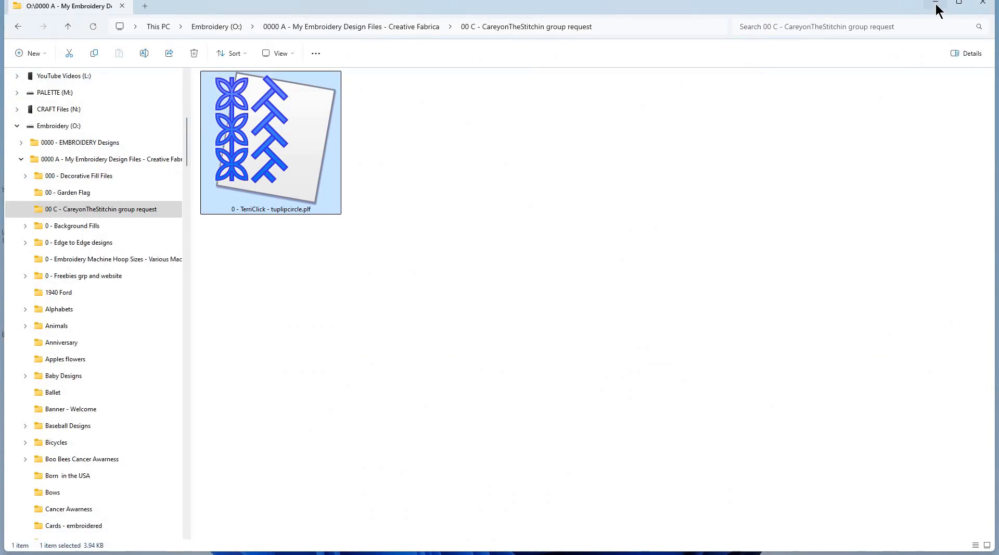
pyautogui.click(936, 10)
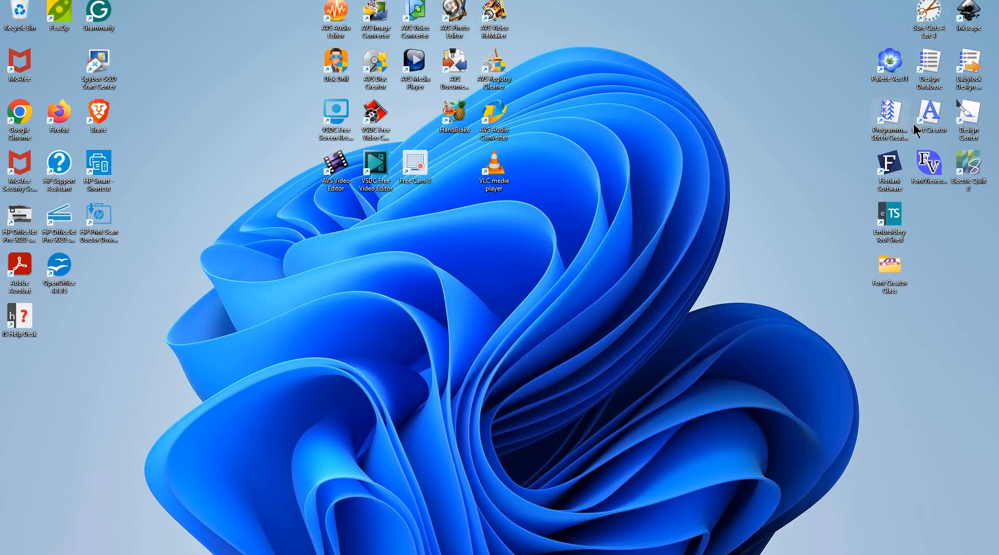
# Open the Start menu's all-apps list and expand the Palette Ver.11 folder
pyautogui.moveTo(224, 552)
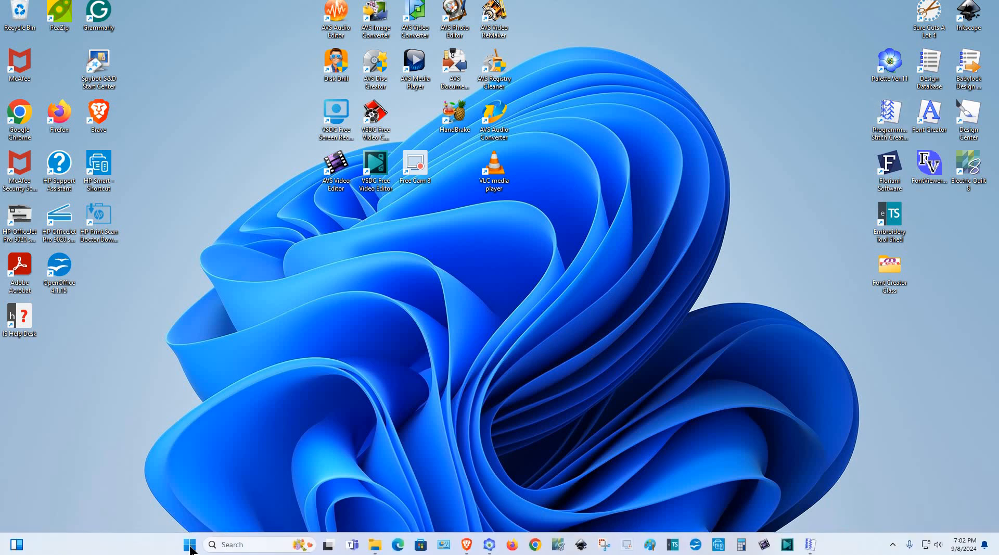
pyautogui.click(189, 542)
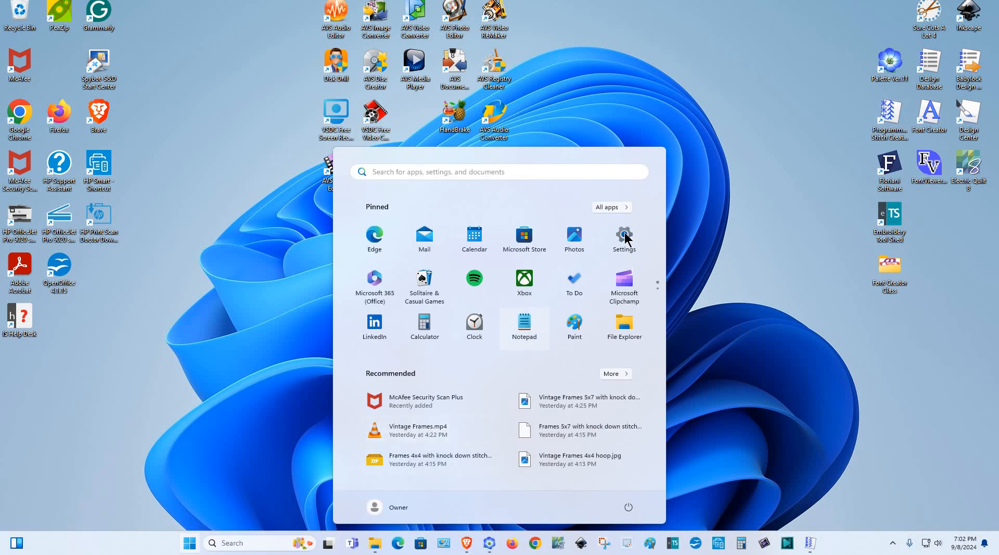
pyautogui.click(606, 208)
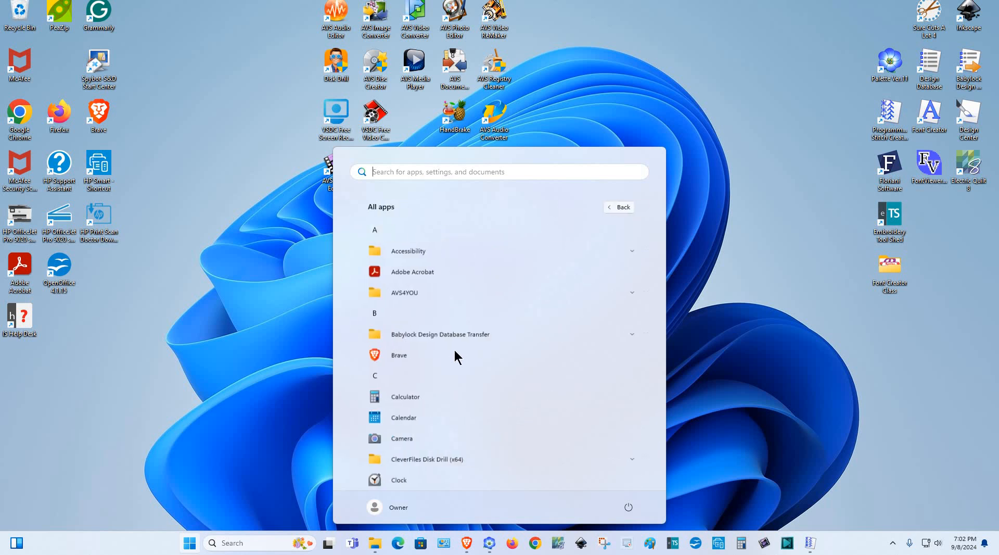
pyautogui.scroll(-10, 455, 359)
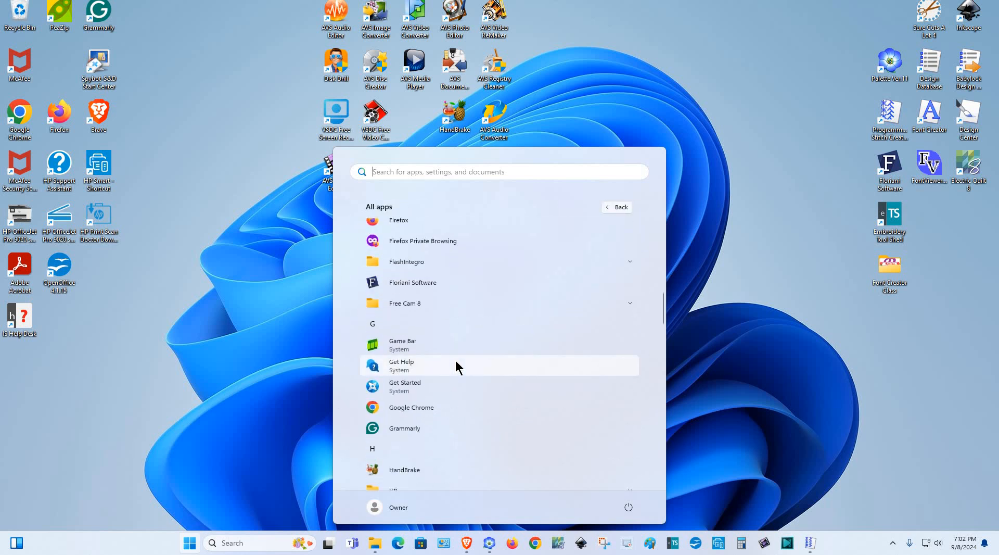
pyautogui.scroll(-5, 456, 364)
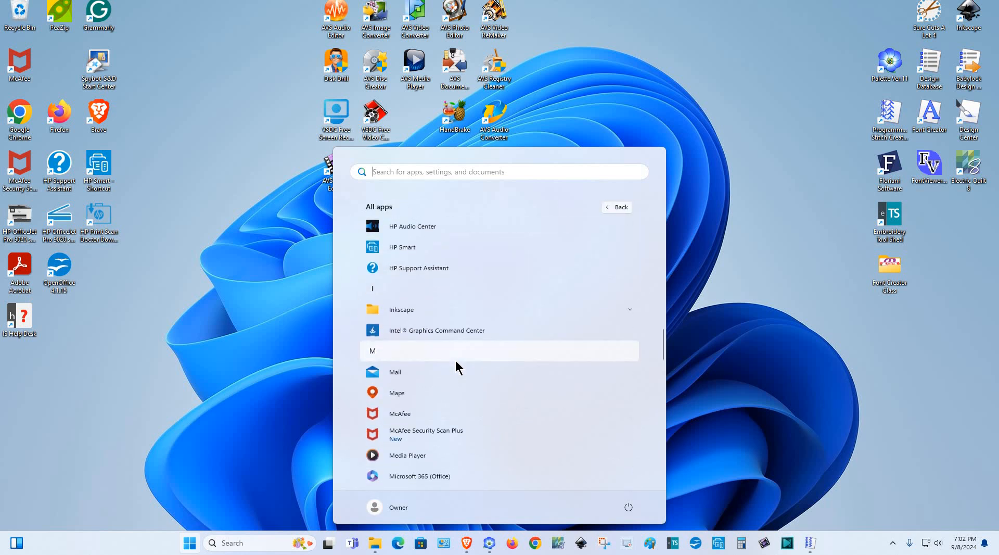
pyautogui.scroll(-5, 455, 364)
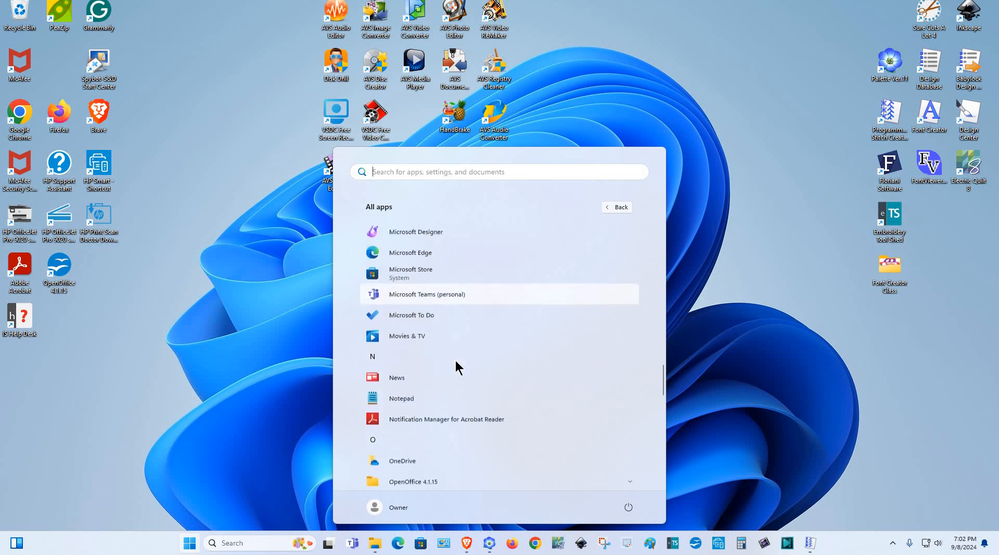
pyautogui.scroll(-4, 455, 360)
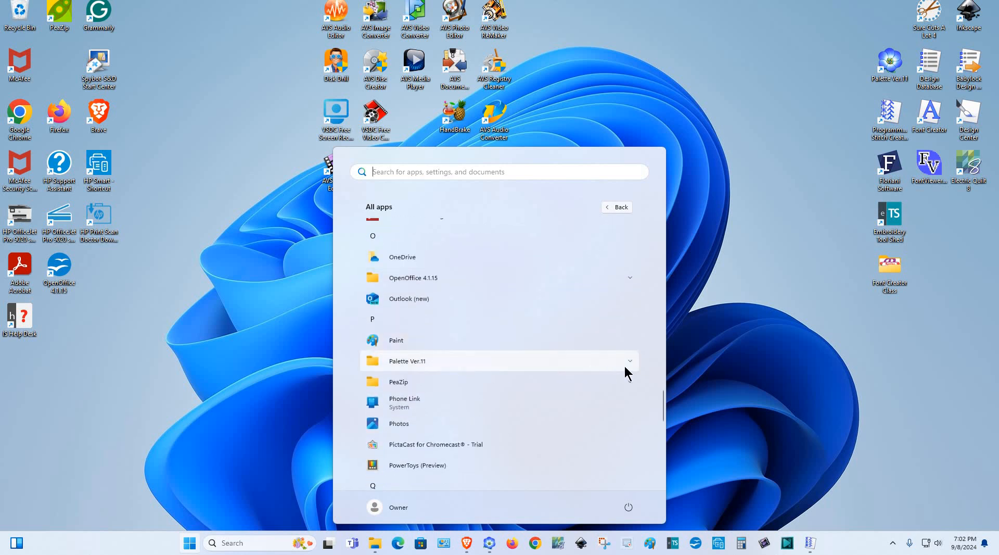
pyautogui.click(631, 361)
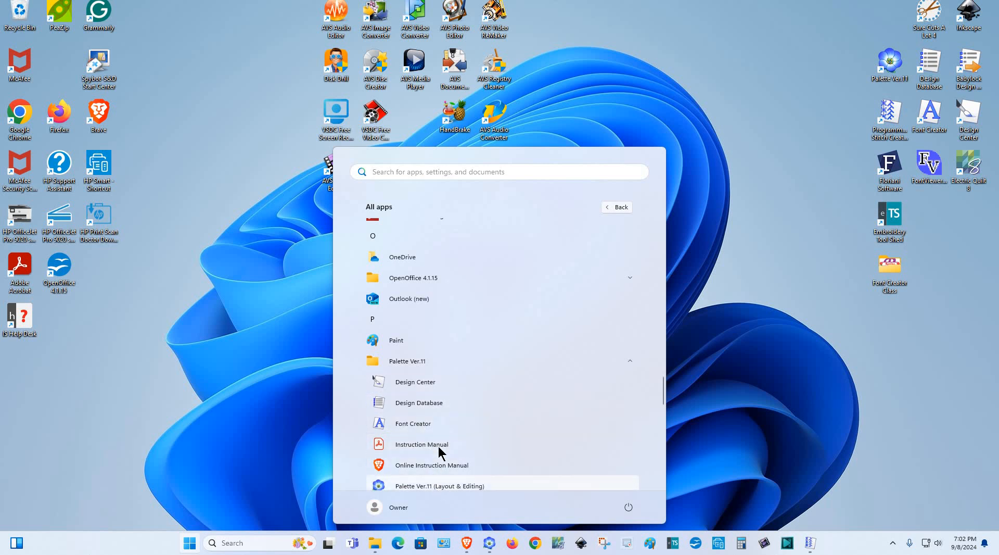
# Switch to Programmable Stitch Creator showing the Tulip Star template
pyautogui.scroll(-1, 438, 453)
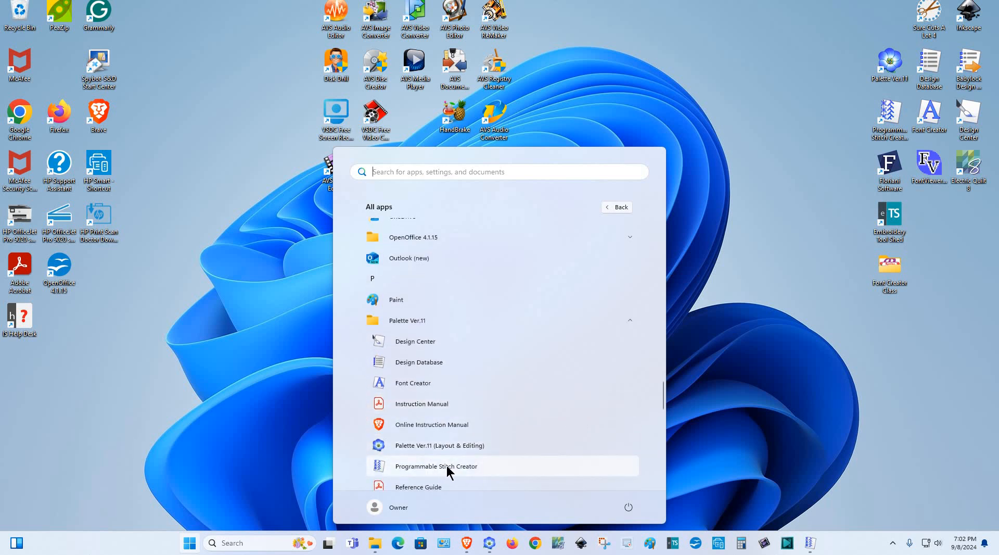
pyautogui.hotkey('alt', 'Tab')
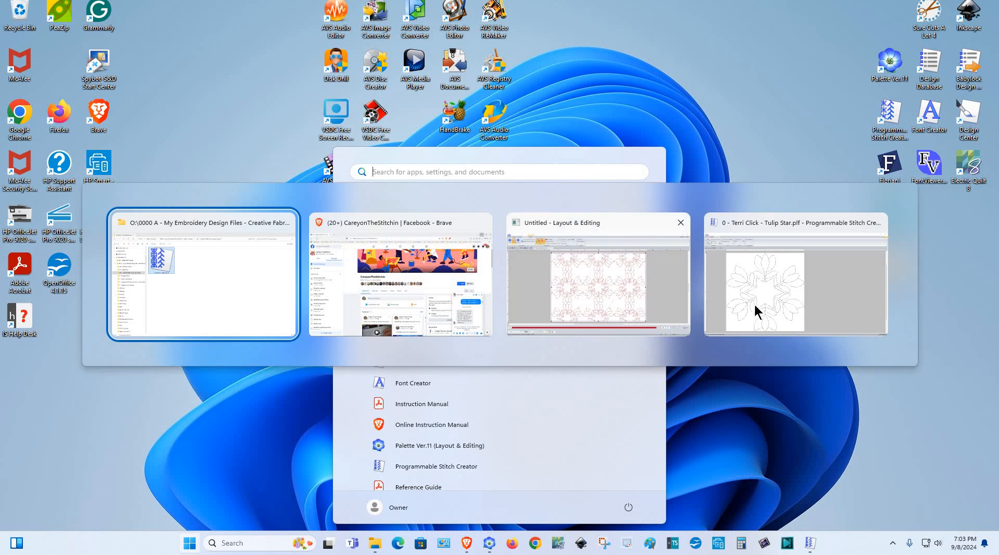
pyautogui.hotkey('alt', 'Tab')
pyautogui.hotkey('alt', 'Tab')
pyautogui.hotkey('alt', 'Tab')
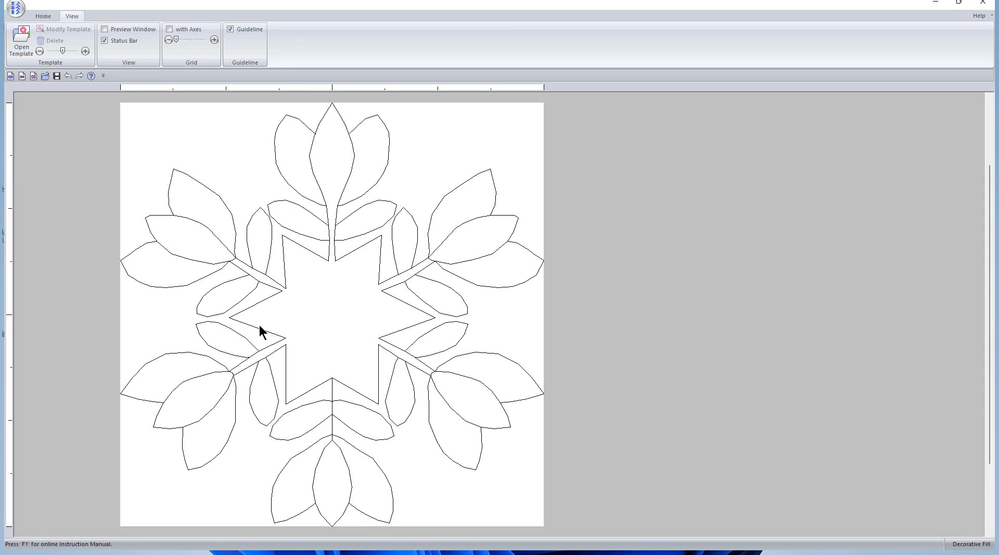
# Switch to Layout & Editing, showing the 6.93 × 5.00 in Tulip Star–filled region
pyautogui.hotkey('alt', 'Tab')
pyautogui.hotkey('alt', 'Tab')
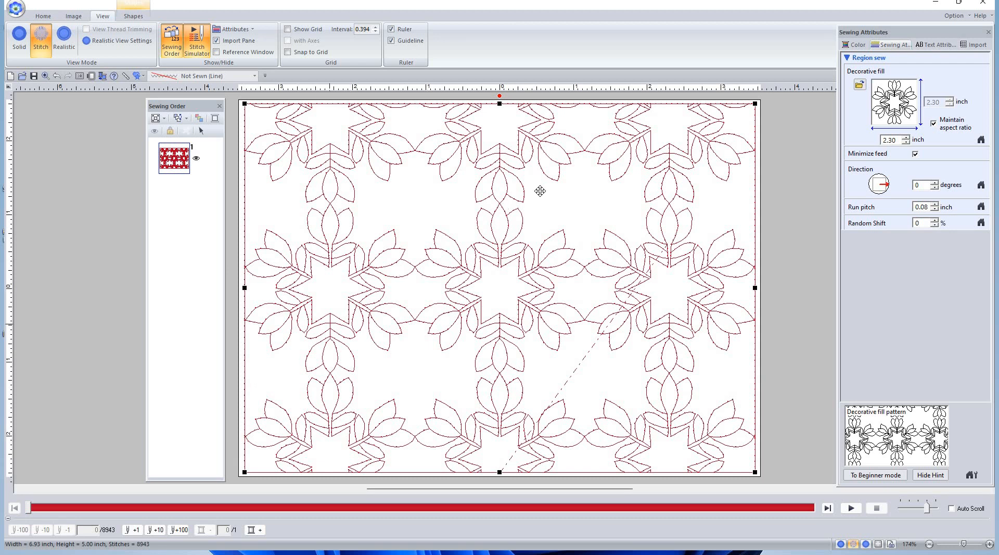
pyautogui.click(854, 507)
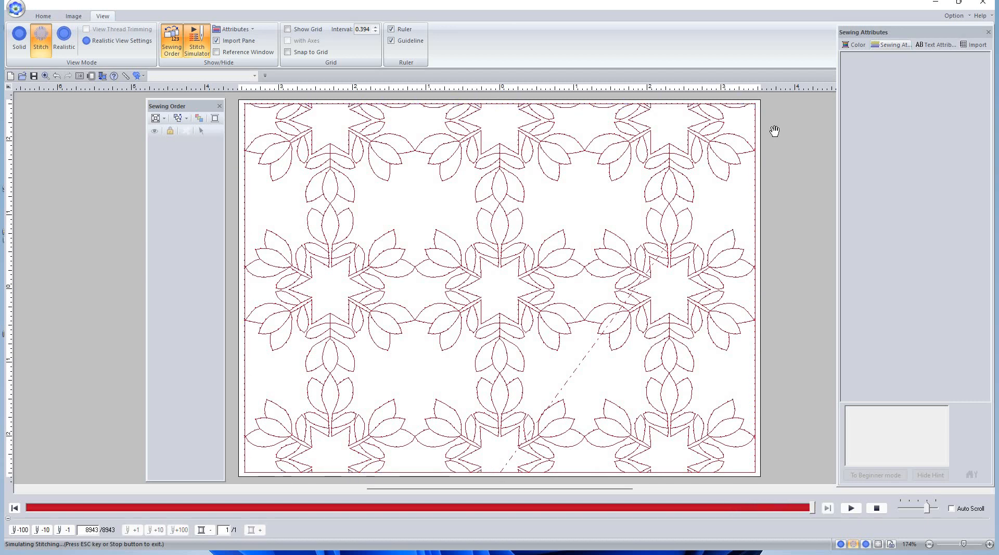
pyautogui.press('alt')
pyautogui.click(878, 508)
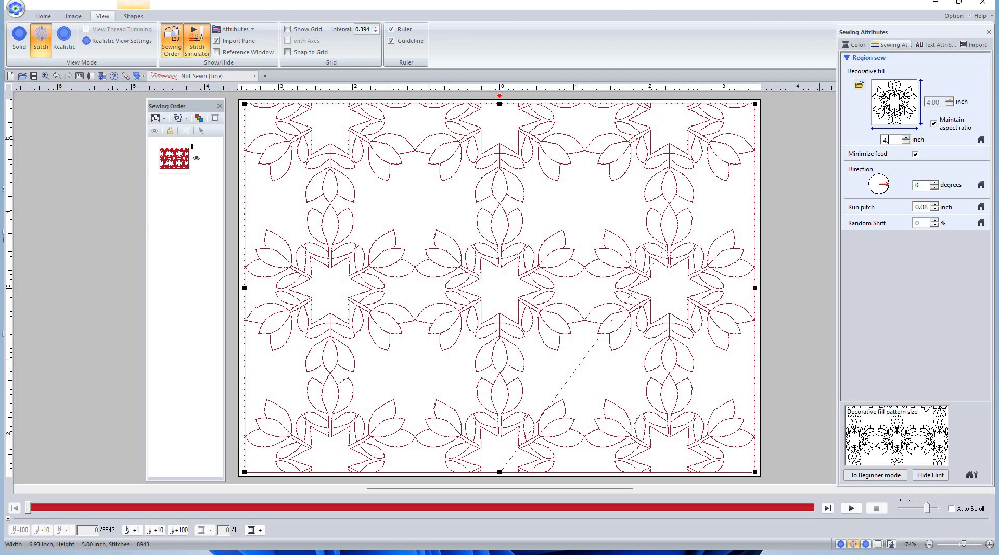
# Try a 4.00-inch fill pattern size, float the settings pane, then set 2.50 inch
pyautogui.write('00')
pyautogui.press('Return')
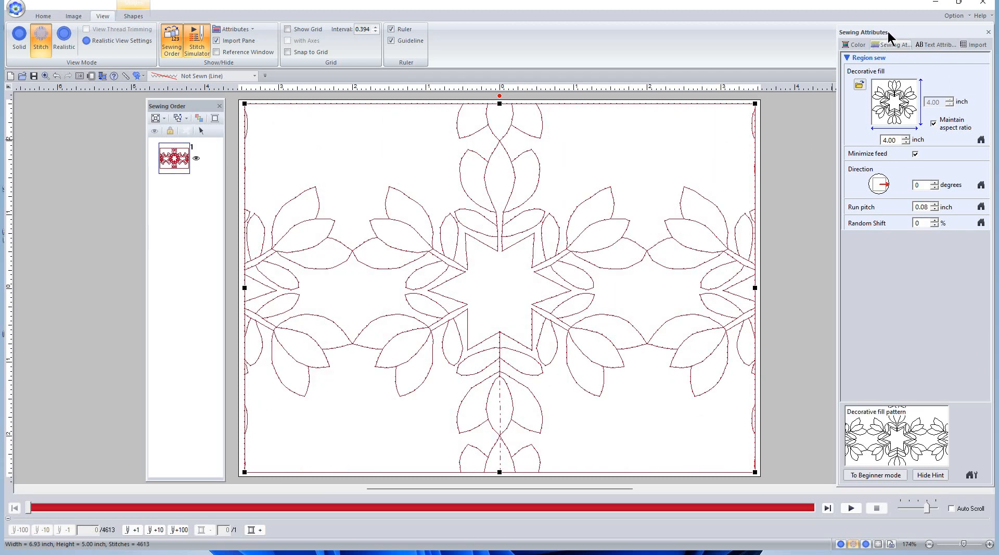
pyautogui.doubleClick(863, 32)
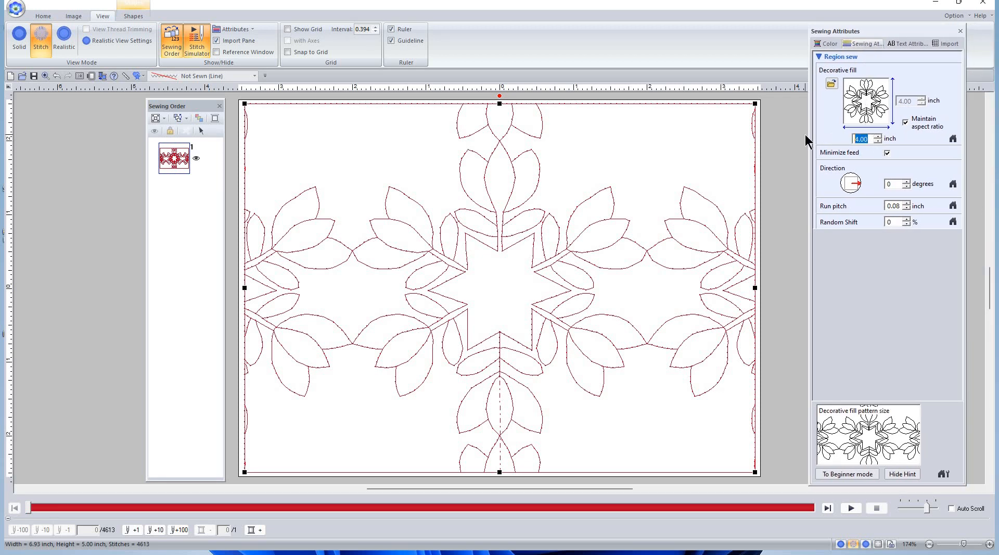
pyautogui.write('2.5')
pyautogui.press('Return')
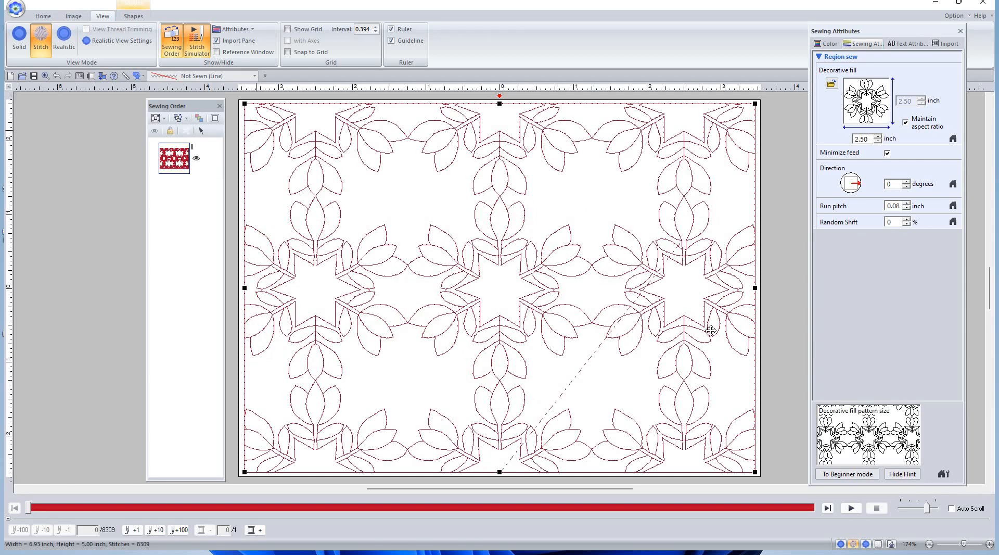
# Step the fill pattern size down from 2.50 to 2.30 inch
pyautogui.click(877, 141)
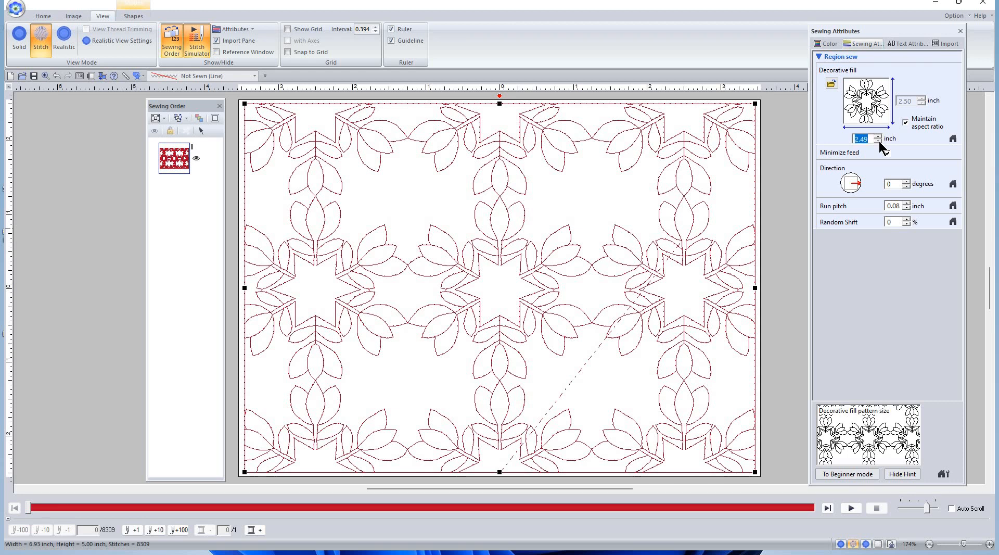
pyautogui.click(878, 141)
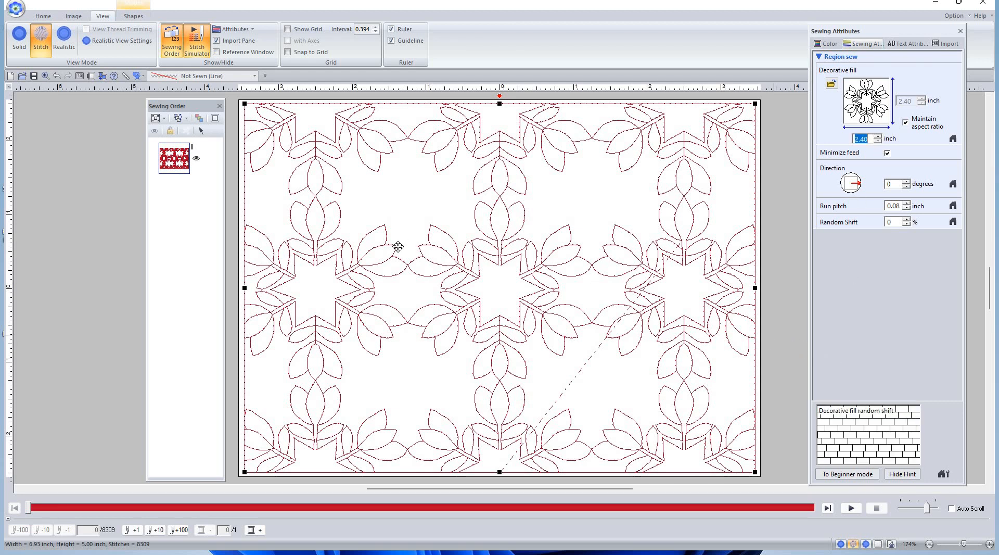
pyautogui.click(878, 142)
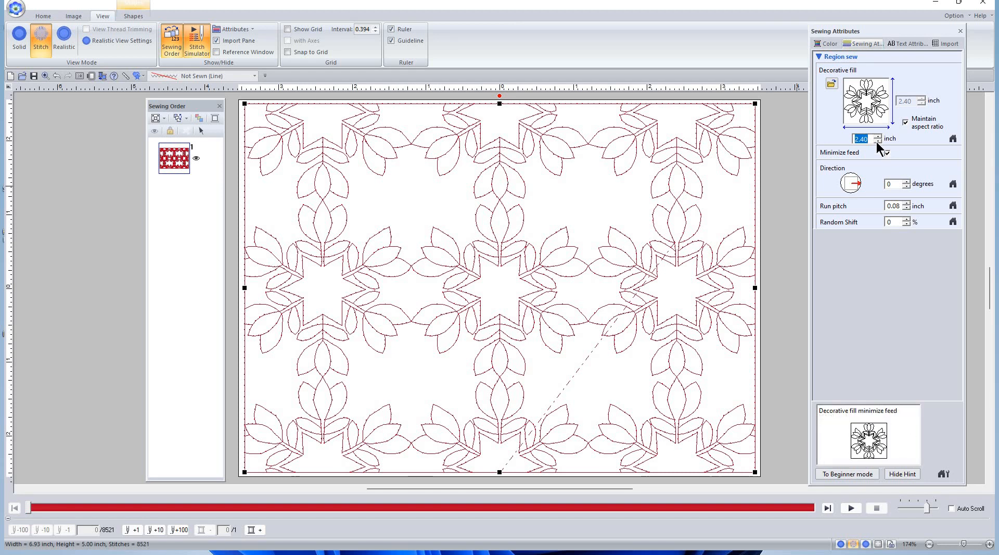
pyautogui.click(878, 141)
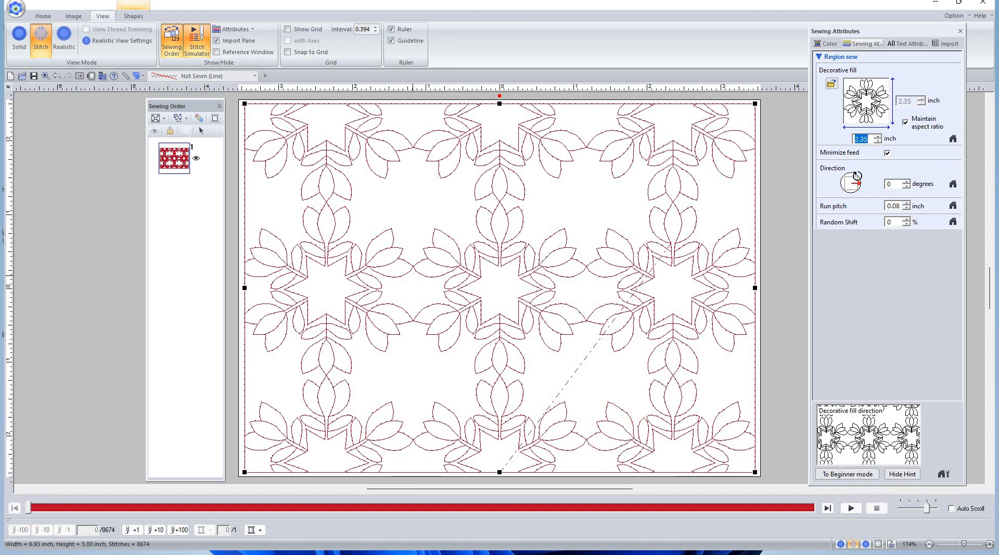
pyautogui.click(879, 140)
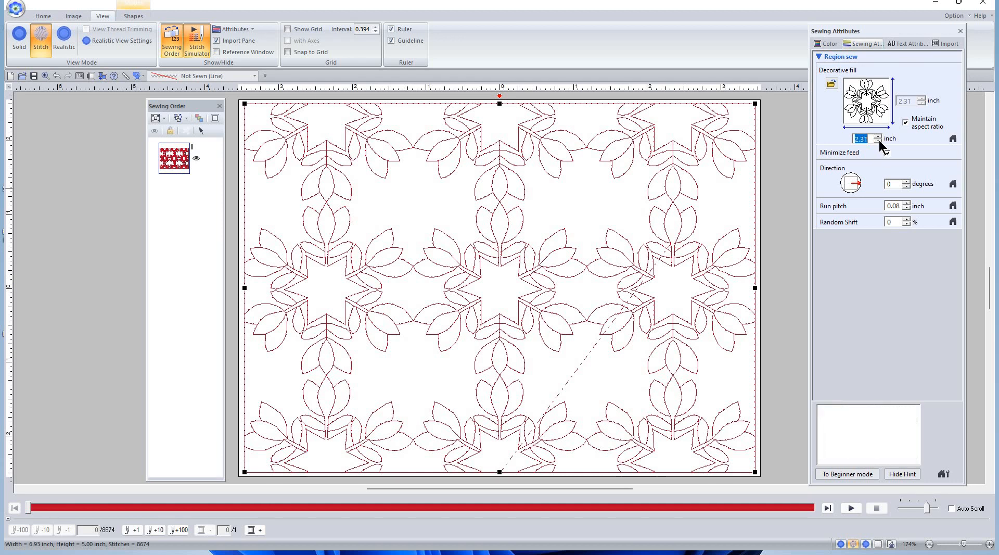
pyautogui.click(877, 141)
pyautogui.click(877, 141)
pyautogui.click(877, 141)
pyautogui.click(877, 136)
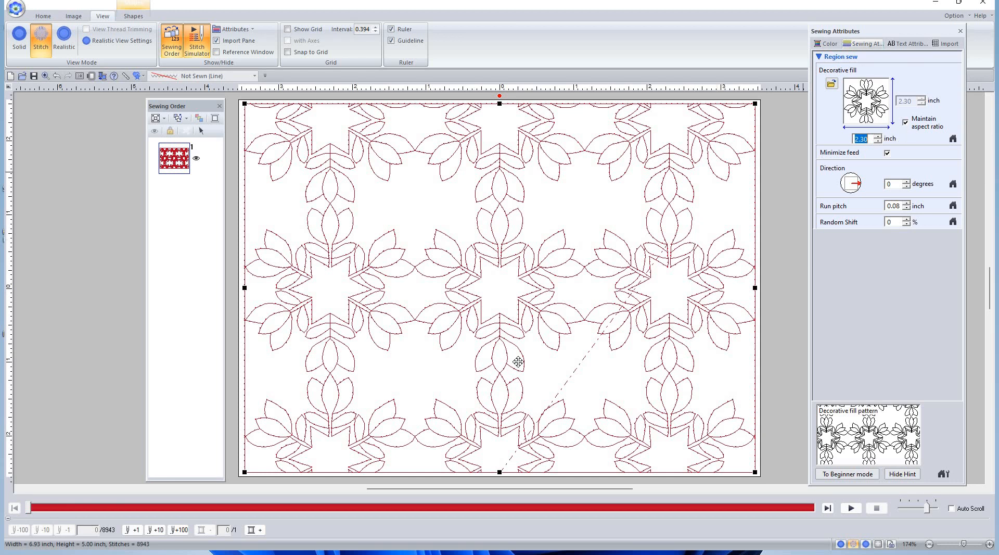
pyautogui.hotkey('alt', 'Tab')
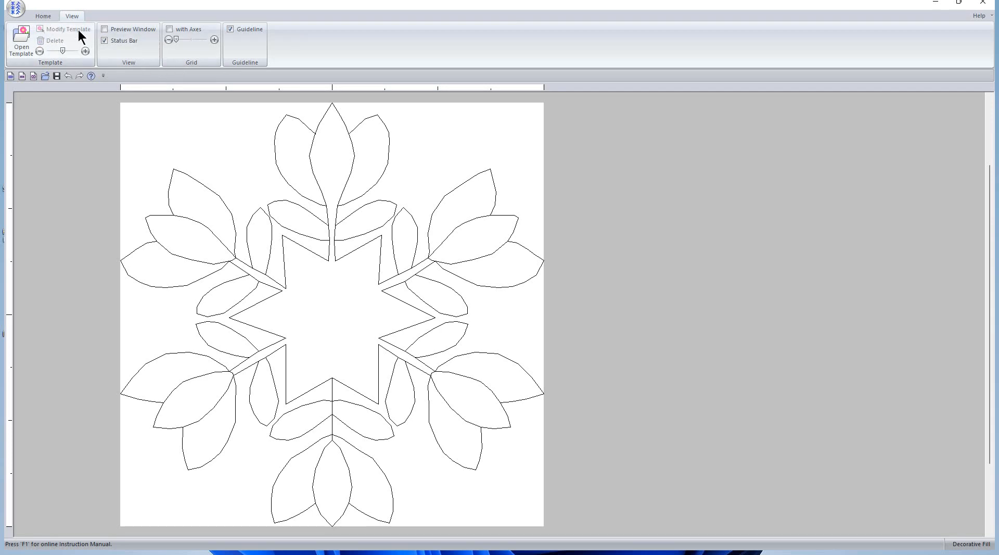
# Zoom in on the top tulip leaves and scroll the template to the leaf
pyautogui.click(43, 16)
pyautogui.click(170, 33)
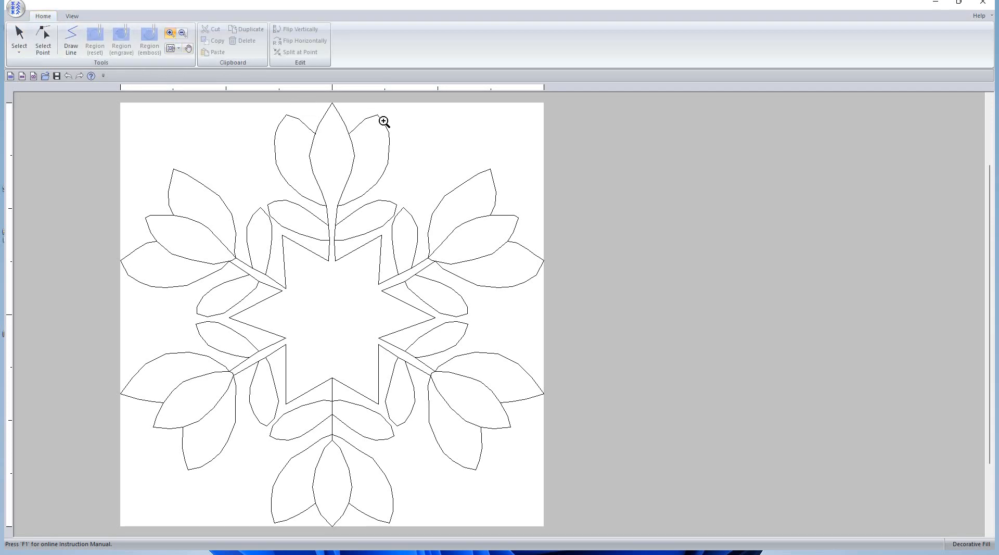
pyautogui.moveTo(386, 134); pyautogui.dragTo(297, 106)
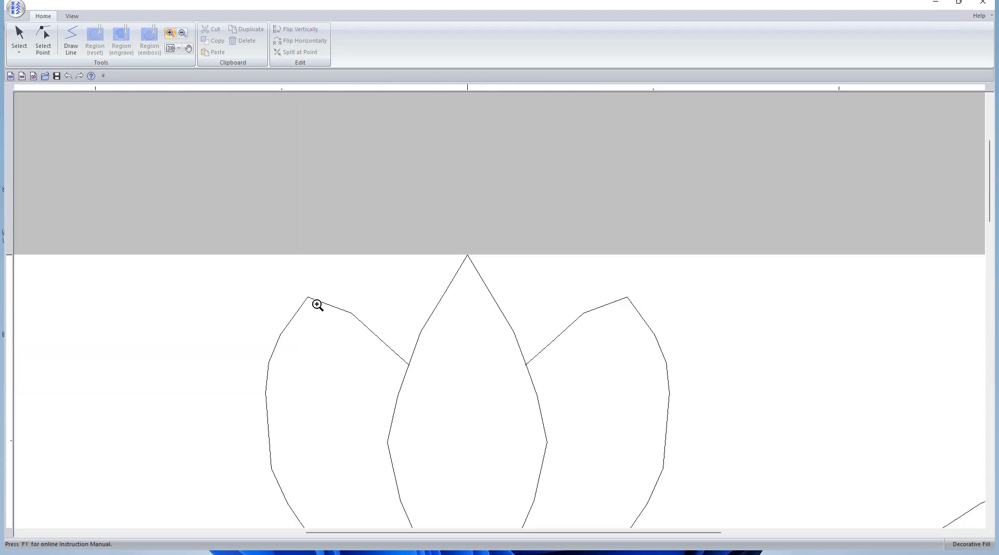
pyautogui.scroll(-5, 629, 536)
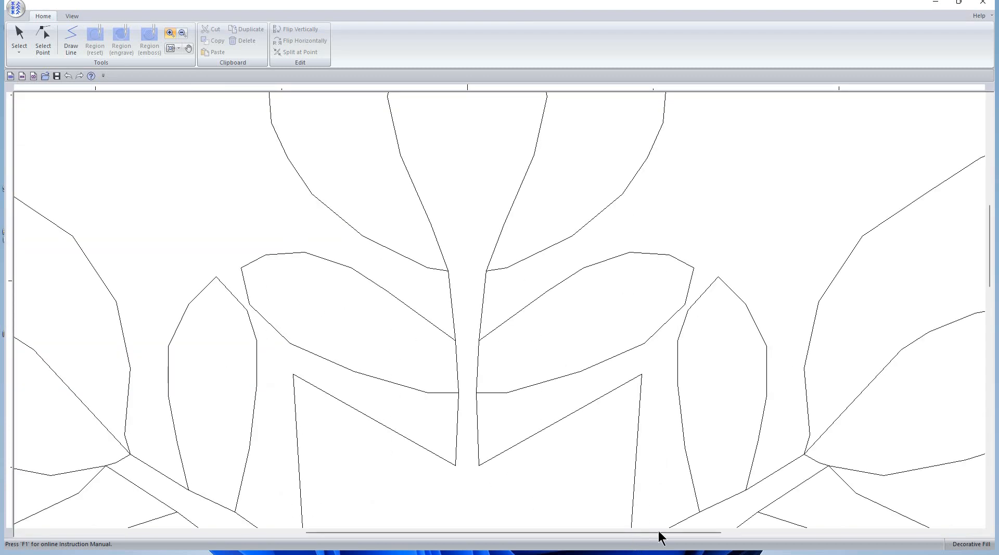
pyautogui.moveTo(660, 536); pyautogui.dragTo(840, 534)
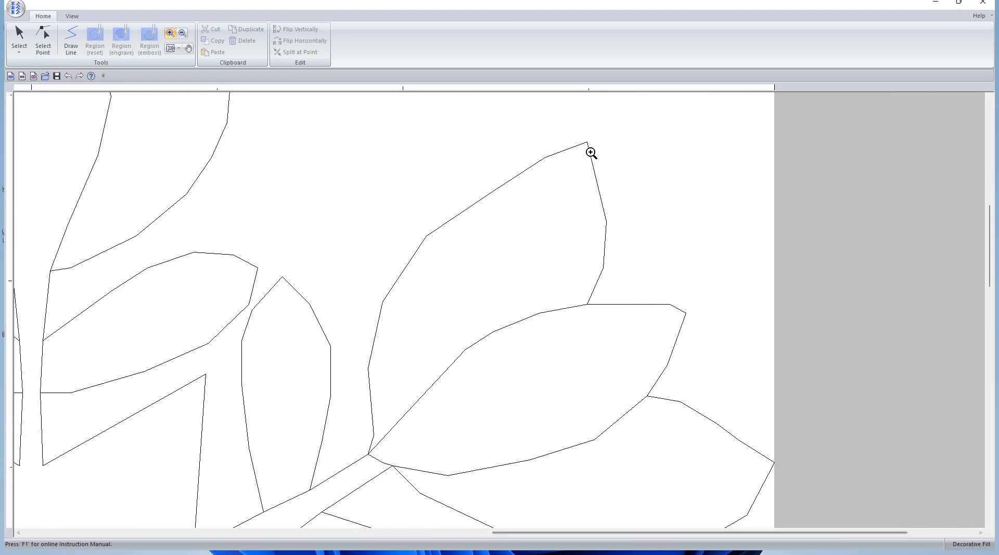
pyautogui.scroll(-3, 649, 359)
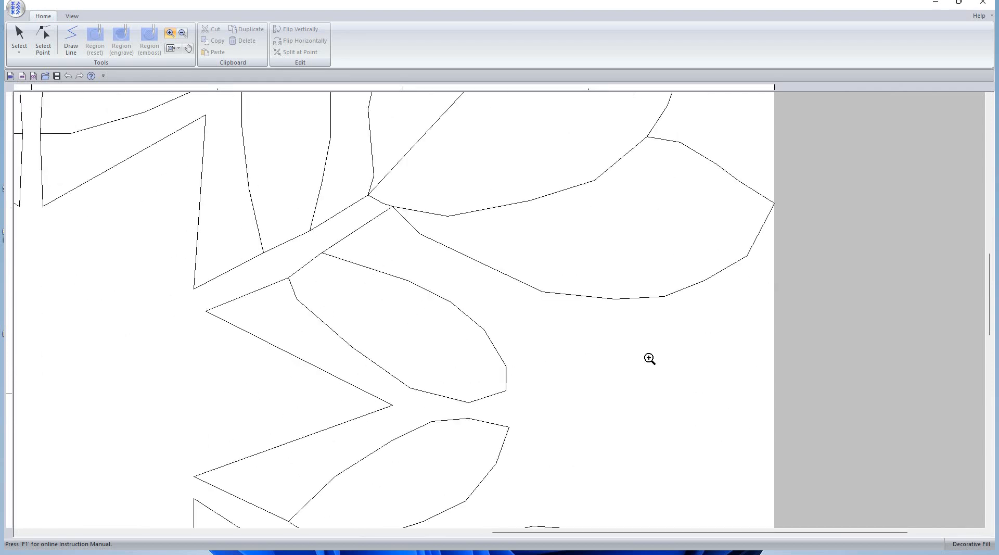
pyautogui.scroll(-1, 573, 291)
pyautogui.scroll(-5, 312, 403)
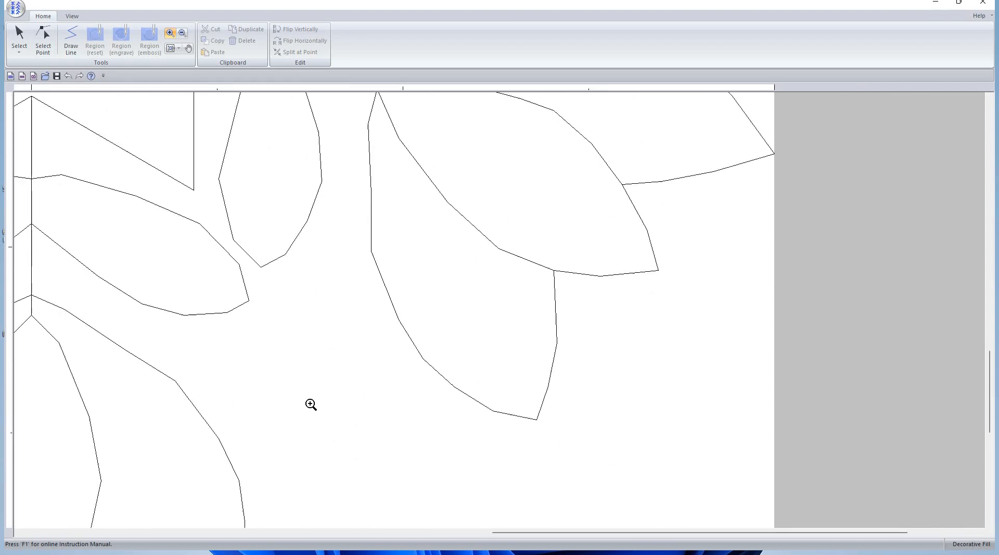
pyautogui.hotkey('alt', 'Tab')
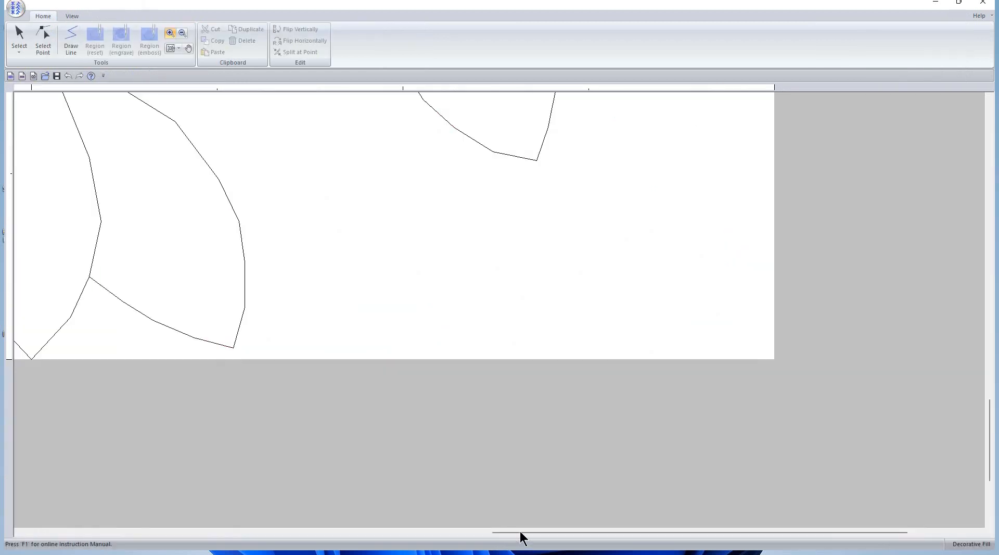
pyautogui.moveTo(520, 531); pyautogui.dragTo(187, 522)
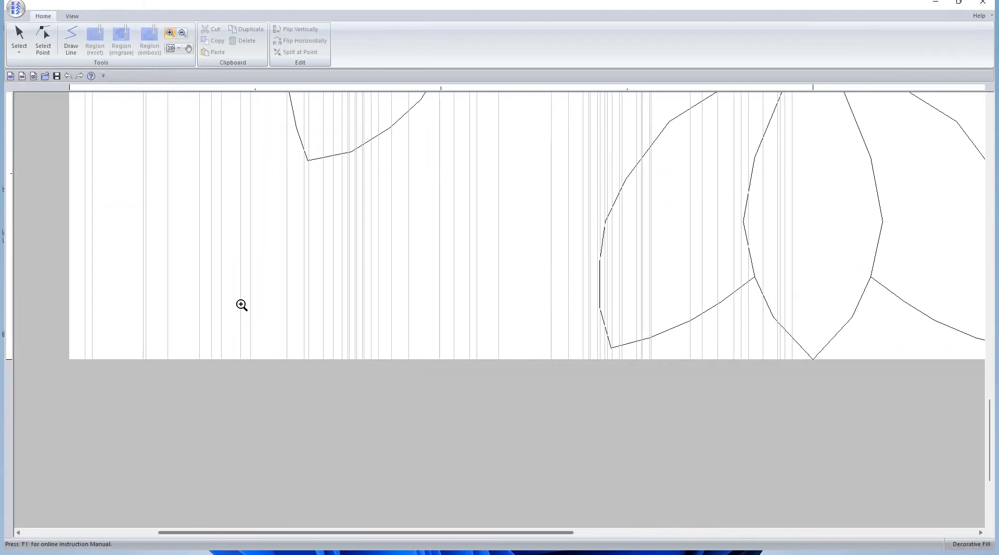
pyautogui.scroll(5, 242, 305)
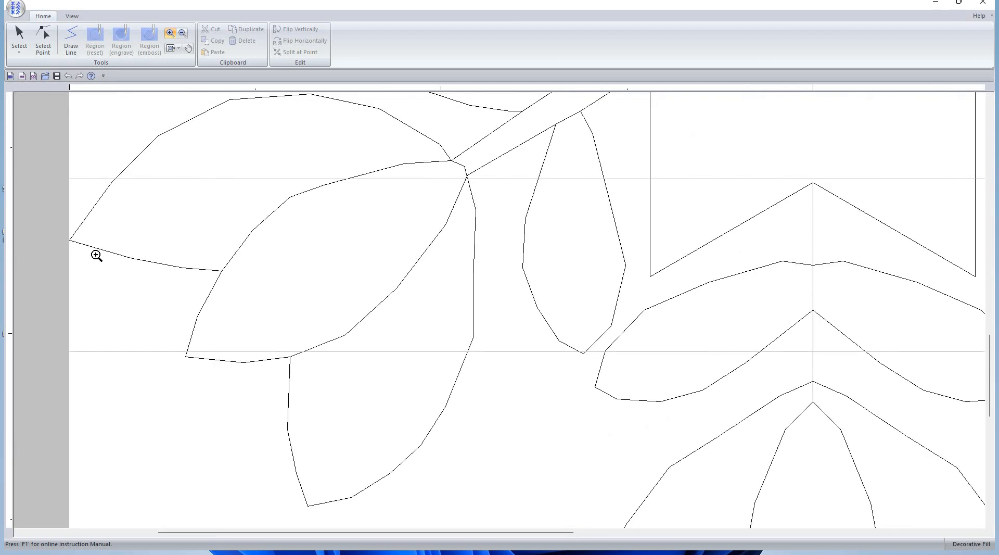
pyautogui.scroll(6, 96, 255)
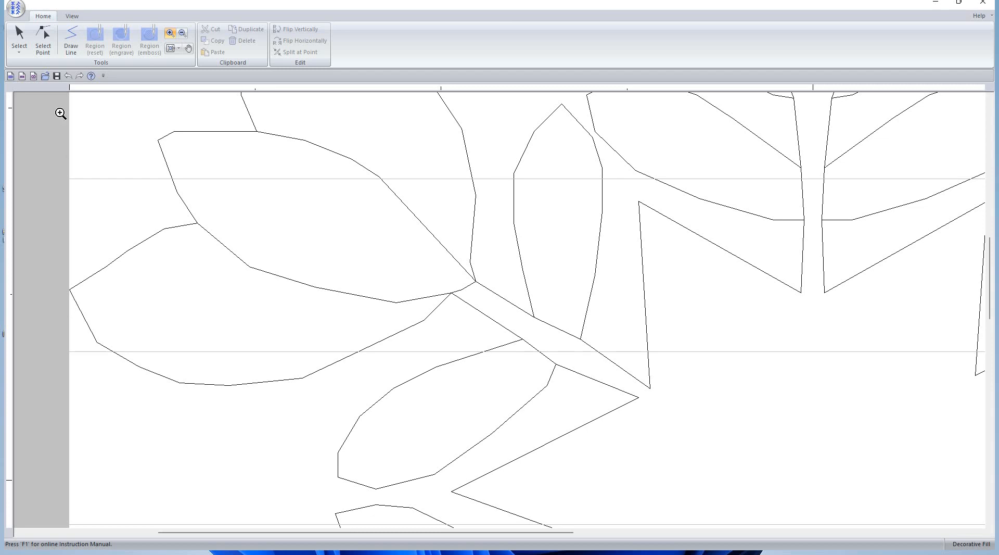
# Nudge the left leaf's tip point slightly upward with Select Point
pyautogui.click(44, 37)
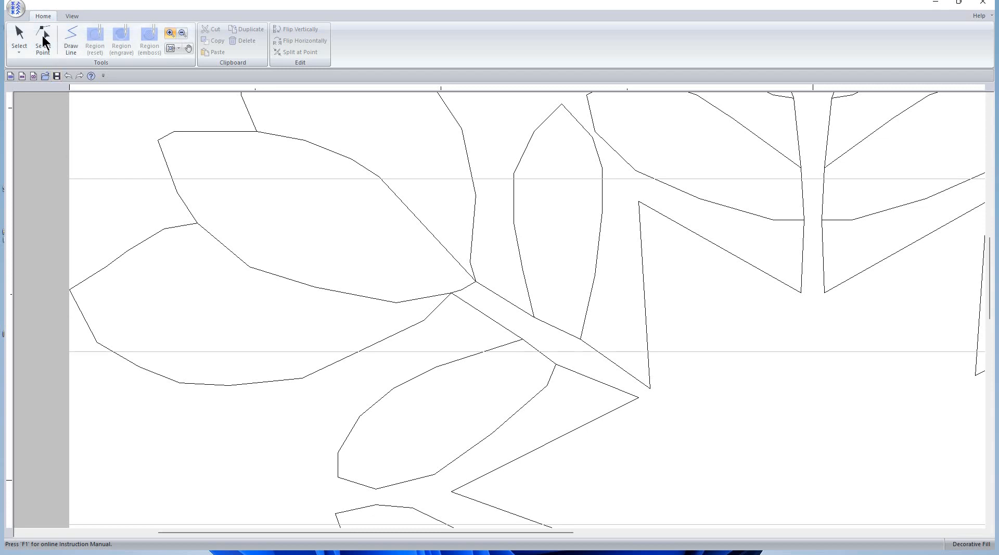
pyautogui.click(70, 292)
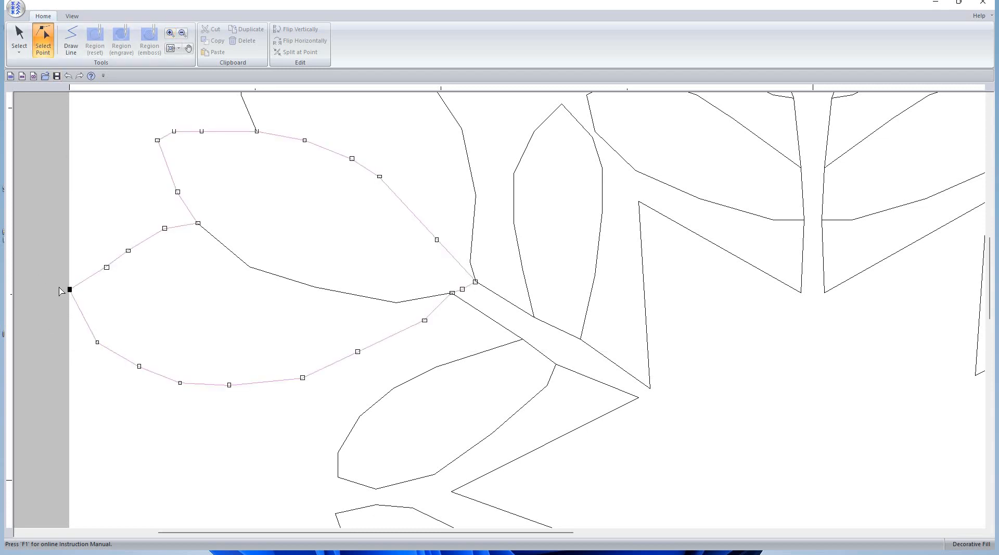
pyautogui.moveTo(60, 290); pyautogui.dragTo(60, 288)
# Open the decorative fill pattern browser in Layout & Editing
pyautogui.click(15, 9)
pyautogui.click(422, 238)
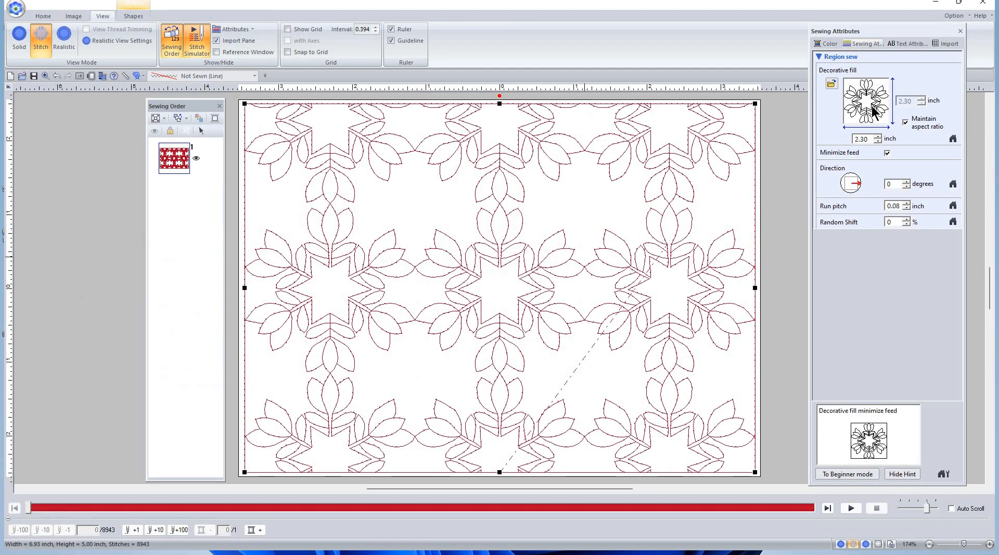
pyautogui.click(875, 111)
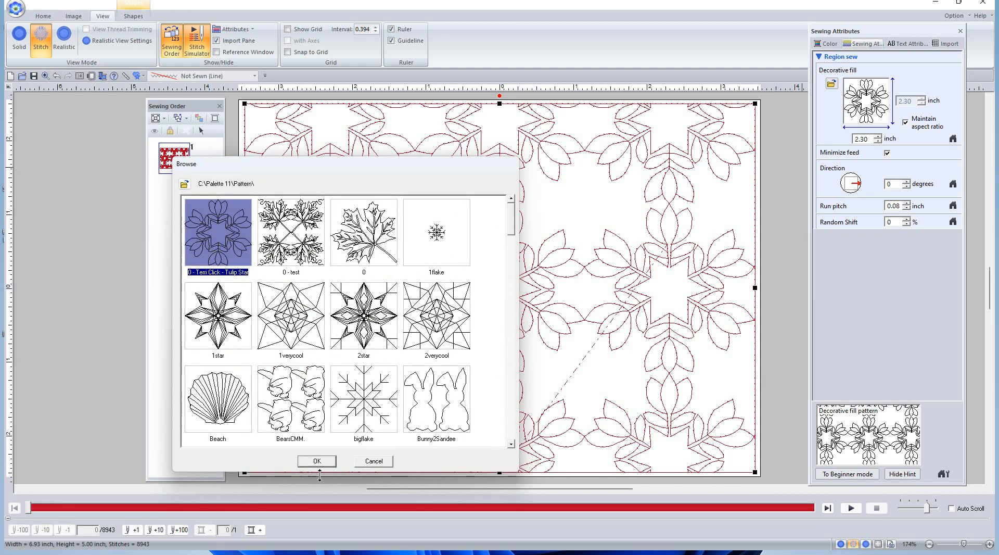
# Apply the Tulip Star fill at a 2.30-inch pattern width, giving 8710 stitches
pyautogui.click(317, 461)
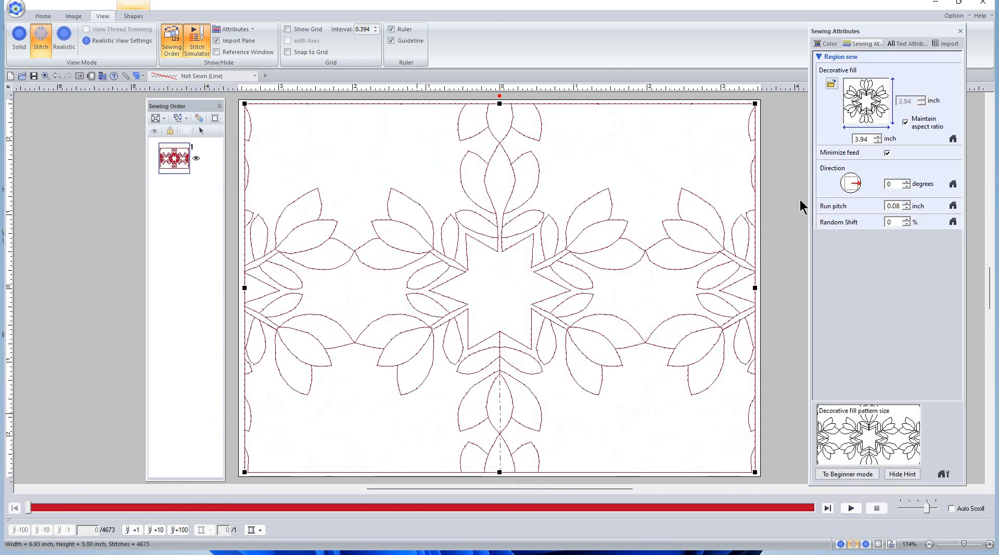
pyautogui.moveTo(868, 136); pyautogui.dragTo(836, 135)
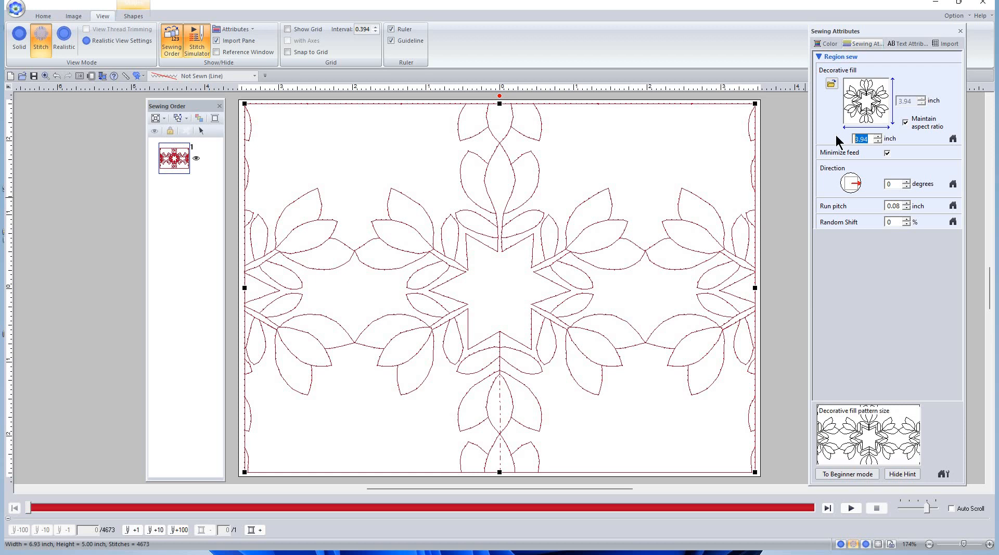
pyautogui.write('2.3')
pyautogui.press('Return')
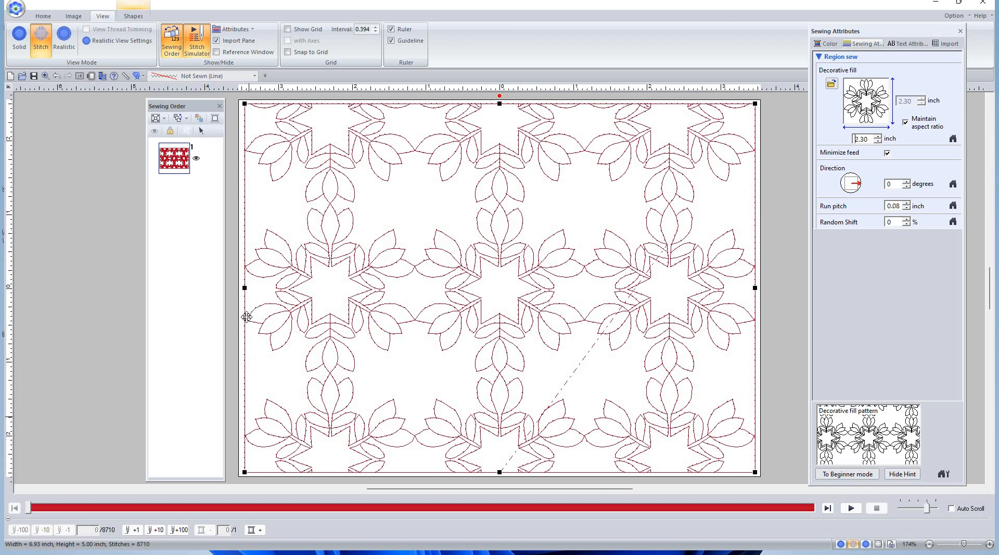
pyautogui.hotkey('alt', 'Tab')
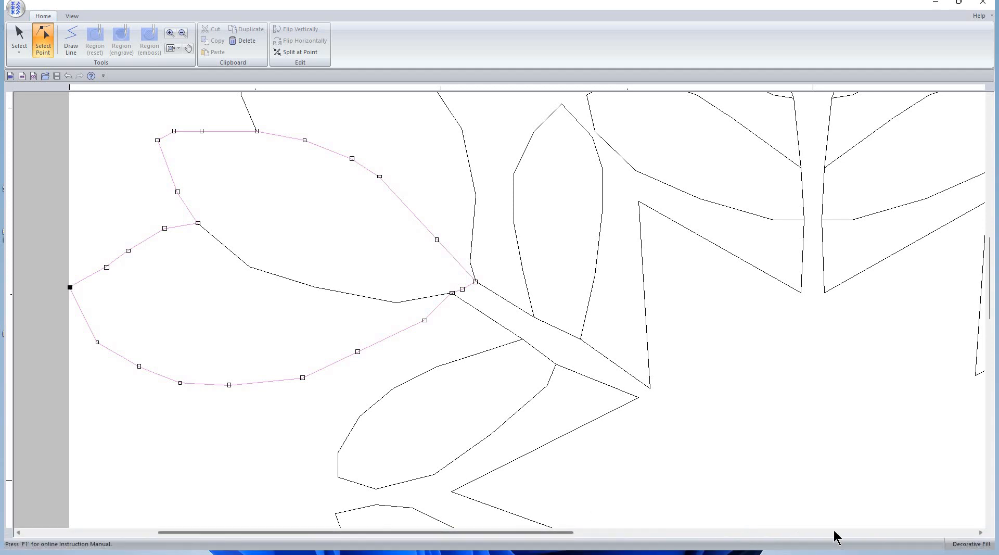
# Raise the right leaf's tip point slightly
pyautogui.click(895, 530)
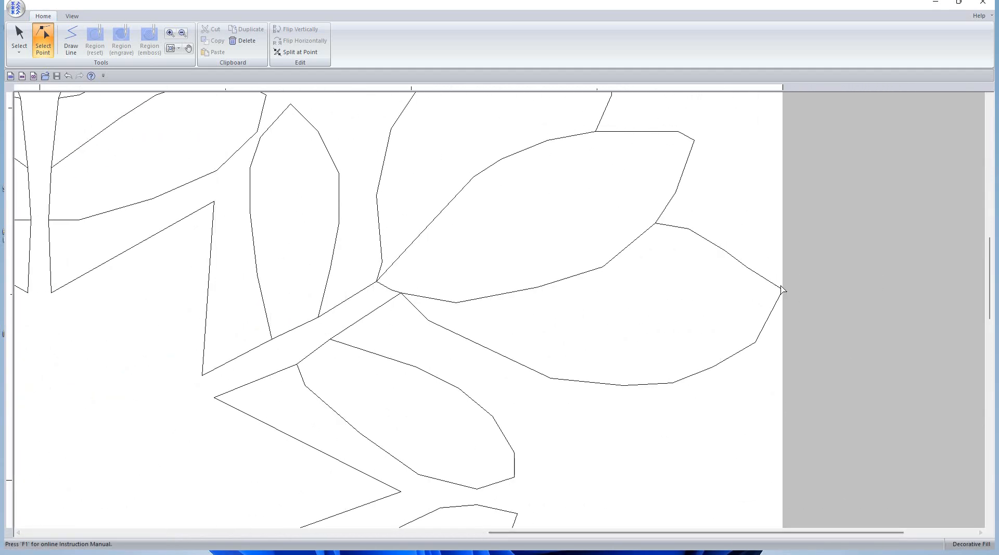
pyautogui.click(783, 292)
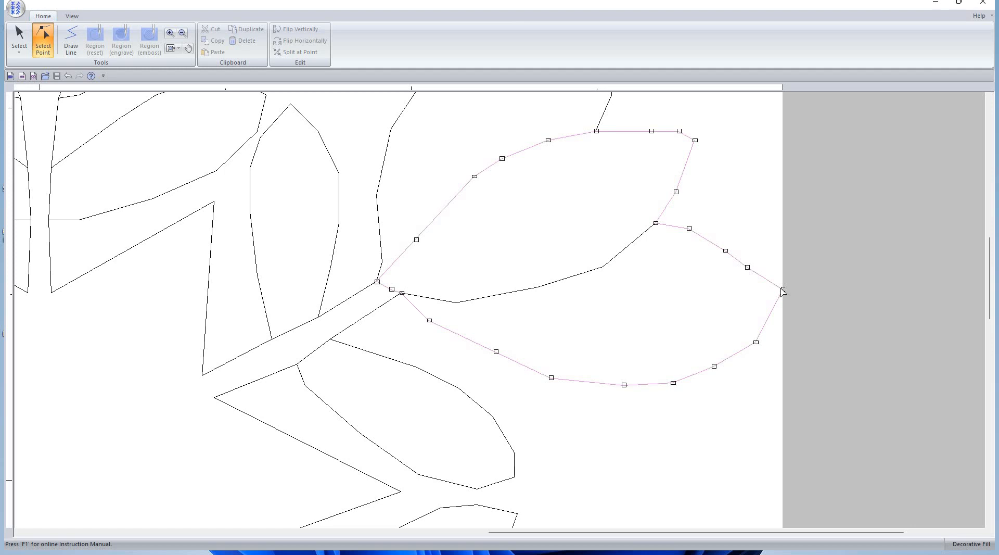
pyautogui.click(793, 289)
pyautogui.moveTo(784, 290); pyautogui.dragTo(785, 291)
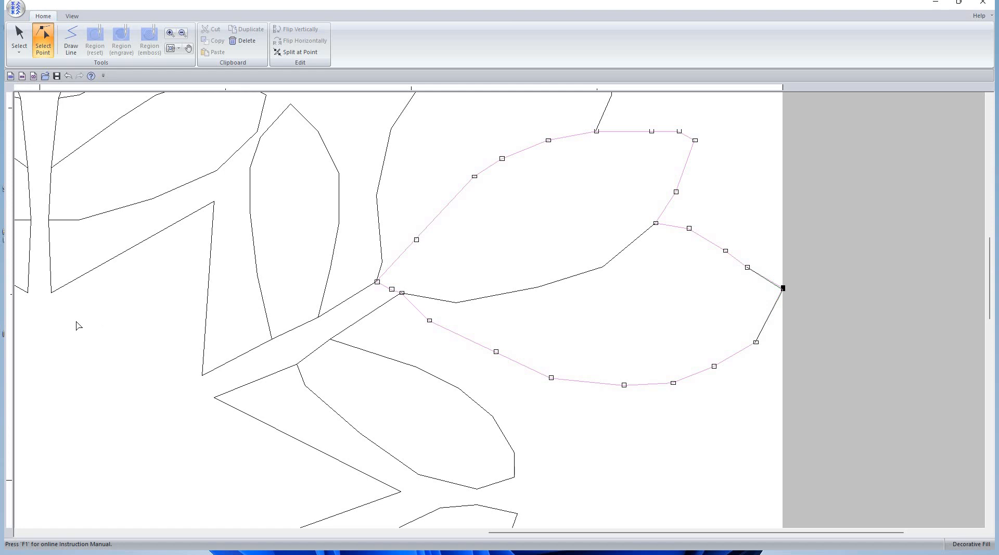
# Add a horizontal guideline level with the right leaf tip and fit the design in view
pyautogui.click(6, 311)
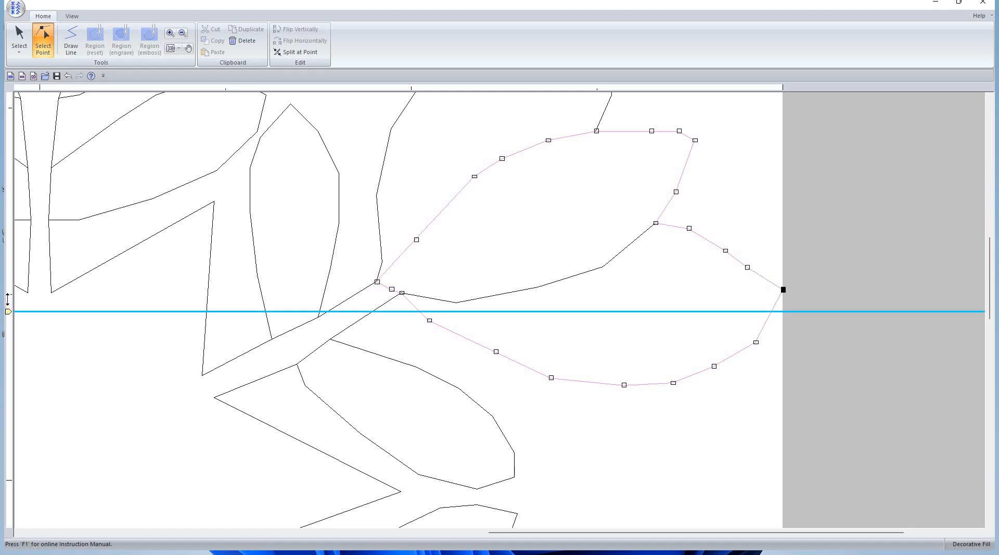
pyautogui.moveTo(7, 299); pyautogui.dragTo(7, 289)
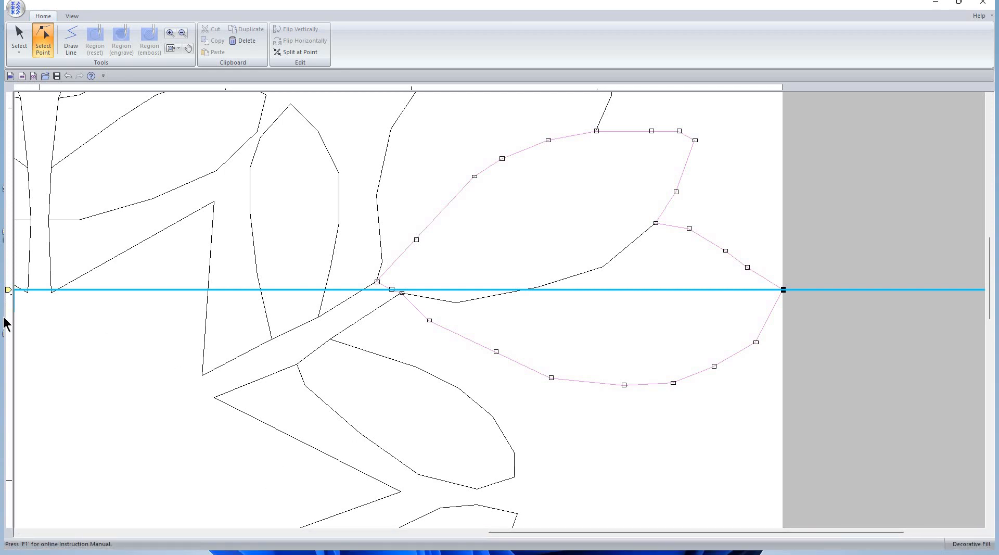
pyautogui.click(170, 49)
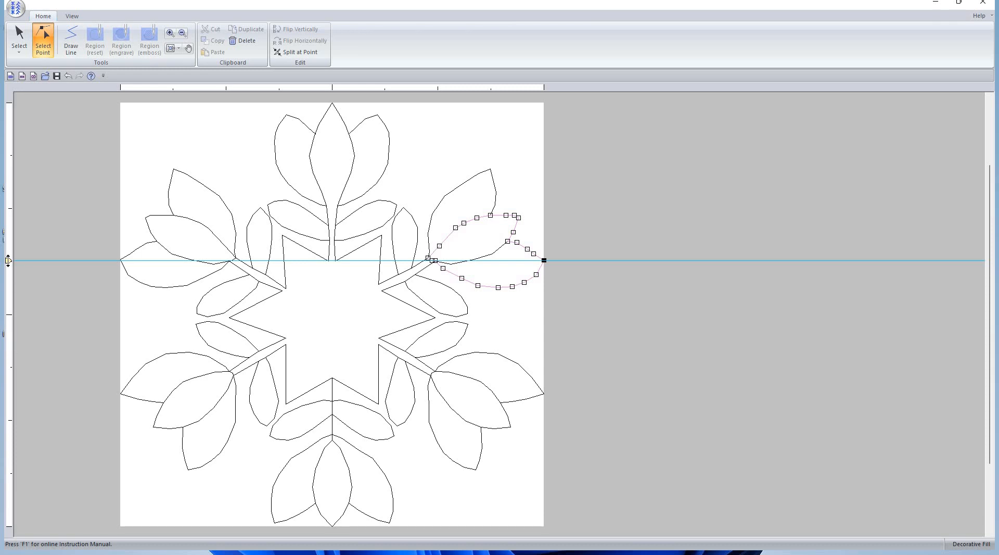
# Zoom in on the left leaf and select its tip point on the guideline
pyautogui.click(170, 33)
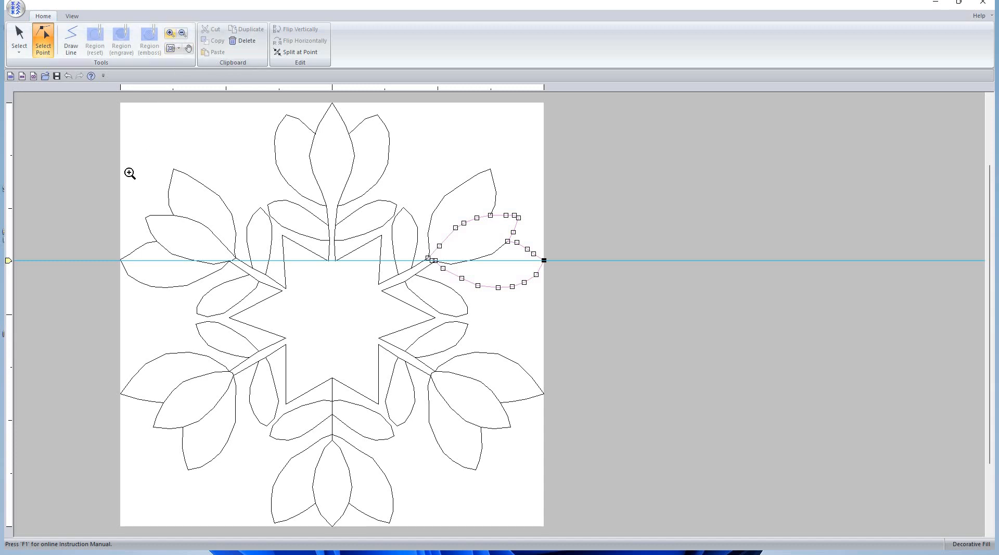
pyautogui.click(192, 312)
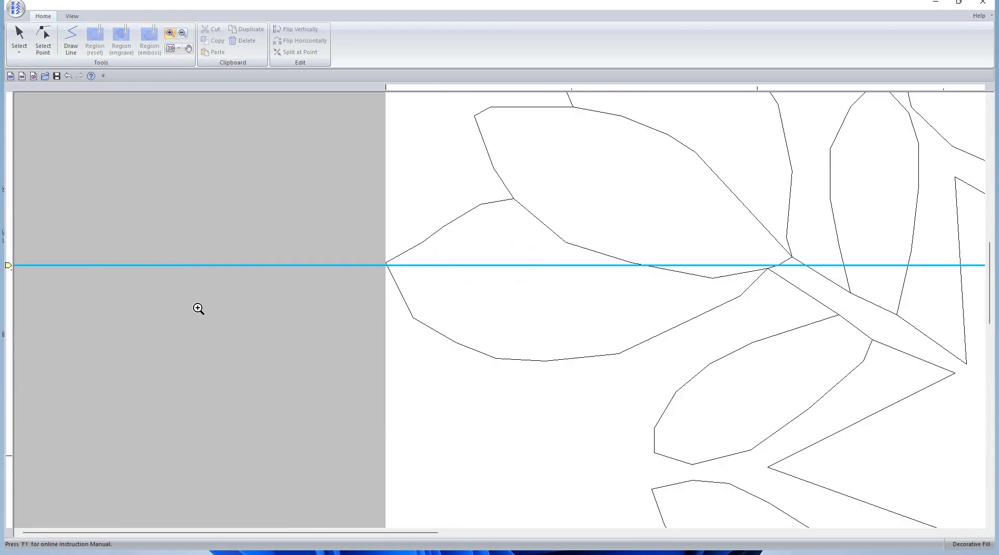
pyautogui.click(46, 39)
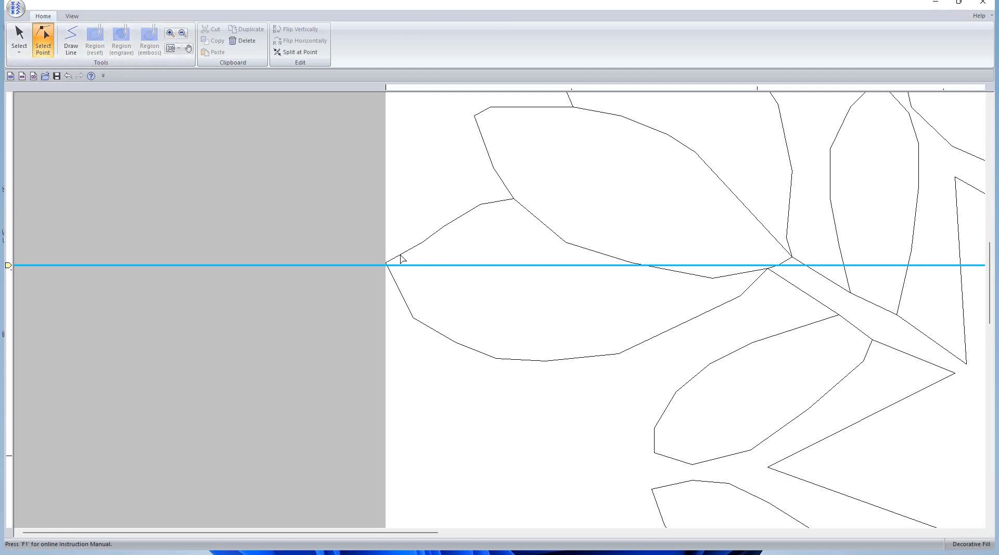
pyautogui.click(386, 264)
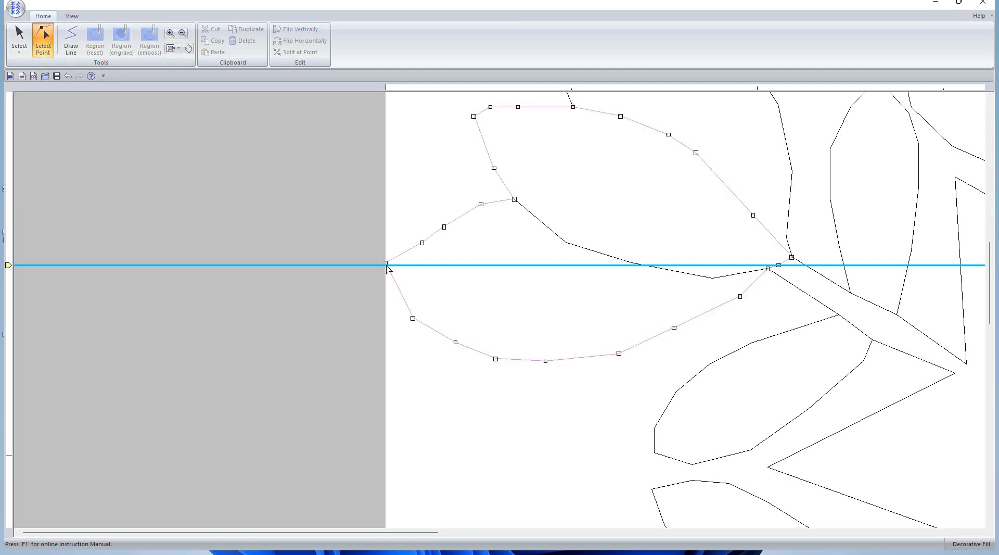
pyautogui.click(386, 264)
# Save the edited Tulip Star pattern
pyautogui.click(17, 10)
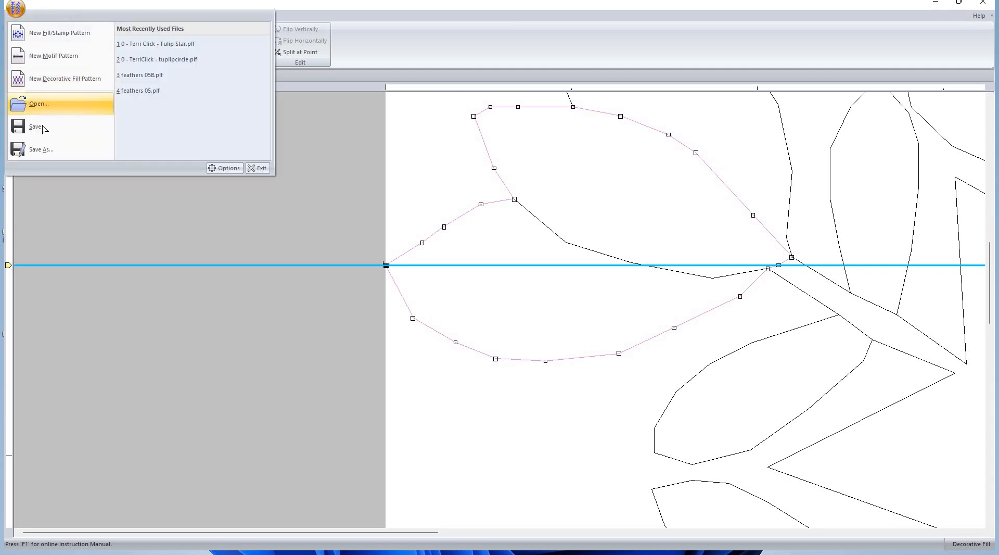
pyautogui.click(42, 126)
pyautogui.hotkey('alt', 'Tab')
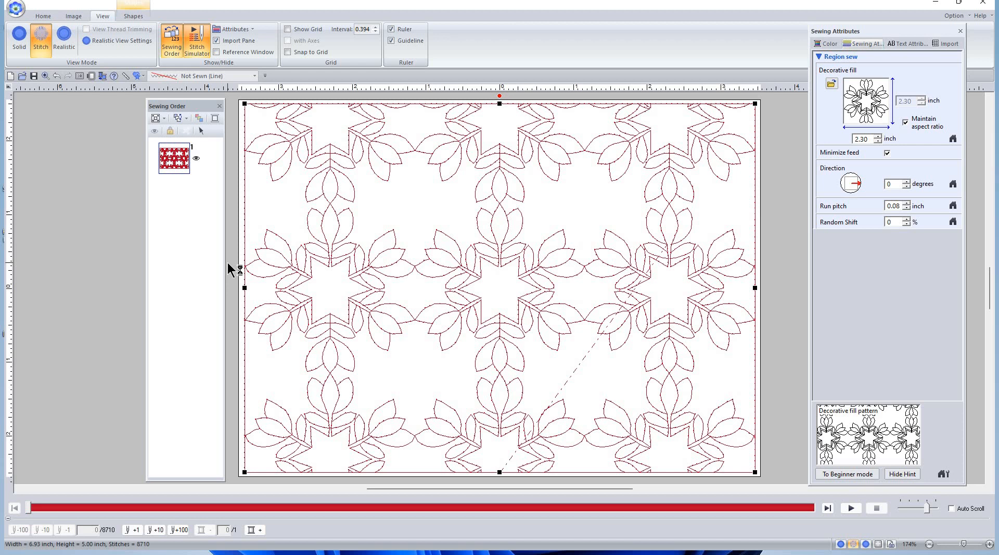
# Cycle through the open windows and bring Layout & Editing to the front
pyautogui.hotkey('alt', 'Tab')
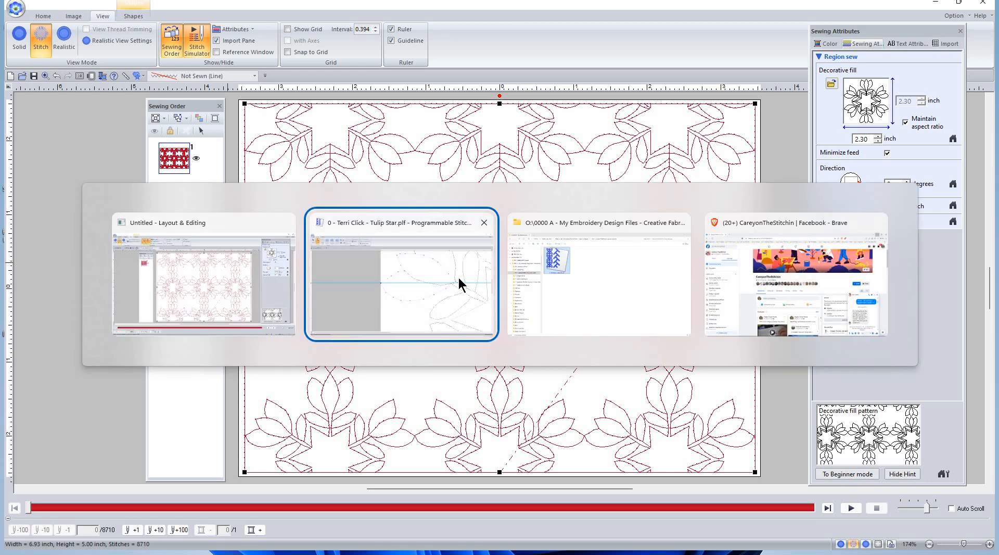
pyautogui.press('Tab')
pyautogui.press('Tab')
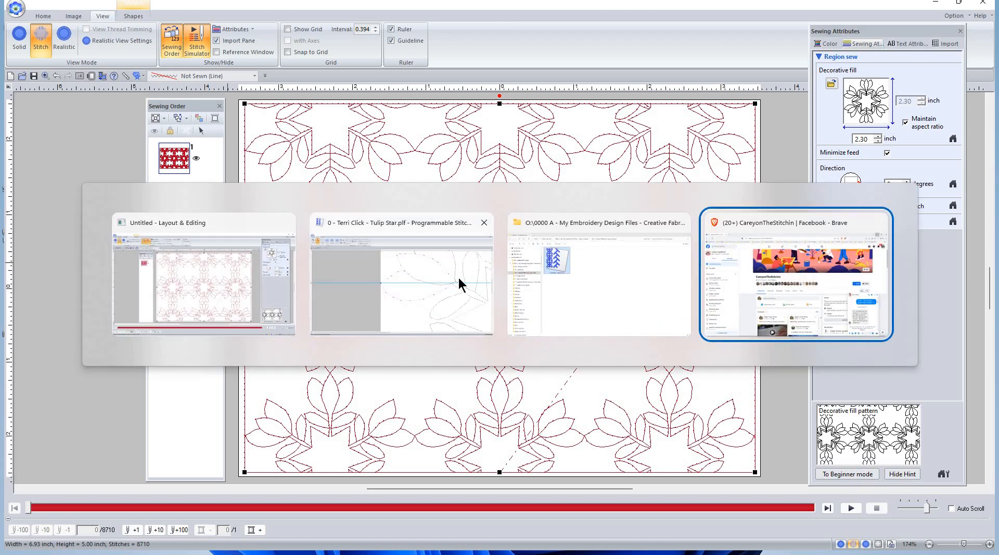
pyautogui.press('Tab')
pyautogui.press('Tab')
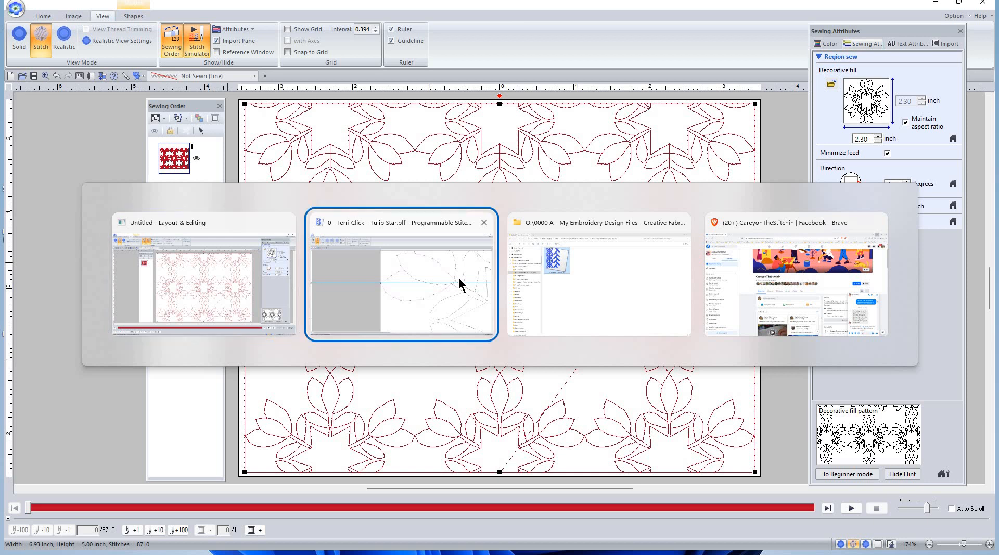
pyautogui.press('Tab')
pyautogui.press('Tab')
pyautogui.press('Tab')
pyautogui.press('Tab')
pyautogui.press('Tab')
pyautogui.hotkey('shift', 'Tab')
pyautogui.press('Tab')
pyautogui.press('Tab')
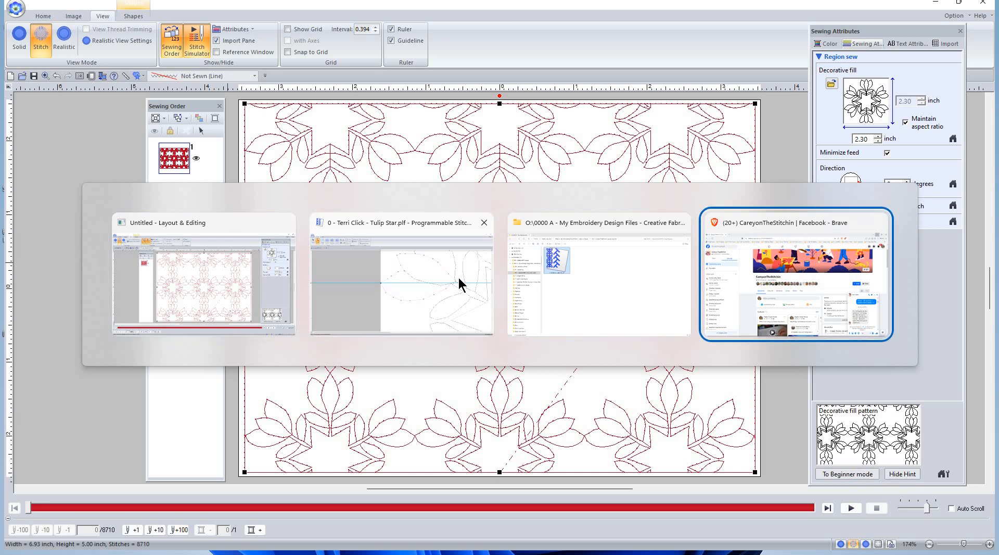
pyautogui.press('Tab')
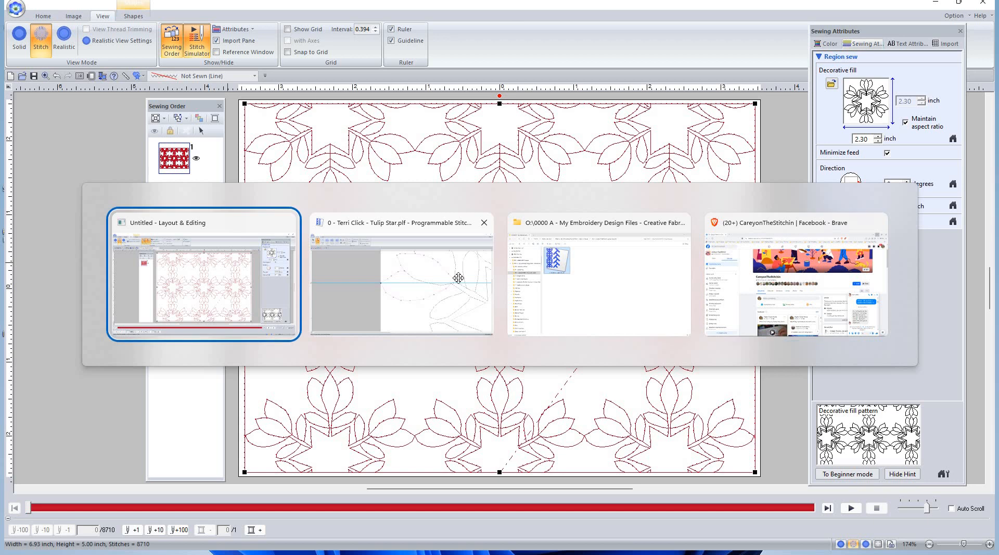
pyautogui.hotkey('alt', 'Tab')
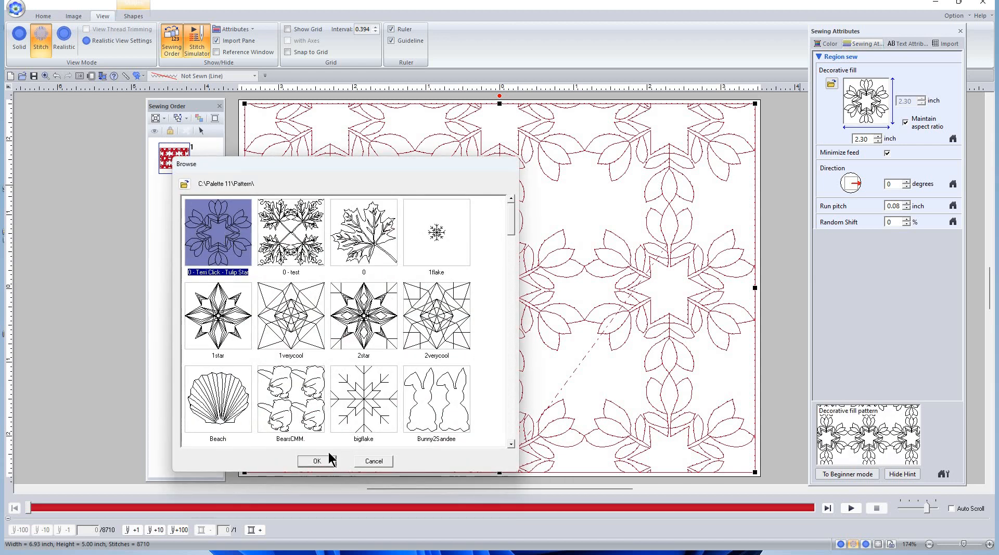
# Reapply the Tulip Star fill at a 2.30-inch pattern width, totalling 8935 stitches
pyautogui.click(330, 459)
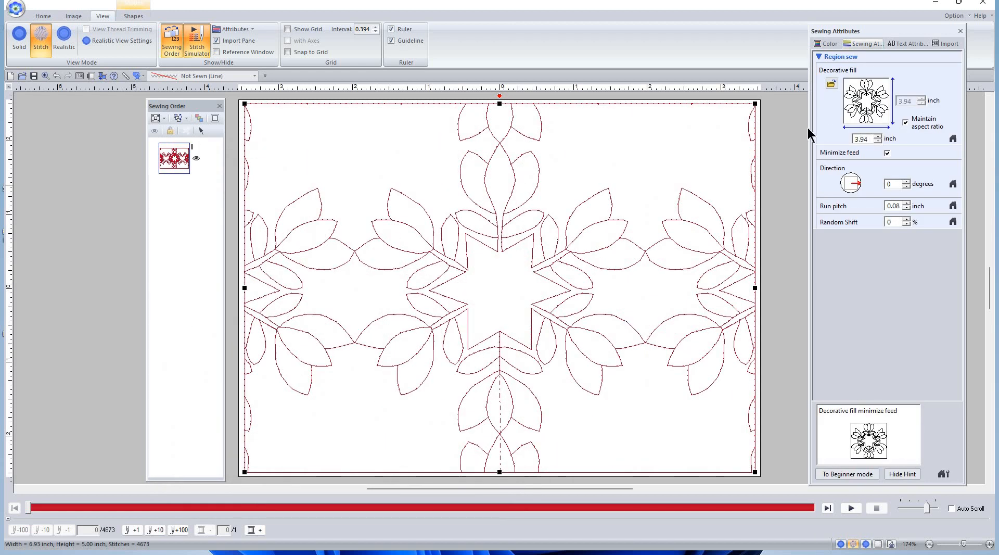
pyautogui.moveTo(868, 139); pyautogui.dragTo(809, 135)
pyautogui.write('2.3')
pyautogui.press('Return')
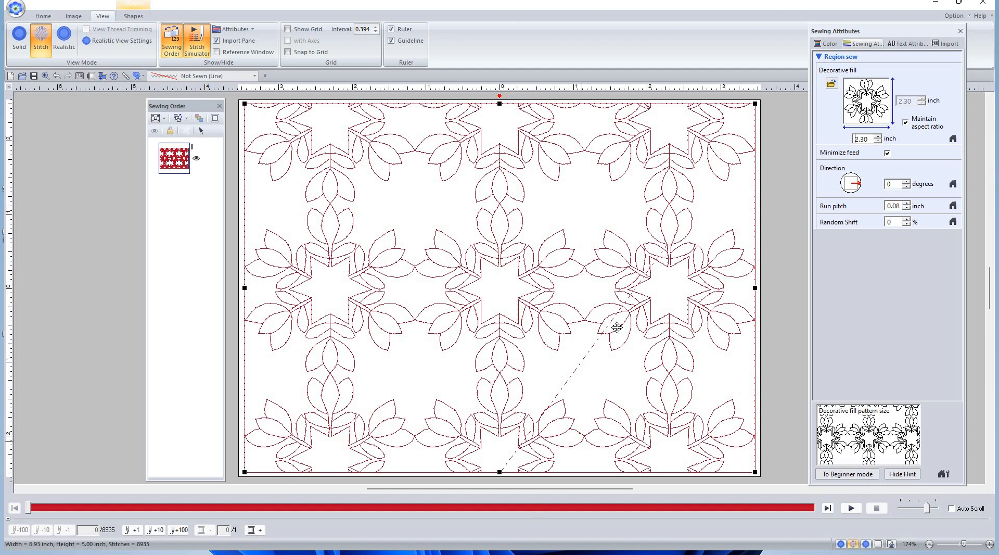
pyautogui.hotkey('alt', 'Tab')
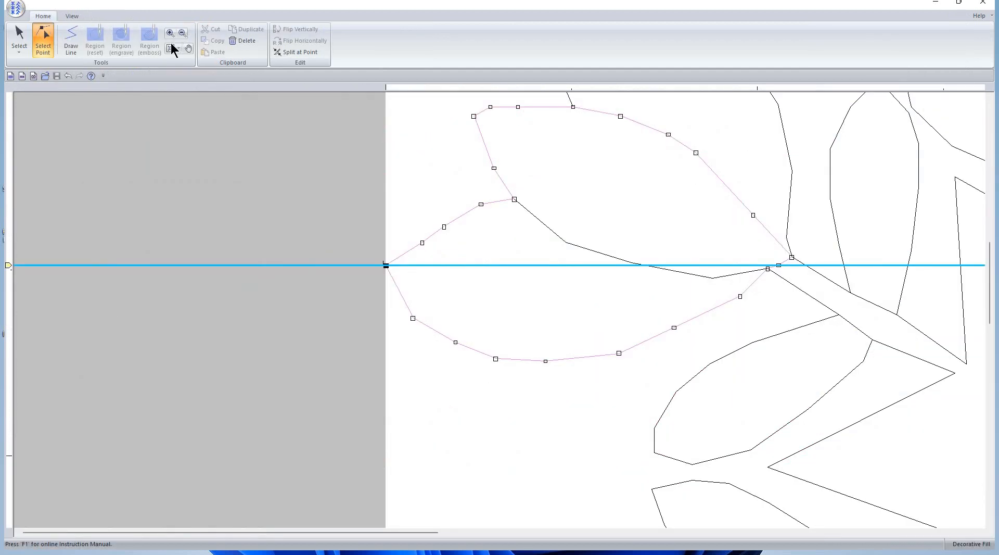
# Fit the Tulip Star design in view and shrink the fill pattern to 1.50 inch (14042 stitches)
pyautogui.click(170, 48)
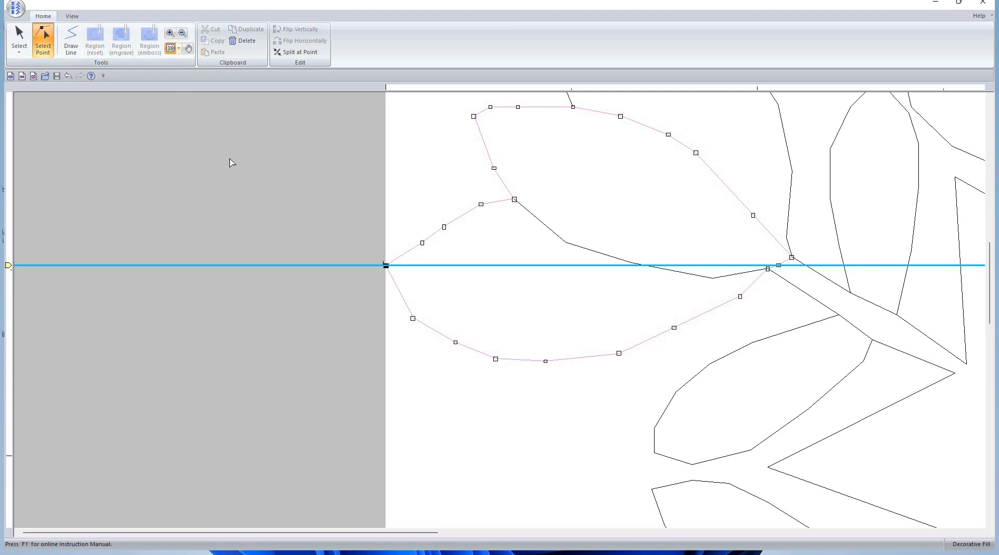
pyautogui.click(18, 53)
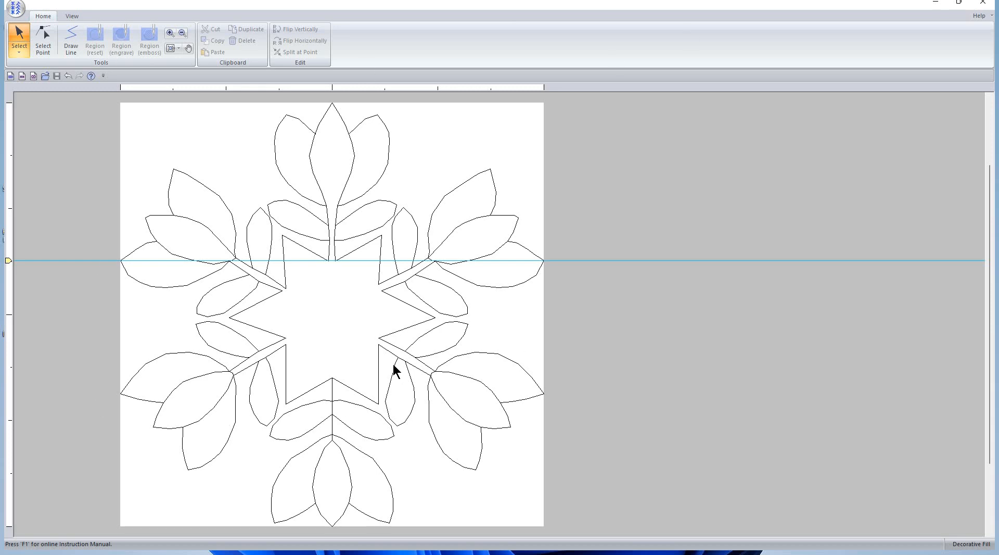
pyautogui.hotkey('alt', 'Tab')
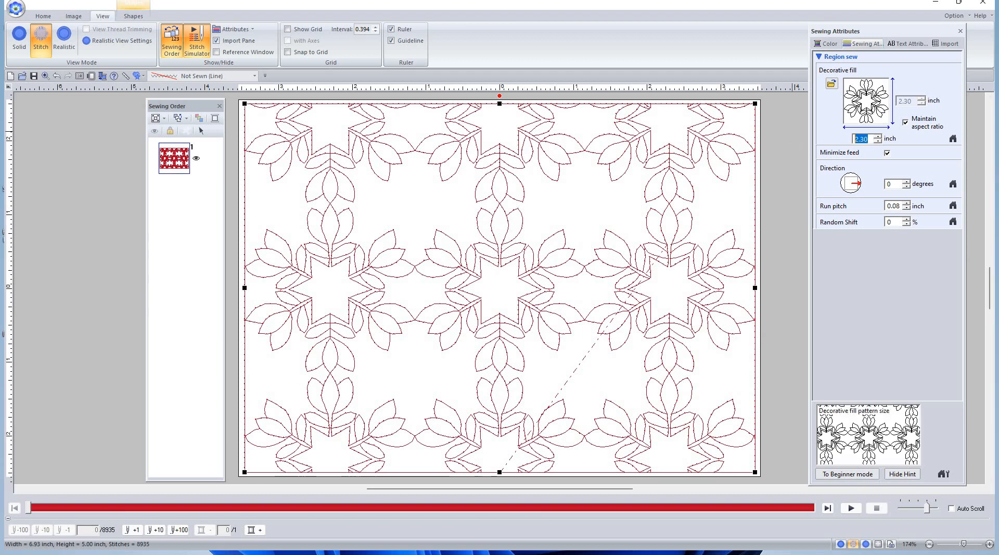
pyautogui.write('1.50')
pyautogui.press('Return')
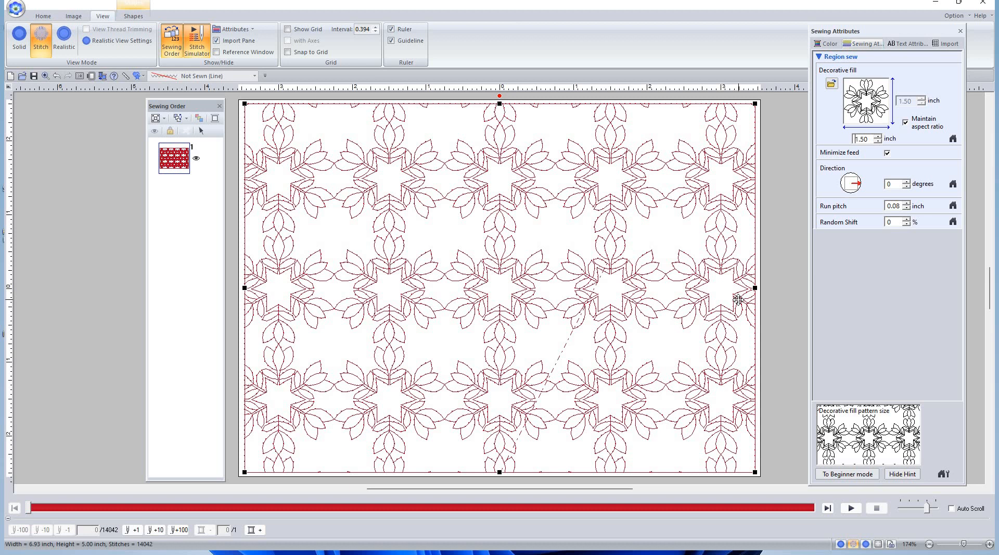
pyautogui.hotkey('alt', 'Tab')
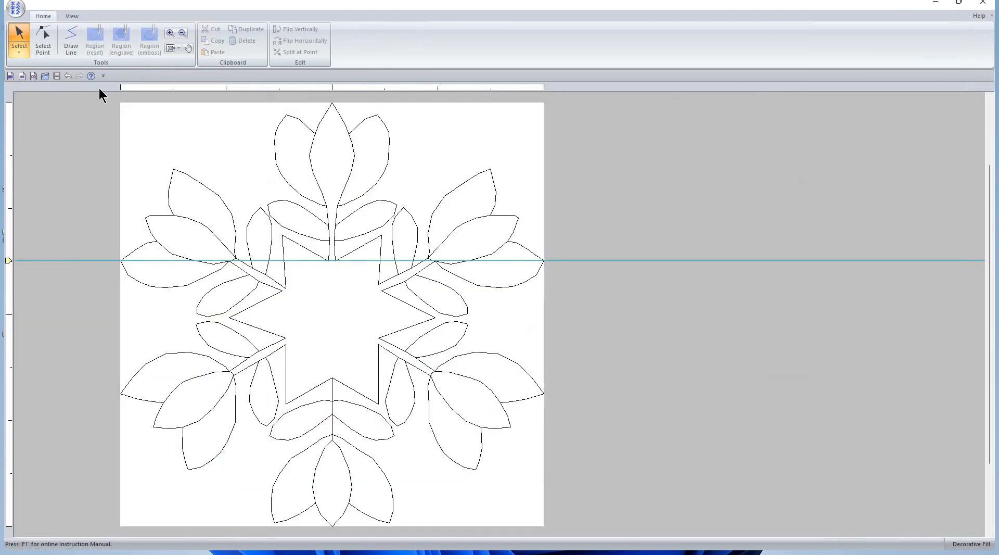
# Add horizontal and vertical guides that cross at the page centre
pyautogui.moveTo(111, 93); pyautogui.dragTo(561, 532)
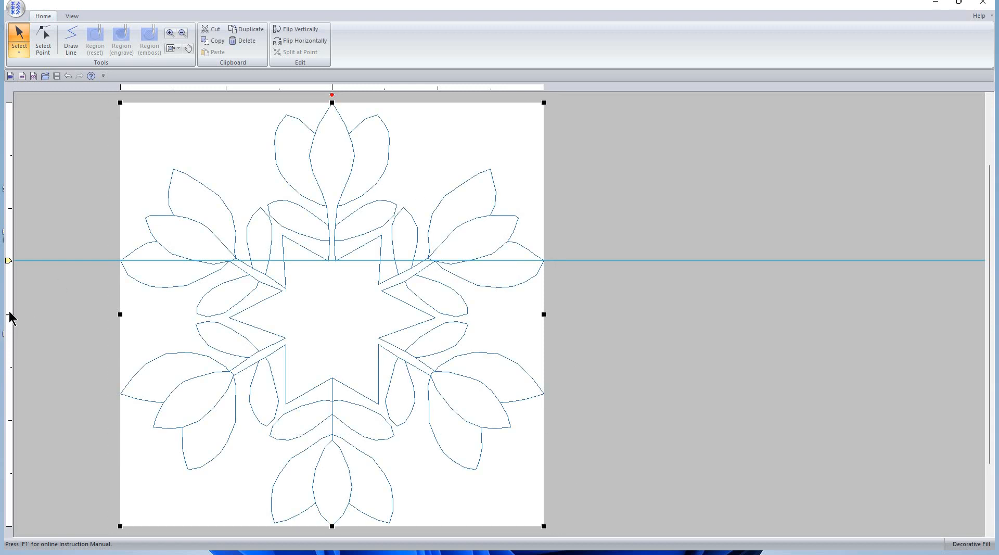
pyautogui.click(8, 314)
pyautogui.moveTo(8, 260); pyautogui.dragTo(10, 315)
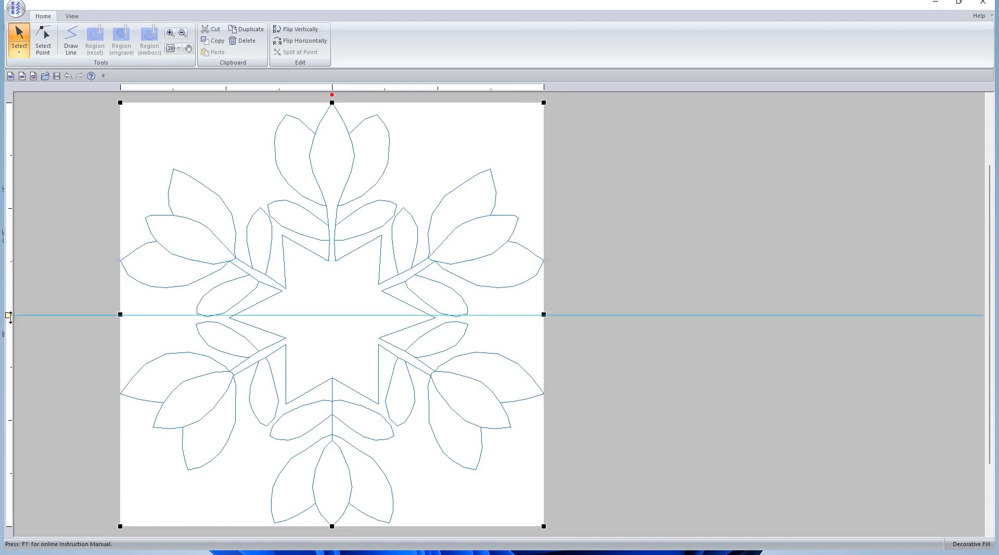
pyautogui.click(332, 86)
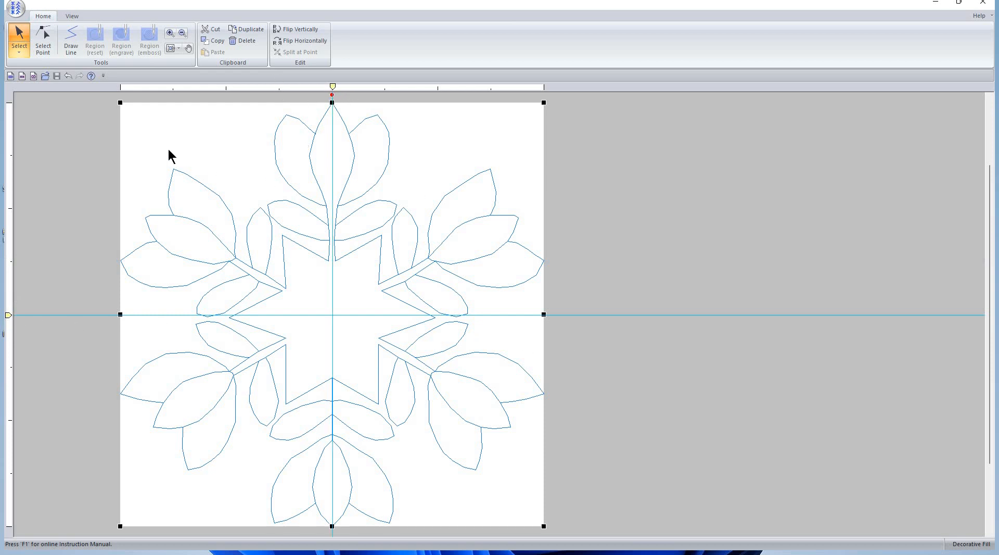
pyautogui.click(541, 358)
# Select the tulip-star design and scale it down to about half size
pyautogui.moveTo(78, 96); pyautogui.dragTo(577, 541)
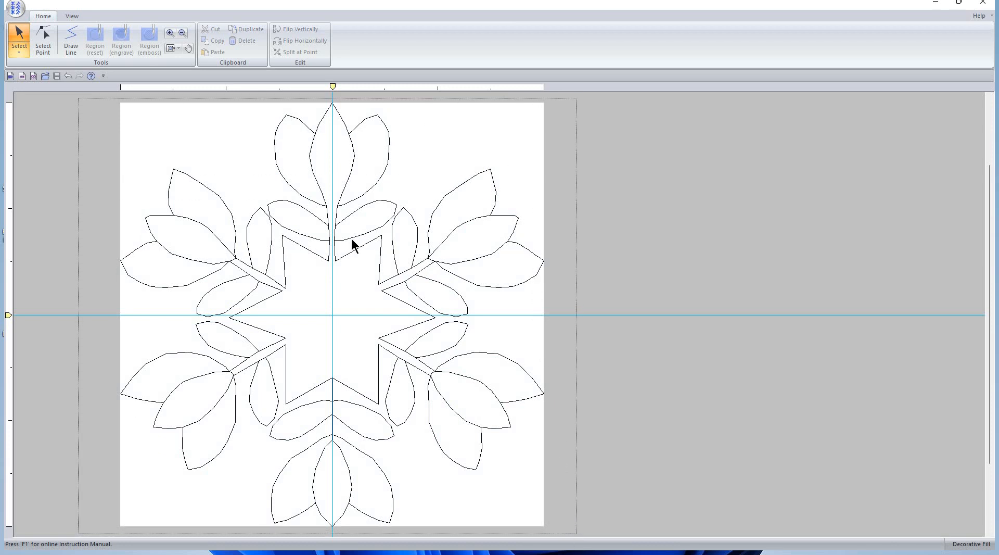
pyautogui.click(95, 100)
pyautogui.moveTo(359, 127); pyautogui.dragTo(557, 531)
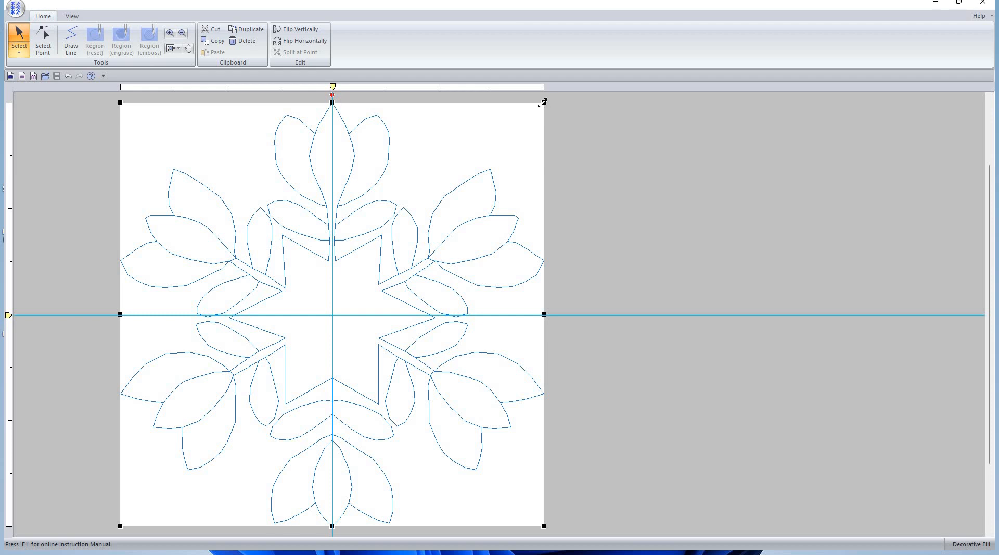
pyautogui.moveTo(541, 102); pyautogui.dragTo(441, 175)
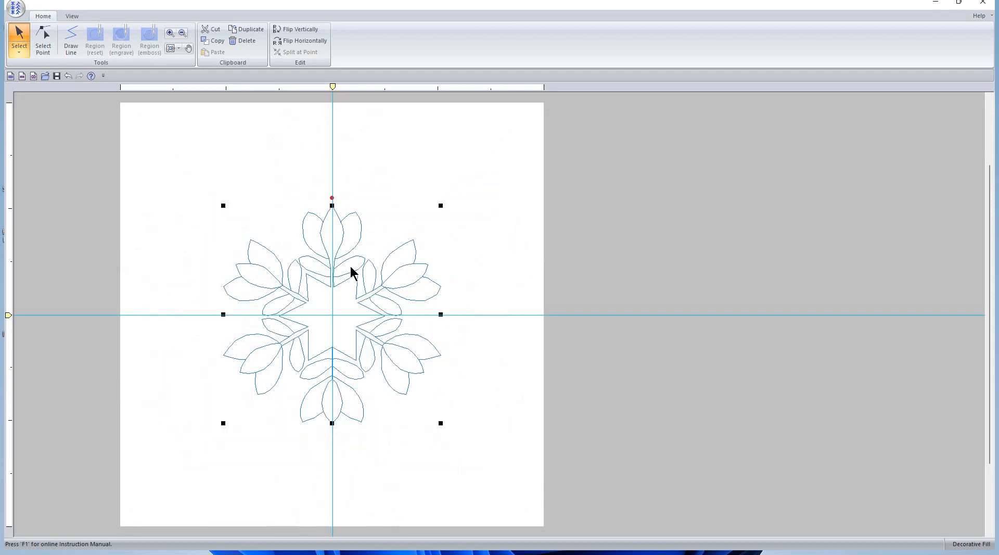
# Move the shrunken design into the top-left page corner and resize it to reach the centre guides
pyautogui.moveTo(352, 271); pyautogui.dragTo(252, 176)
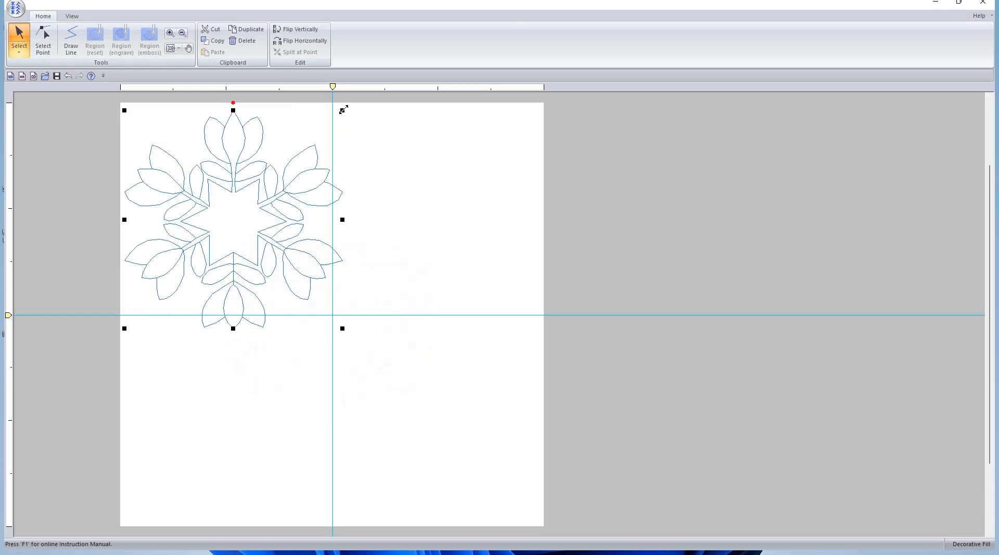
pyautogui.moveTo(343, 110); pyautogui.dragTo(343, 110)
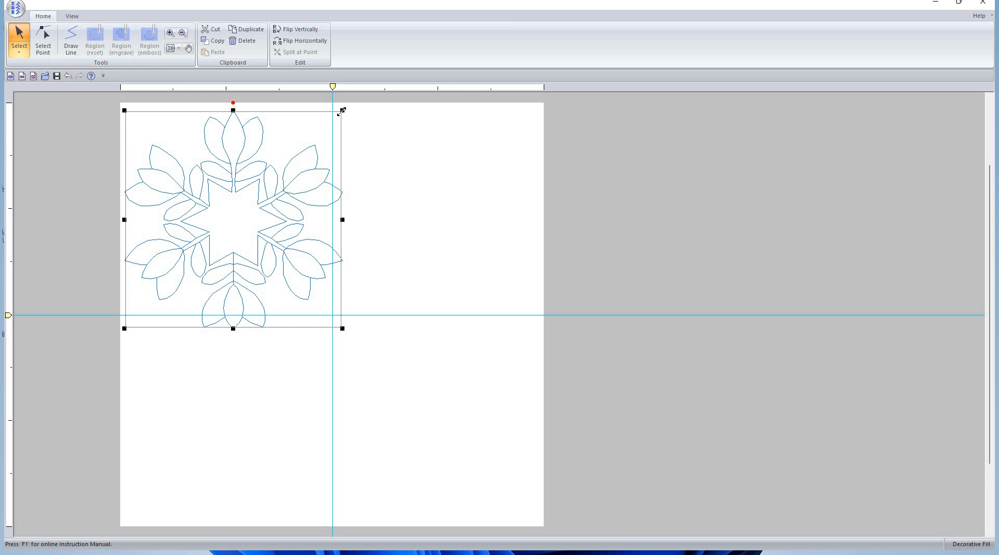
pyautogui.moveTo(342, 113); pyautogui.dragTo(340, 114)
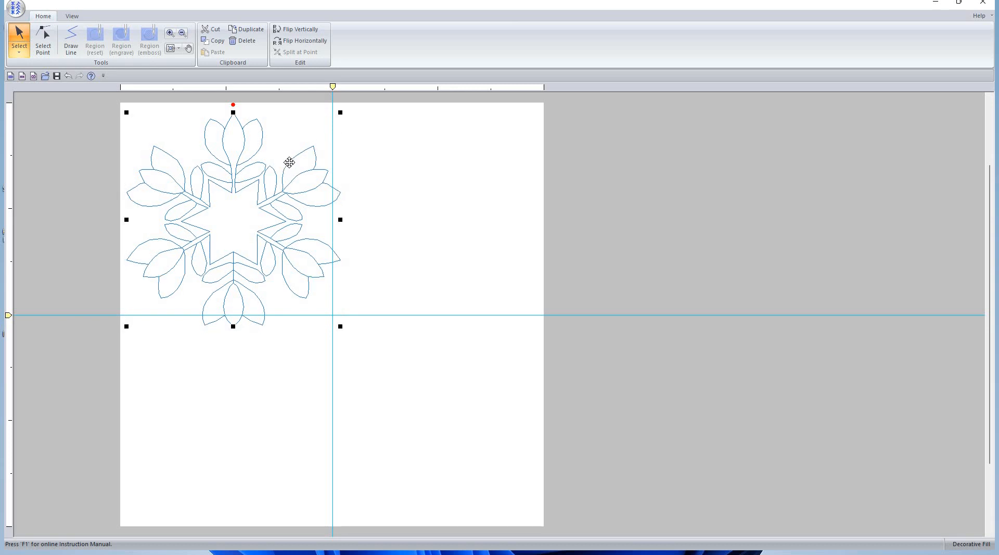
pyautogui.moveTo(271, 134); pyautogui.dragTo(267, 131)
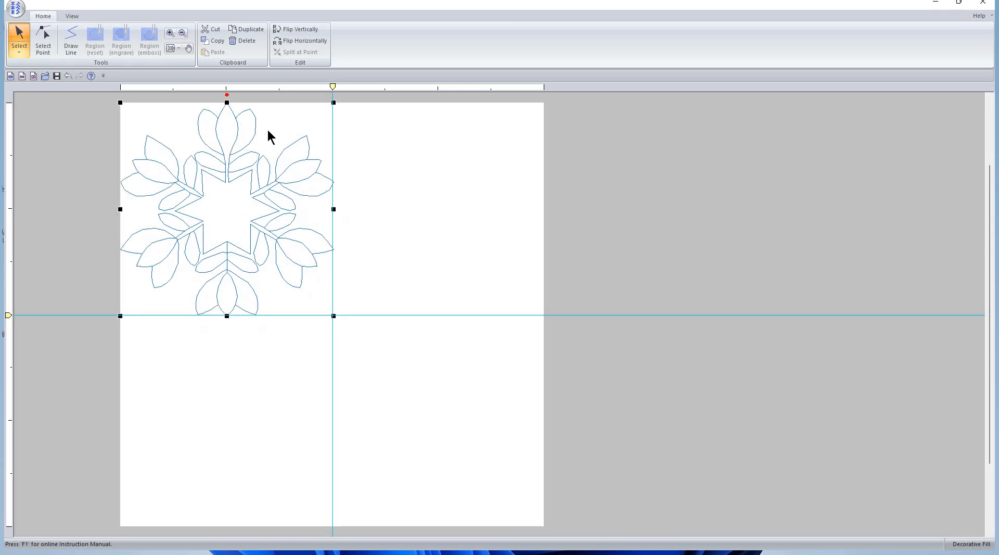
pyautogui.click(170, 33)
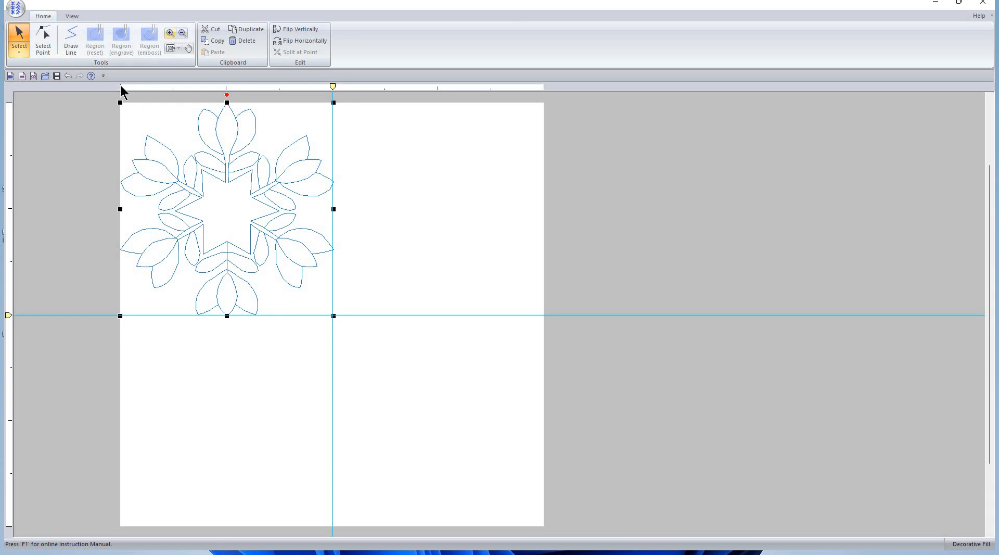
pyautogui.moveTo(109, 97); pyautogui.dragTo(357, 344)
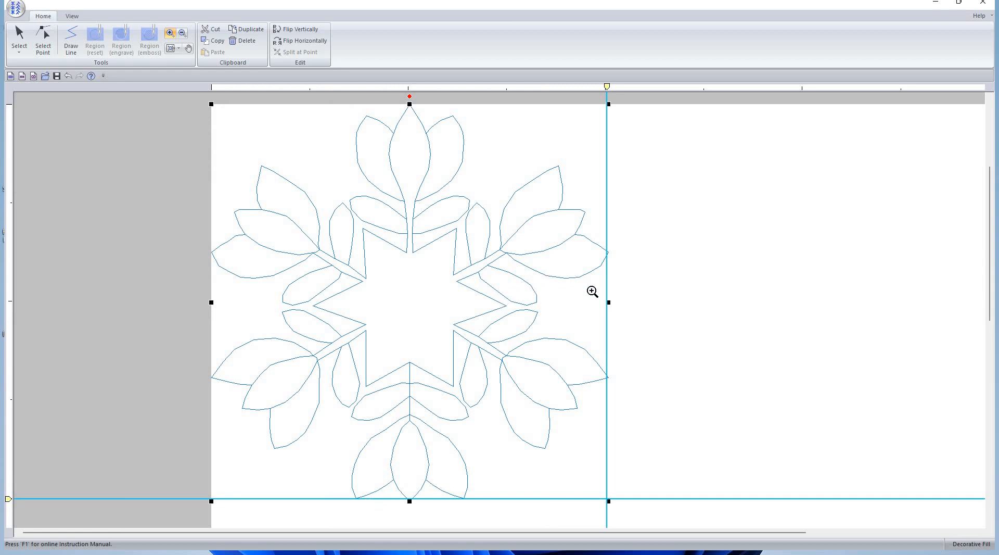
# Drag the design's right-middle handle onto the vertical centre guide, zooming in to check
pyautogui.click(17, 37)
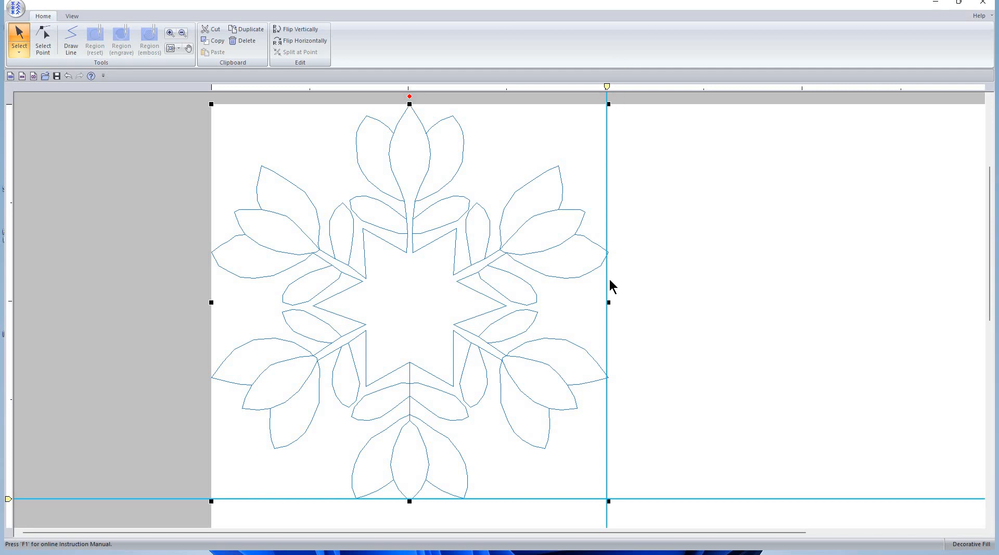
pyautogui.moveTo(610, 301); pyautogui.dragTo(607, 301)
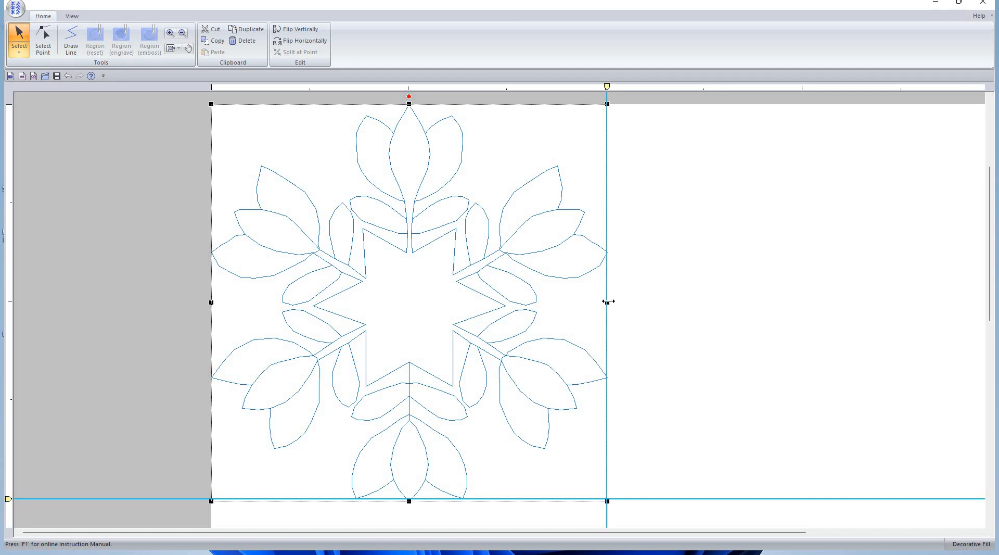
pyautogui.moveTo(612, 302); pyautogui.dragTo(607, 301)
pyautogui.click(172, 49)
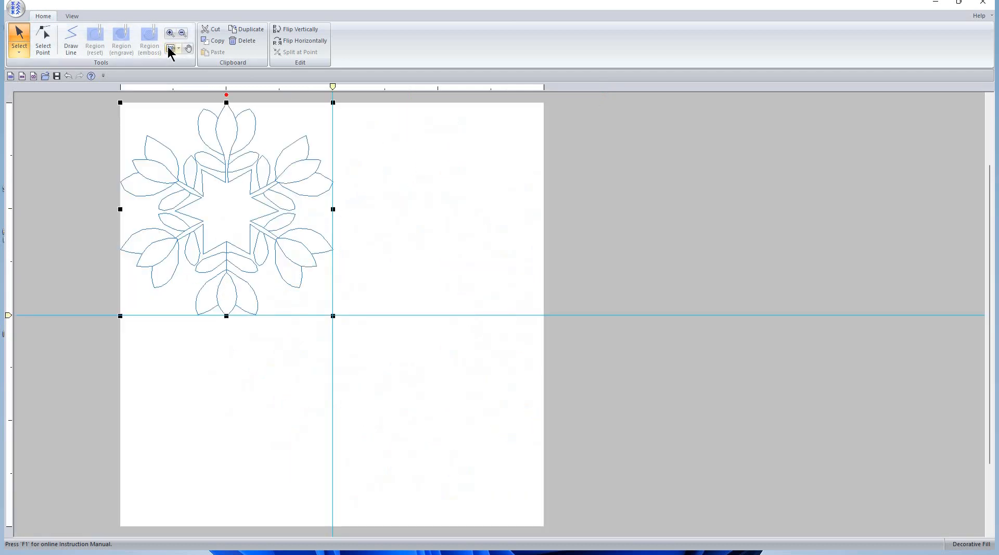
pyautogui.click(170, 33)
pyautogui.moveTo(108, 97)
pyautogui.mouseDown()
pyautogui.moveTo(273, 186)
pyautogui.moveTo(341, 340)
pyautogui.mouseUp()
pyautogui.click(182, 33)
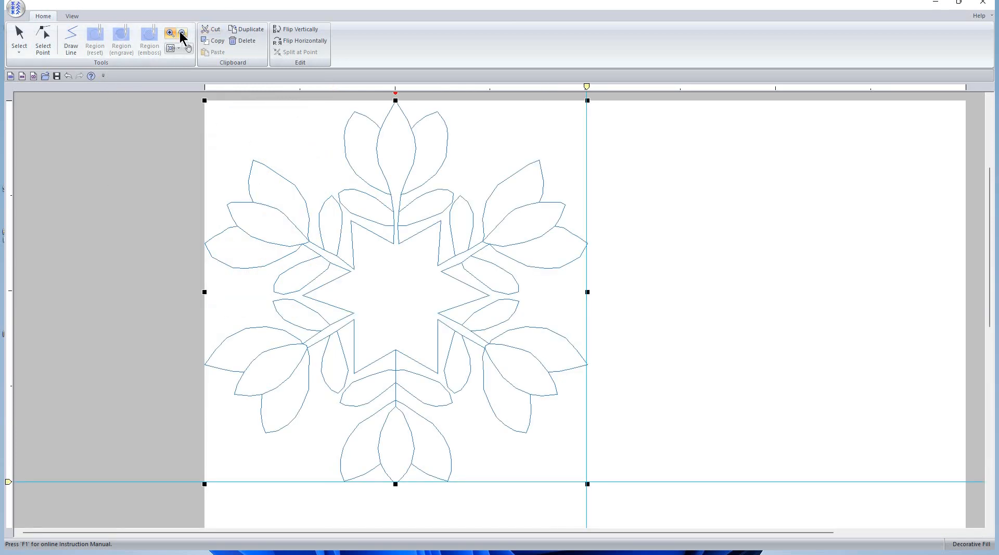
# Select the whole tulip-star design and duplicate it with Copy and Paste
pyautogui.click(284, 258)
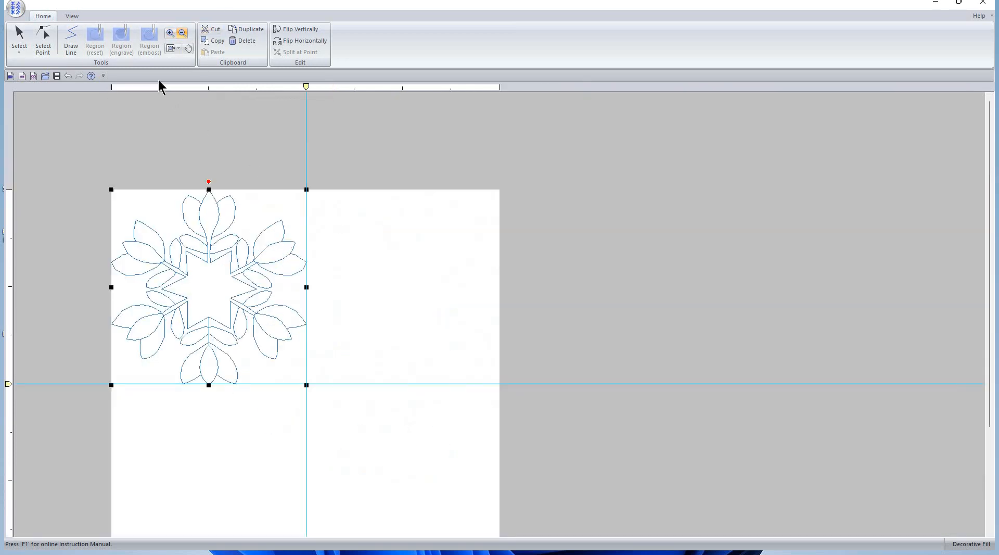
pyautogui.click(172, 48)
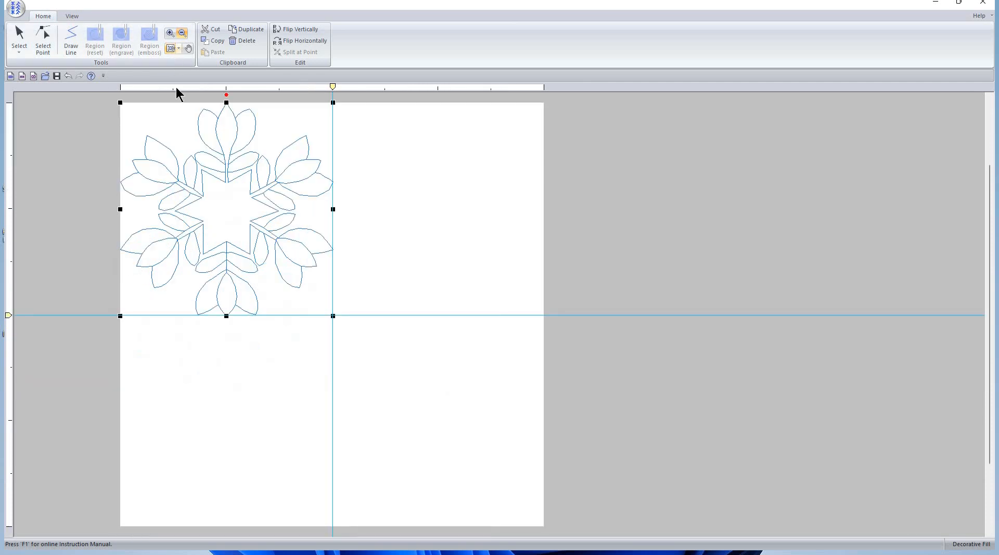
pyautogui.click(18, 36)
pyautogui.moveTo(102, 94); pyautogui.dragTo(361, 336)
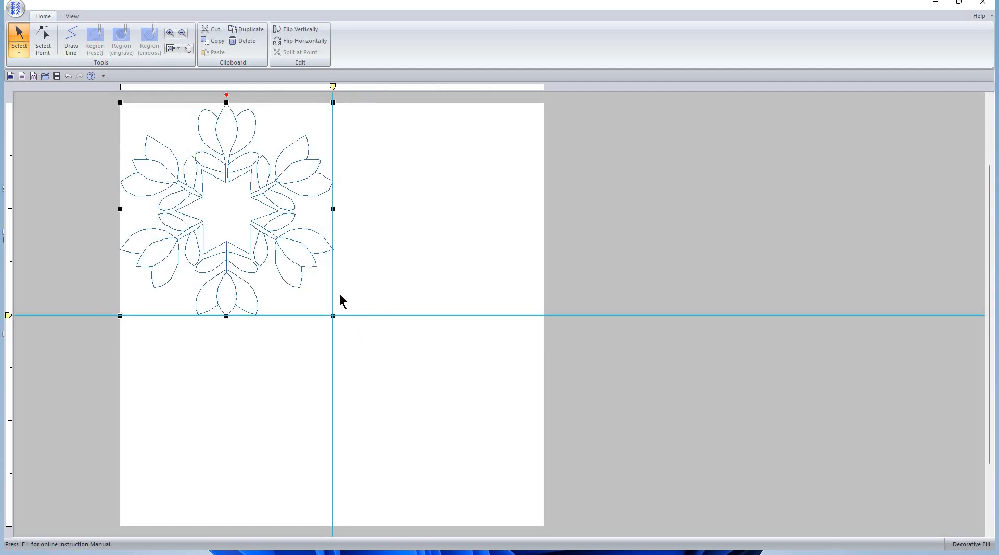
pyautogui.click(214, 40)
pyautogui.click(214, 51)
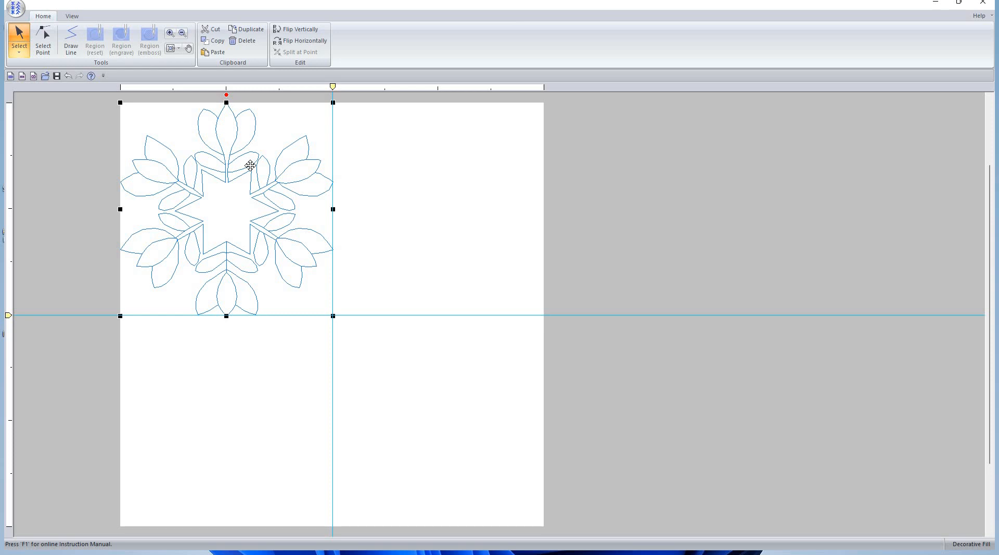
# Place the copy in the top-right quarter, left edge on the vertical guide, and magnify the joint
pyautogui.moveTo(250, 165); pyautogui.dragTo(493, 165)
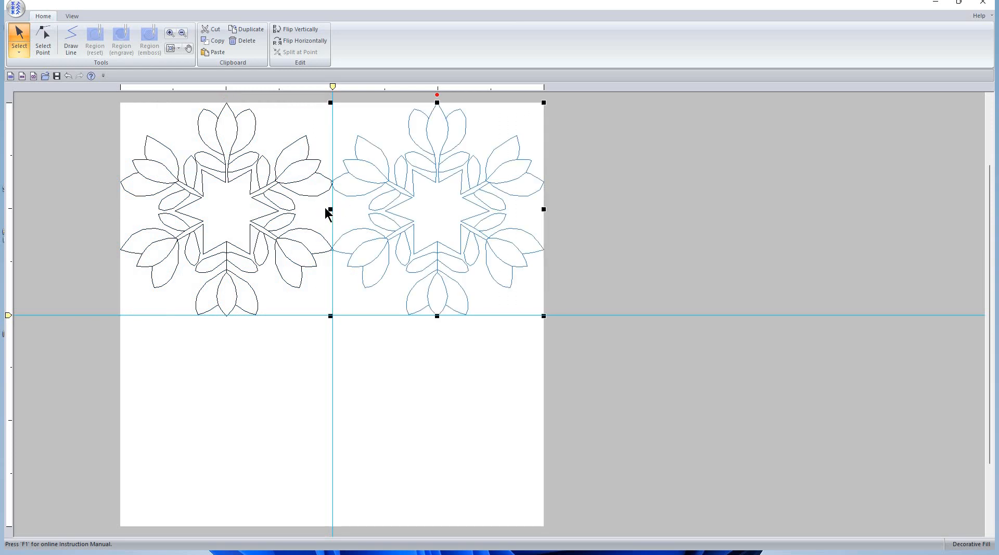
pyautogui.moveTo(331, 209); pyautogui.dragTo(332, 209)
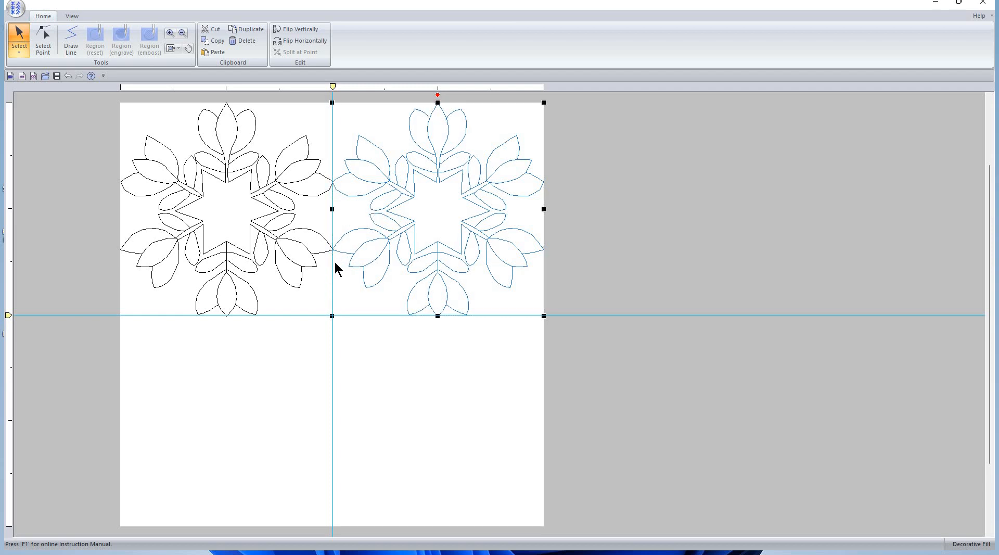
pyautogui.click(170, 35)
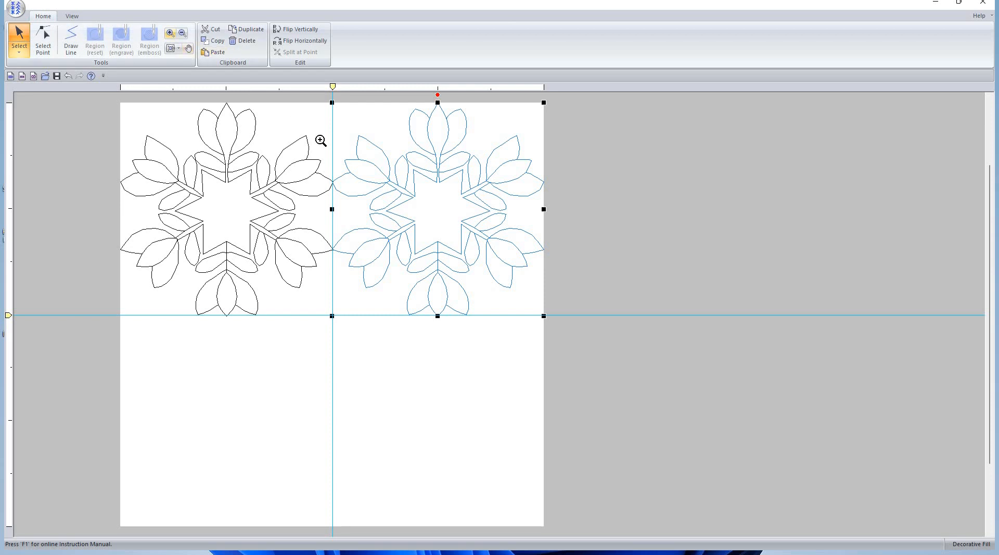
pyautogui.moveTo(305, 133); pyautogui.dragTo(353, 338)
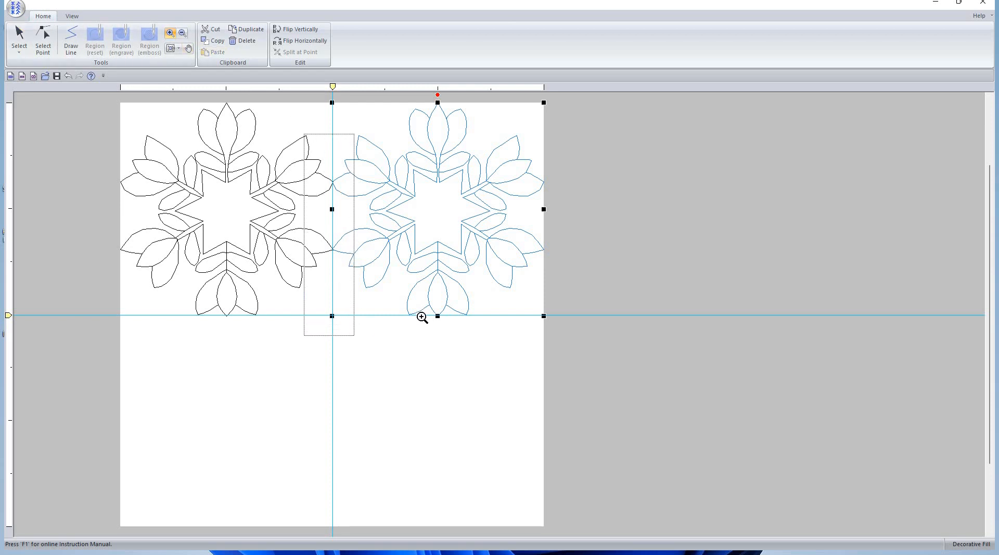
# Snug the left motif's right edge against its neighbour, then select both top-row motifs
pyautogui.click(24, 37)
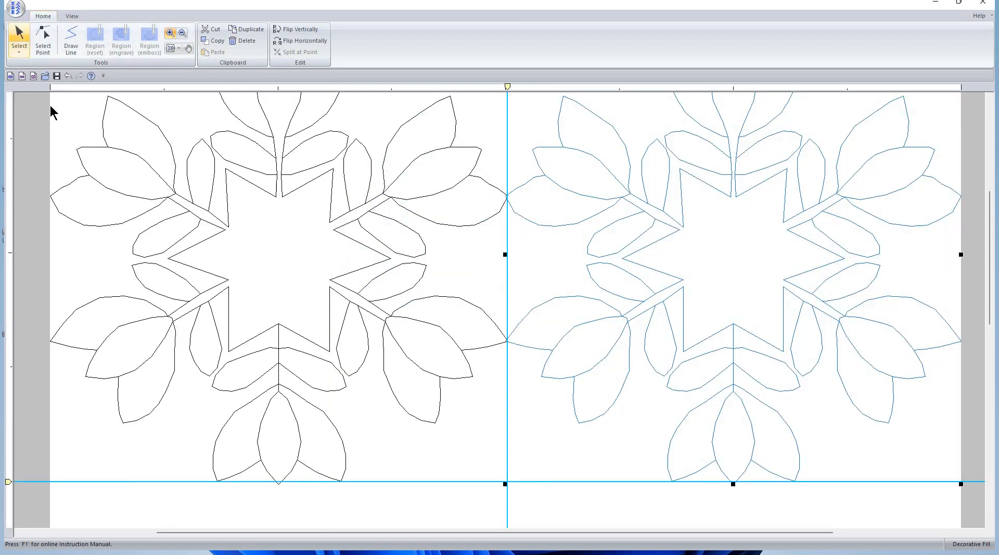
pyautogui.moveTo(40, 97); pyautogui.dragTo(477, 494)
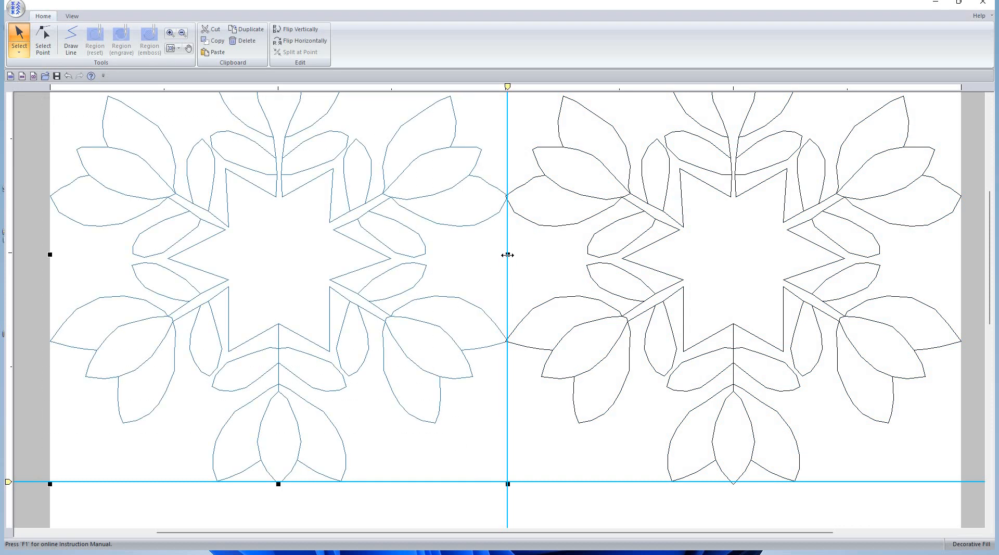
pyautogui.moveTo(507, 254); pyautogui.dragTo(505, 254)
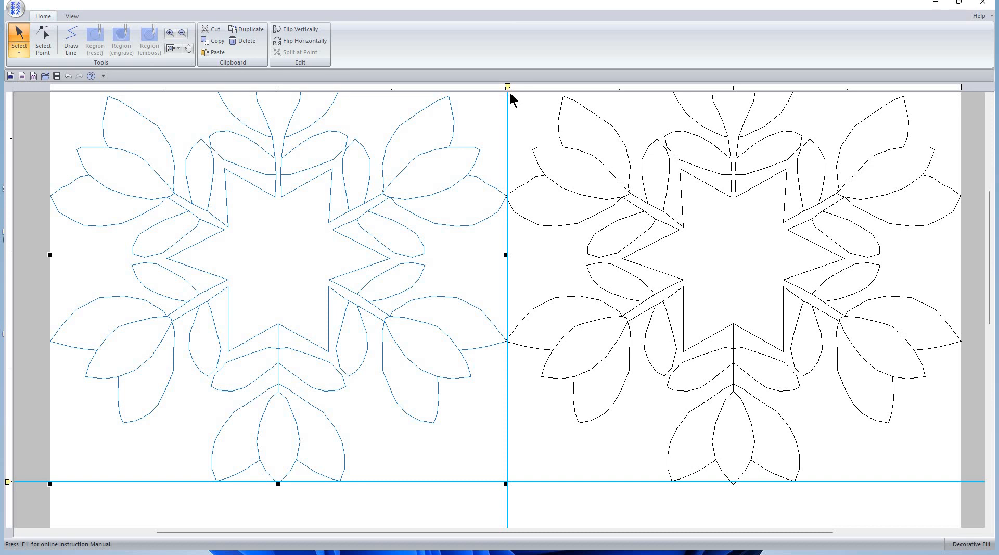
pyautogui.click(171, 45)
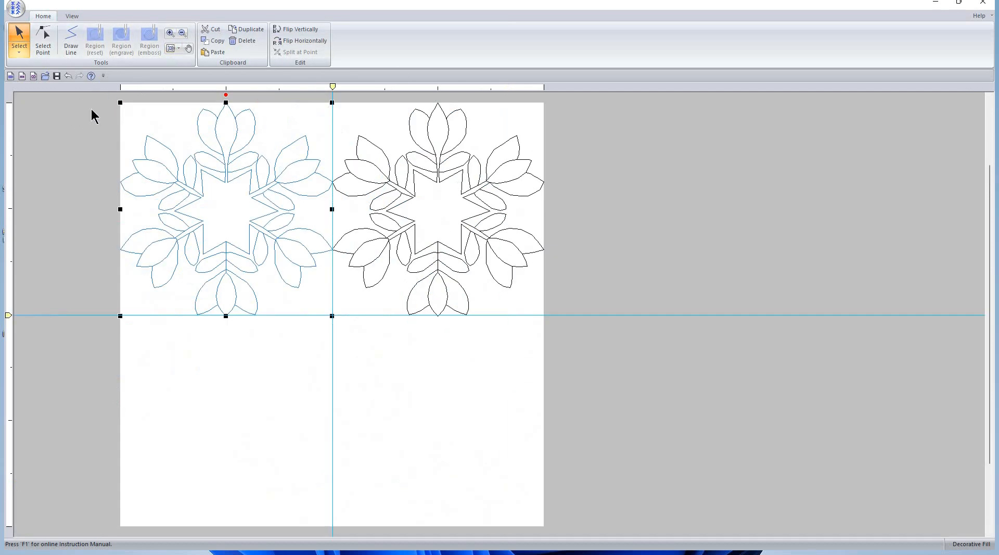
pyautogui.click(101, 95)
pyautogui.moveTo(523, 140); pyautogui.dragTo(567, 346)
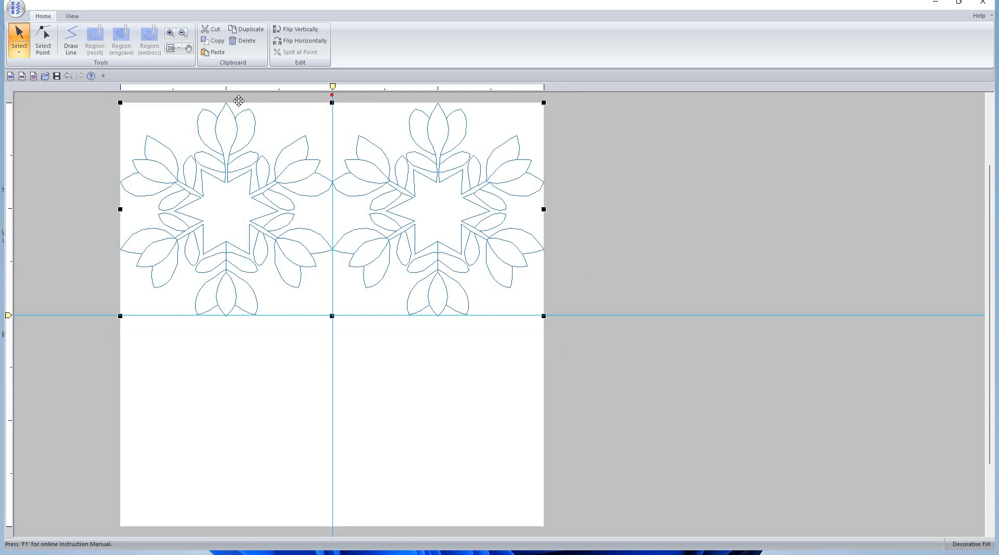
# Paste a copy of the top-row pair into the lower half, flush against the upper row
pyautogui.click(216, 41)
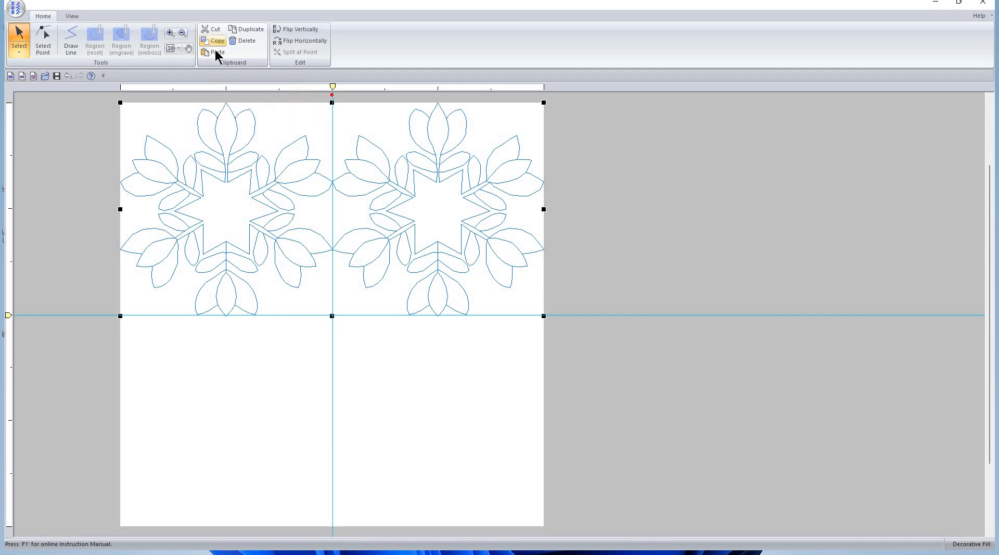
pyautogui.click(215, 51)
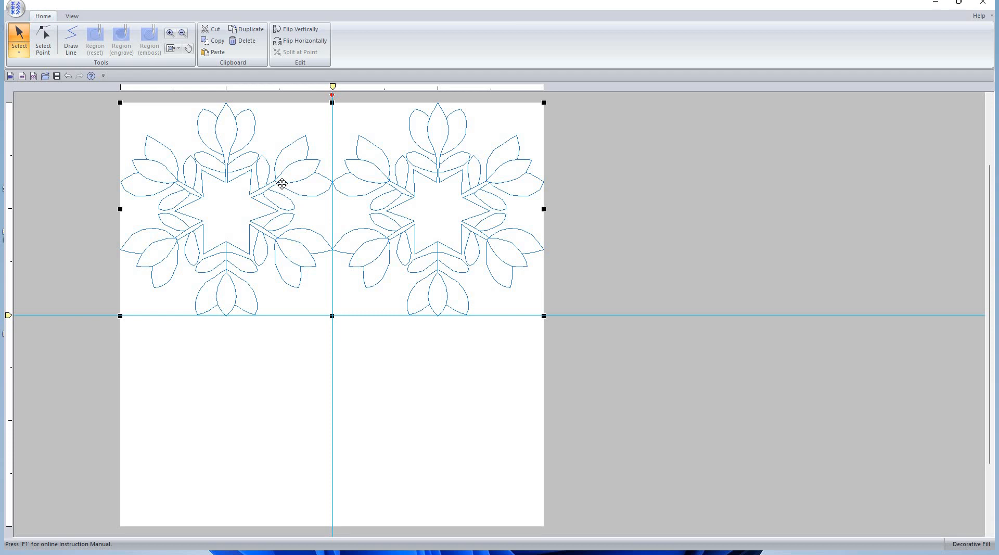
pyautogui.moveTo(281, 184); pyautogui.dragTo(287, 401)
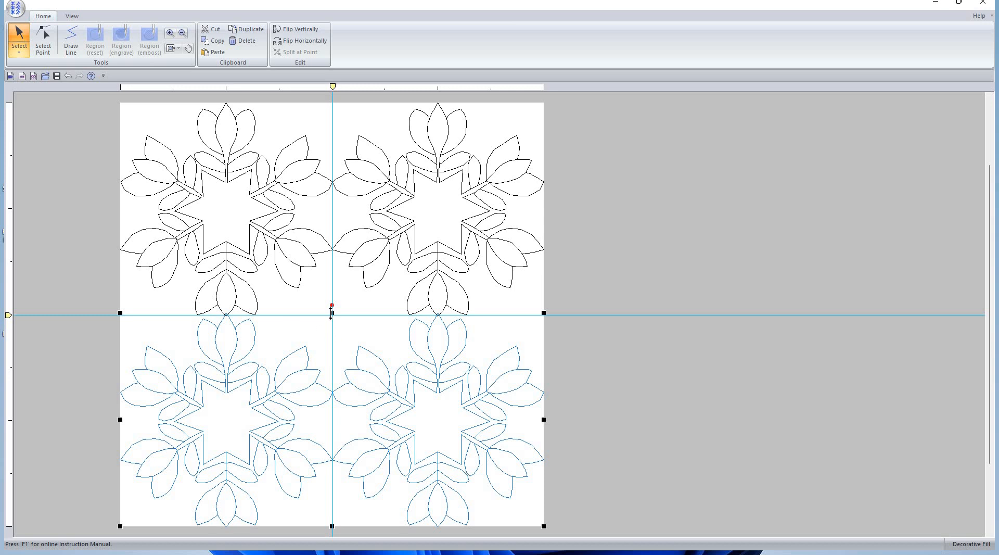
pyautogui.moveTo(332, 312); pyautogui.dragTo(335, 314)
pyautogui.click(169, 33)
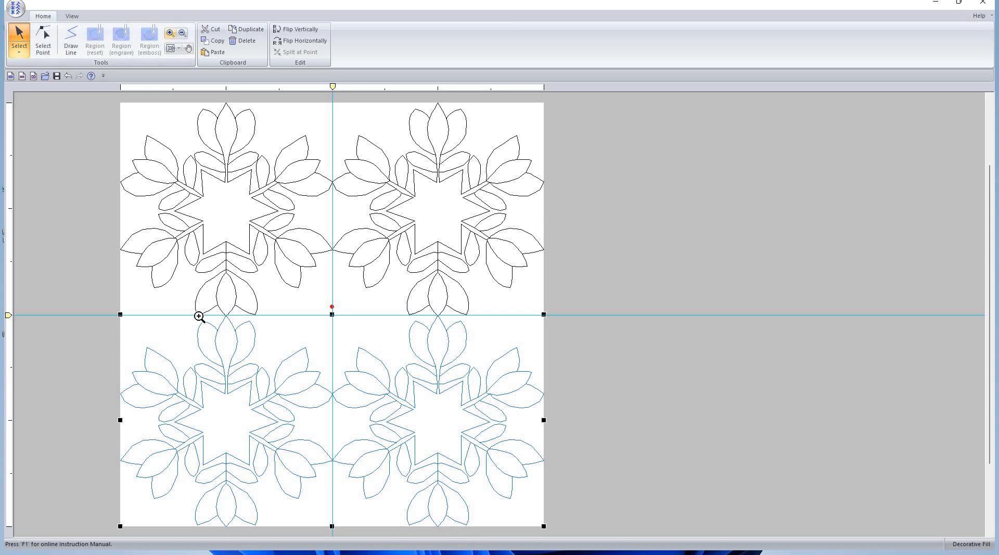
pyautogui.moveTo(199, 301); pyautogui.dragTo(253, 331)
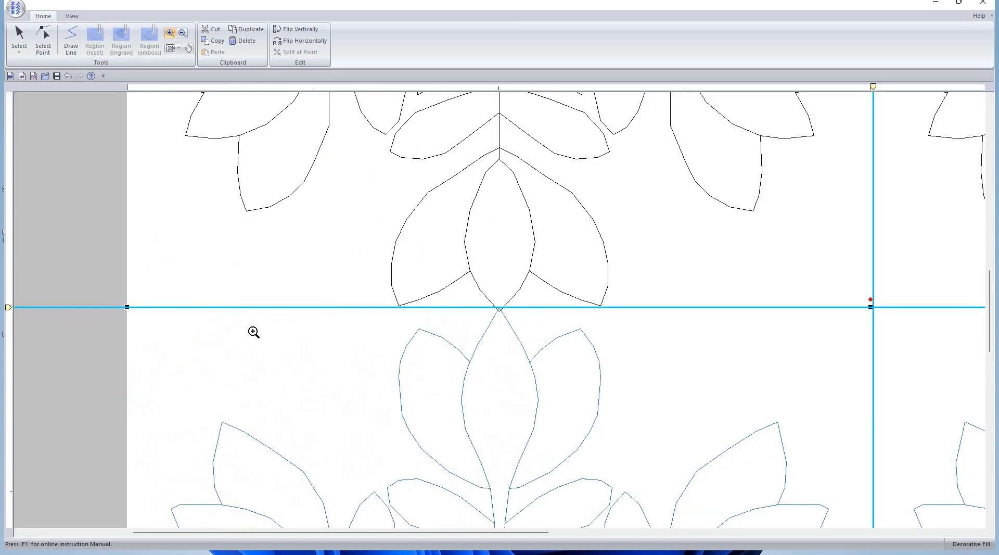
# Inspect the row joint at the horizontal centre guide, adjusting the top row's bottom edge, then fit the 2×2 tile in view
pyautogui.click(171, 48)
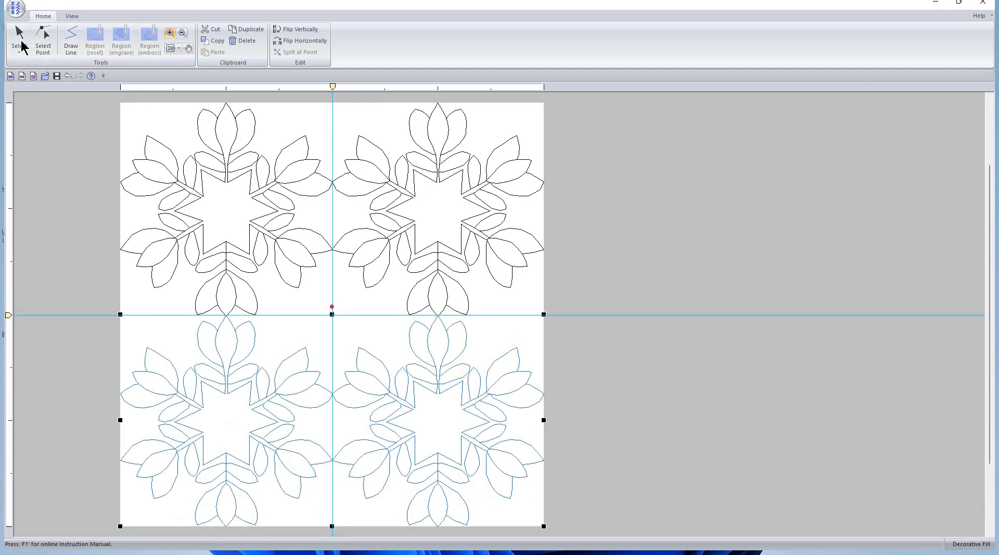
pyautogui.click(20, 31)
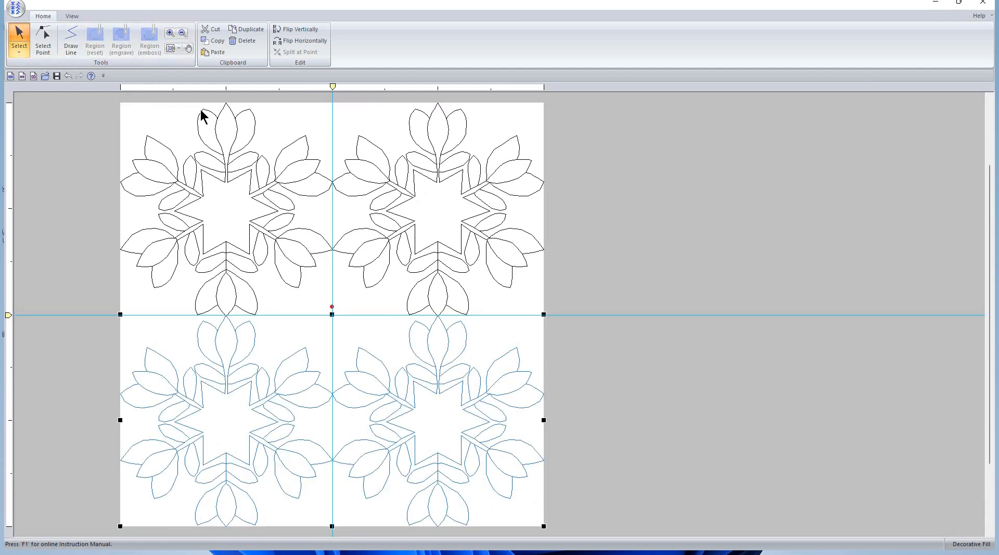
pyautogui.moveTo(104, 97); pyautogui.dragTo(564, 309)
pyautogui.click(170, 33)
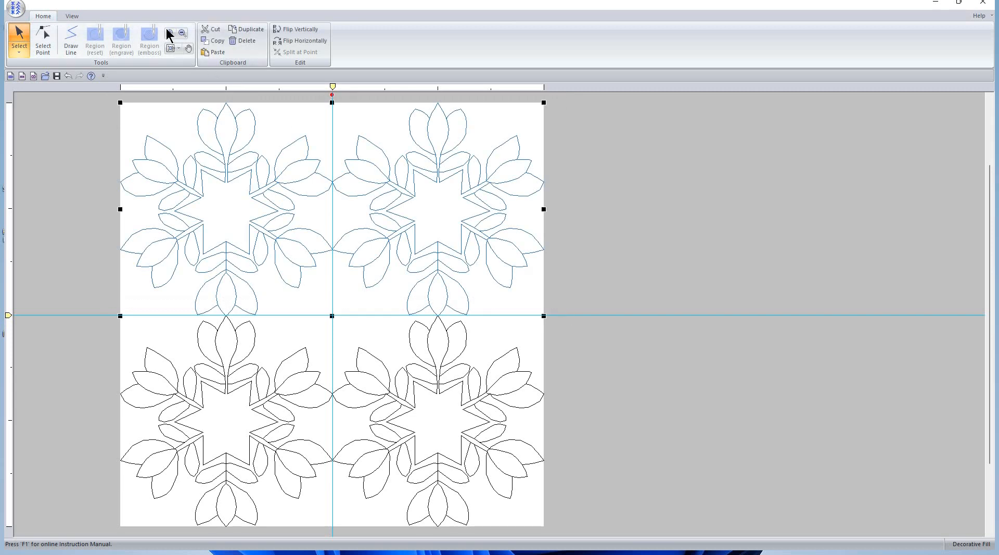
pyautogui.click(440, 349)
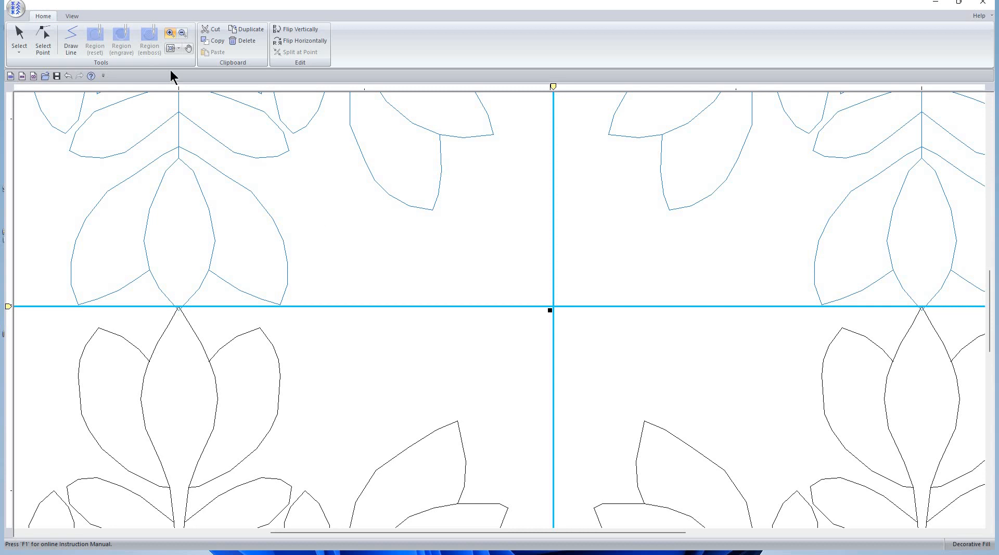
pyautogui.click(182, 34)
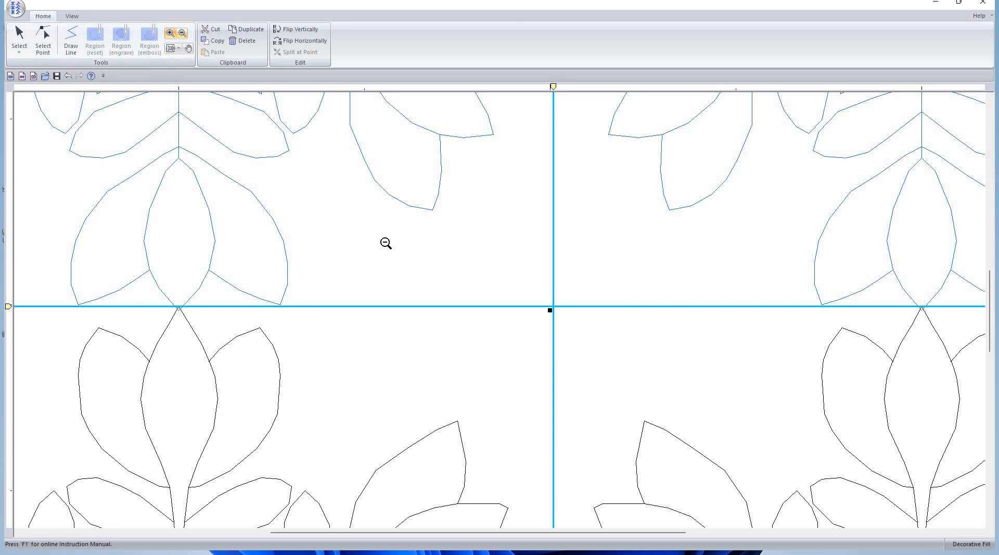
pyautogui.click(401, 241)
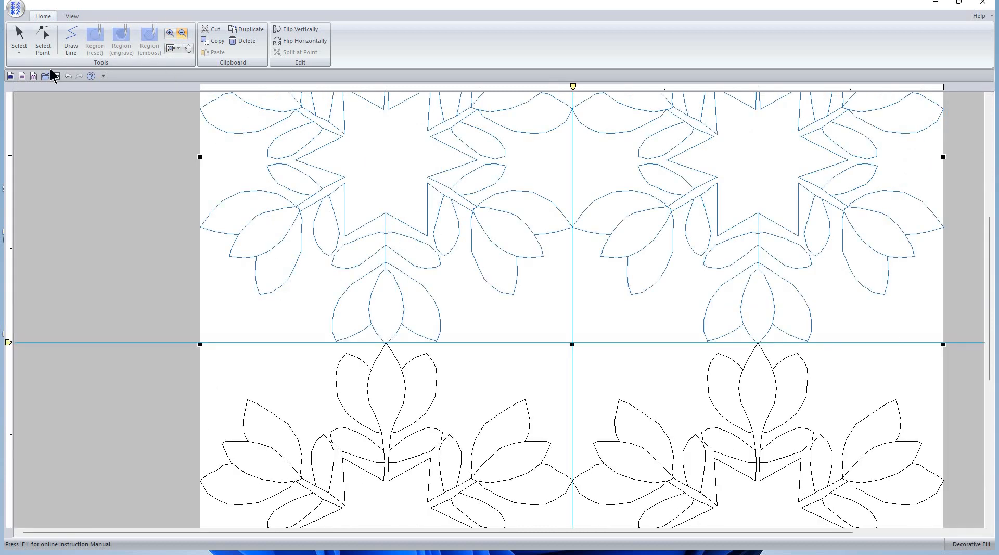
pyautogui.click(20, 37)
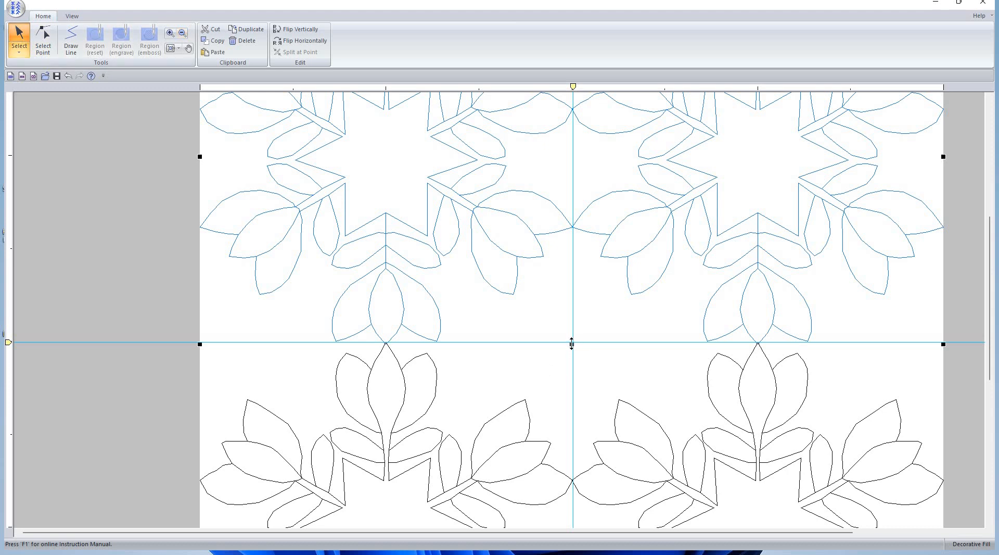
pyautogui.moveTo(571, 344); pyautogui.dragTo(572, 343)
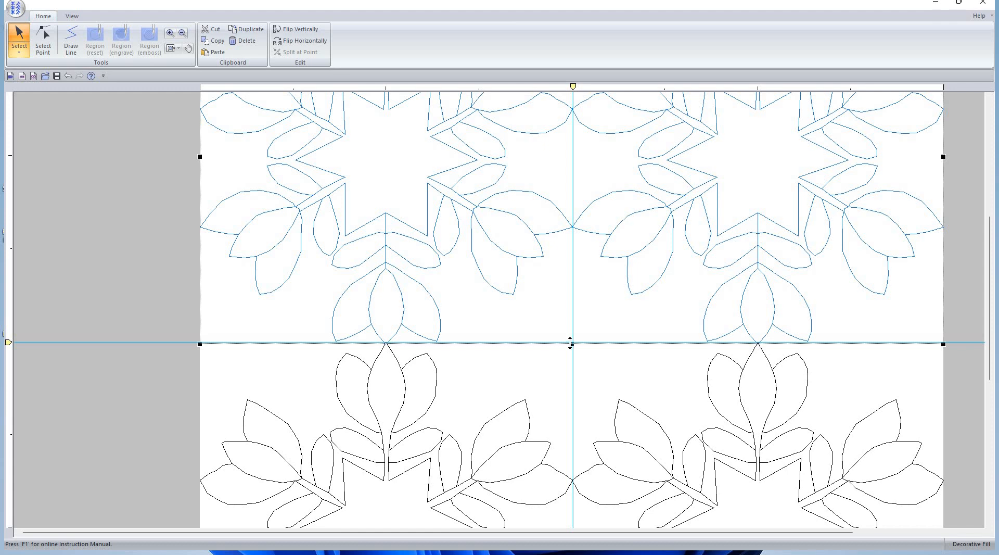
pyautogui.moveTo(571, 343); pyautogui.dragTo(572, 342)
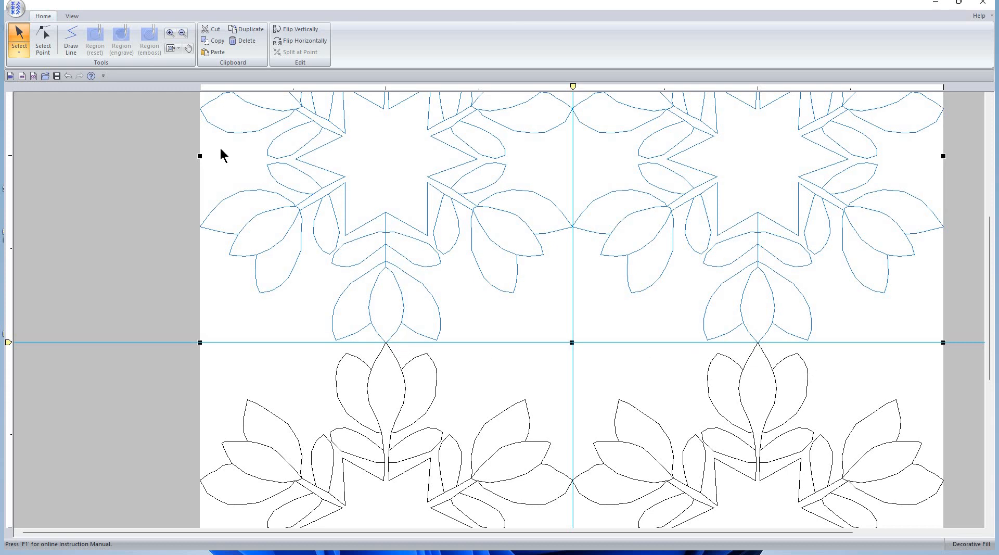
pyautogui.click(171, 49)
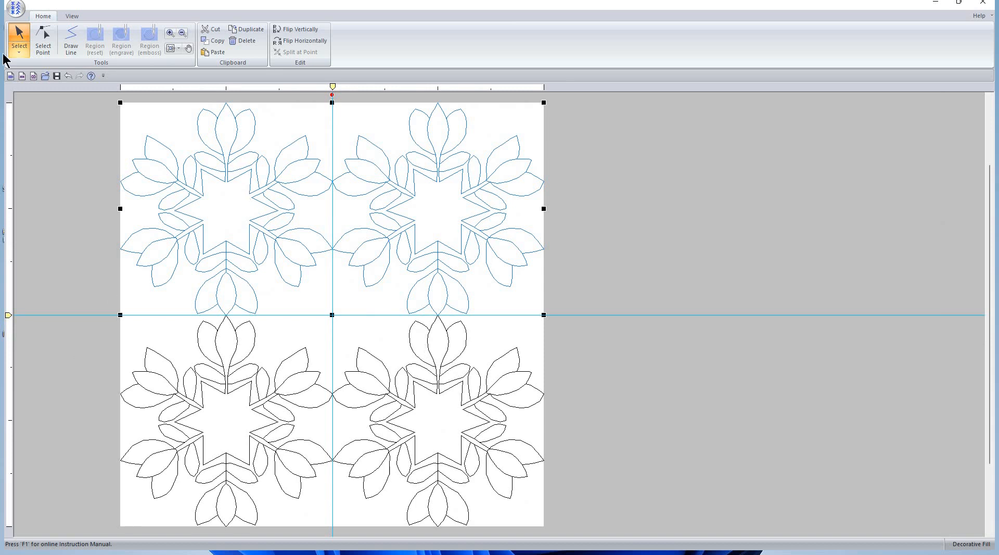
# Save the four-motif tile as '0 - Tem Click - Tulip Star 2' with Save As
pyautogui.click(16, 8)
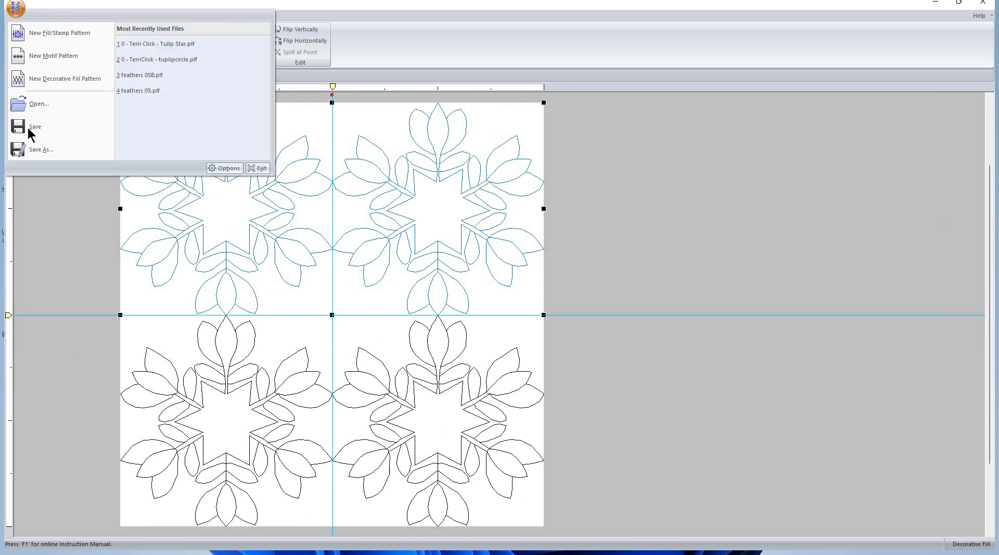
pyautogui.click(43, 148)
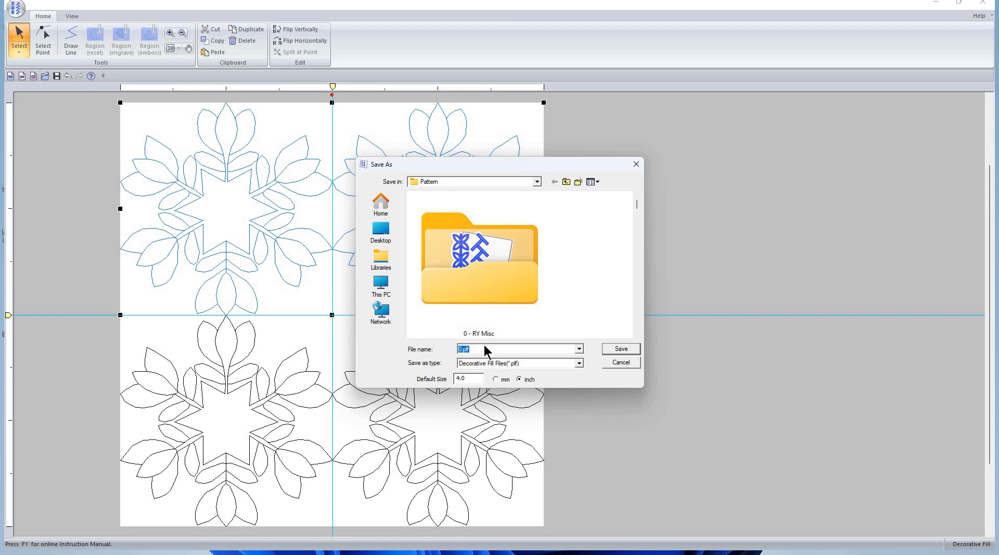
pyautogui.write('0 -')
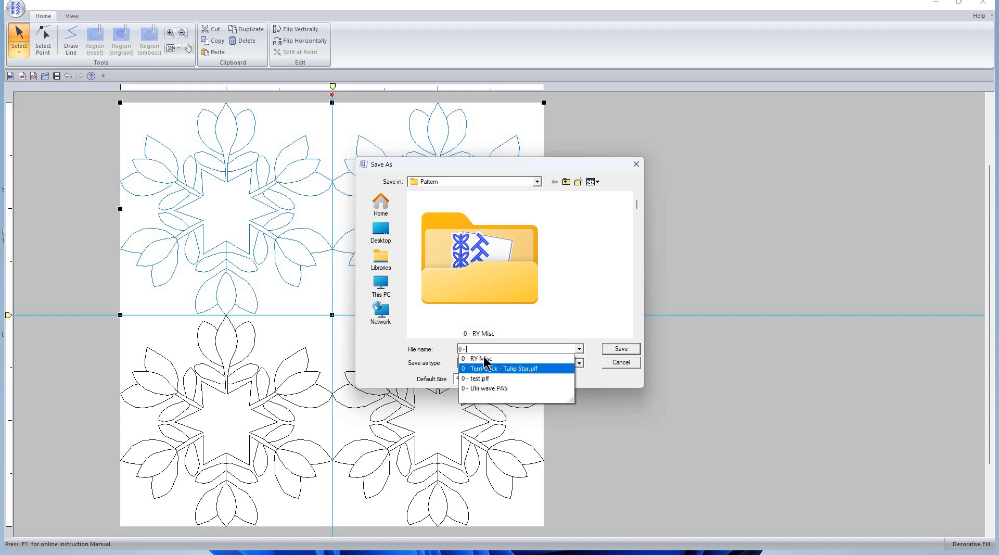
pyautogui.click(499, 368)
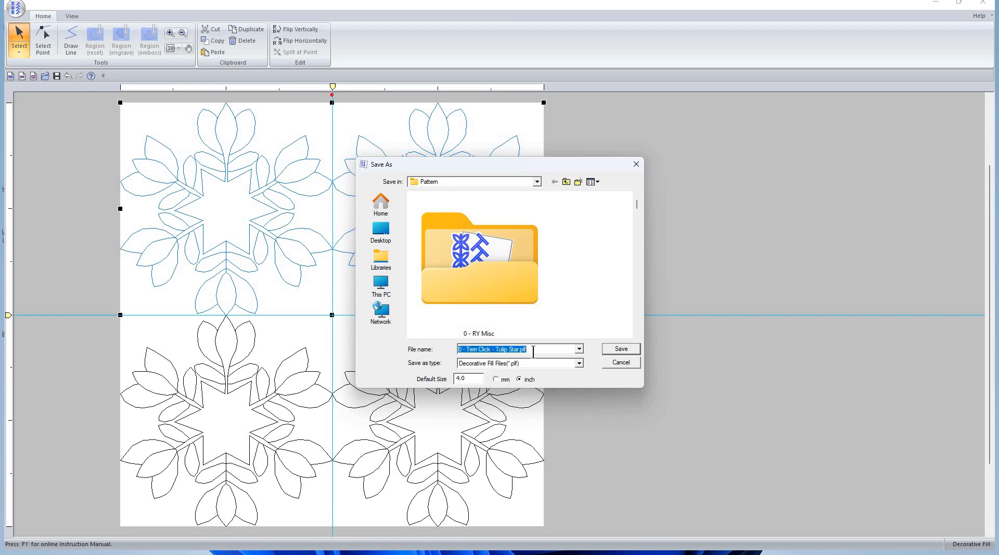
pyautogui.click(533, 352)
pyautogui.press('BackSpace')
pyautogui.press('Return')
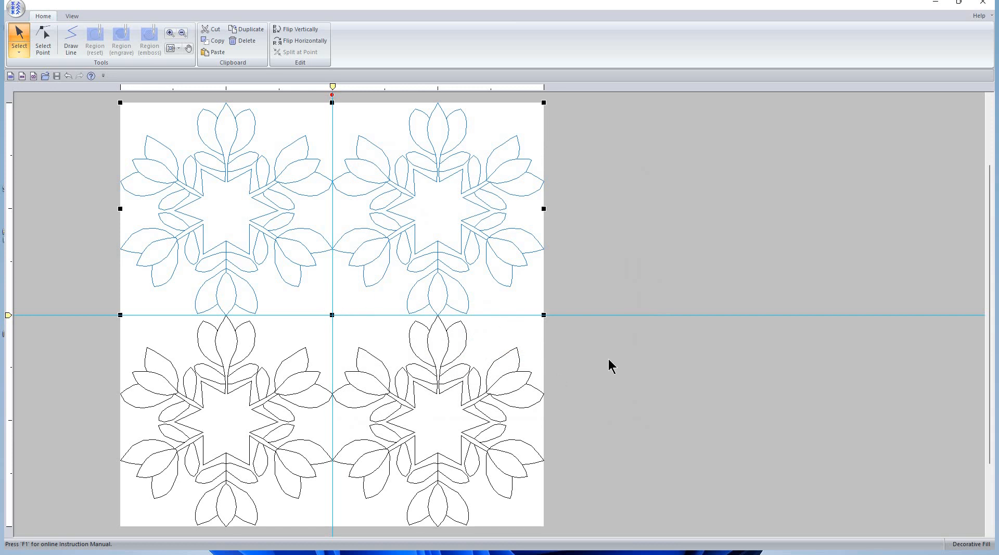
pyautogui.click(607, 358)
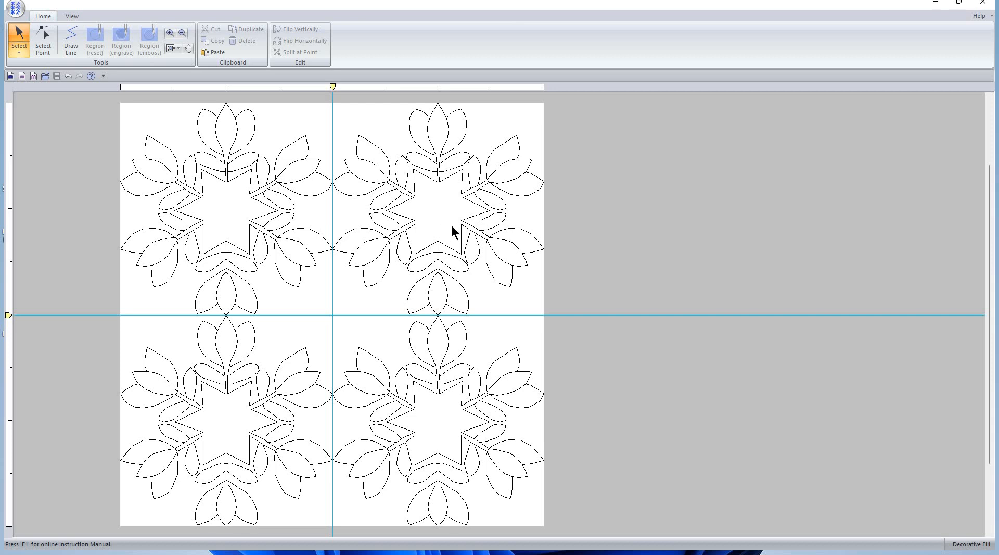
# Bring the 'Untitled - Layout & Editing' window to the front
pyautogui.hotkey('alt', 'Tab')
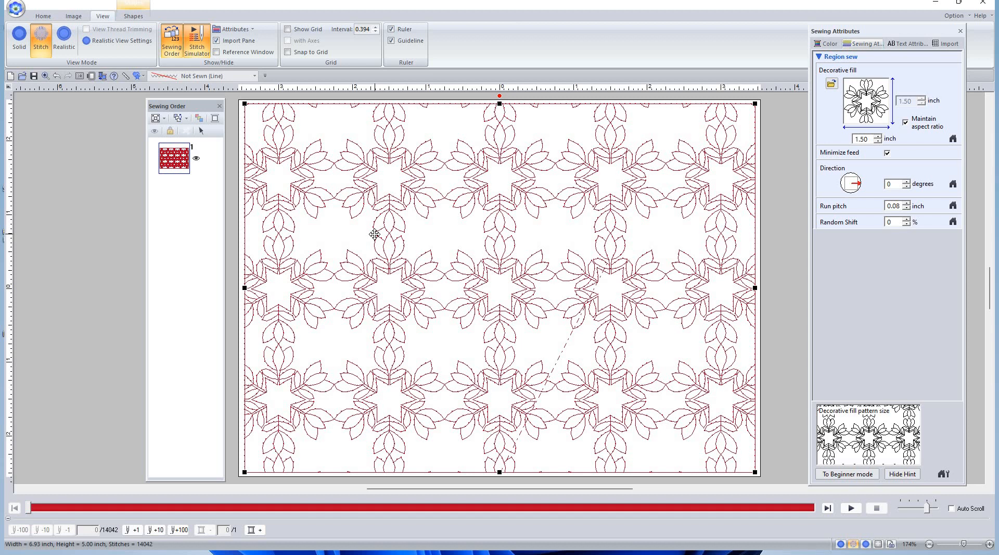
pyautogui.hotkey('alt', 'Tab')
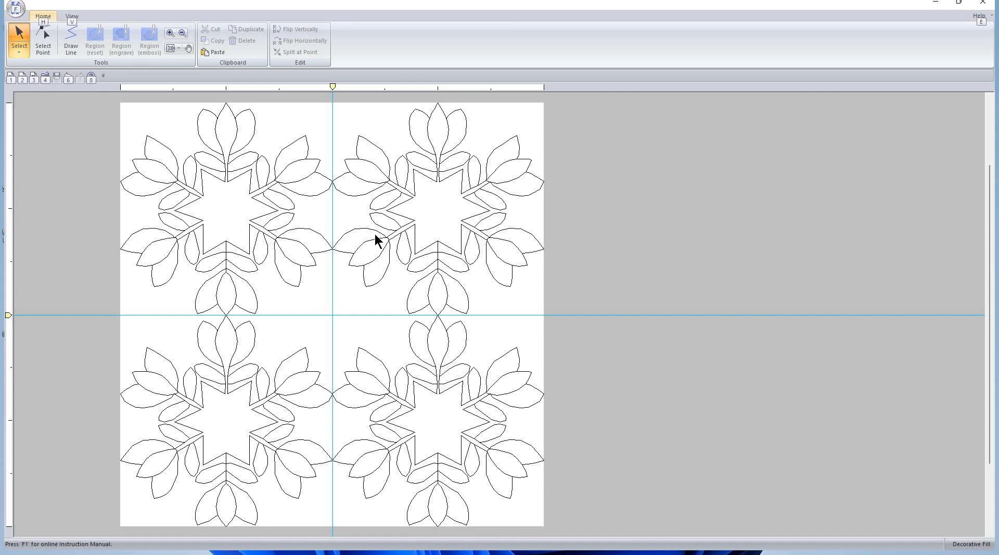
pyautogui.hotkey('alt', 'Tab')
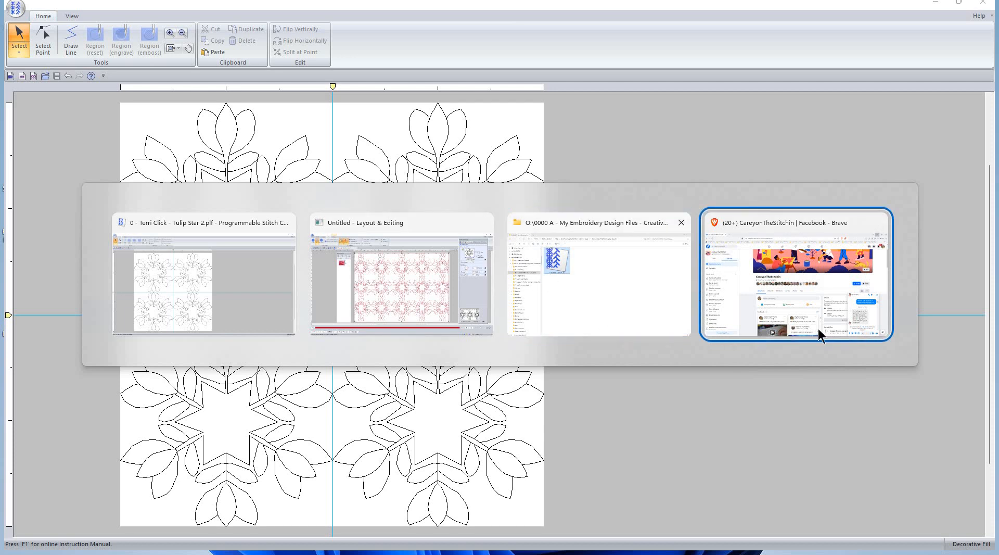
pyautogui.hotkey('alt', 'Tab')
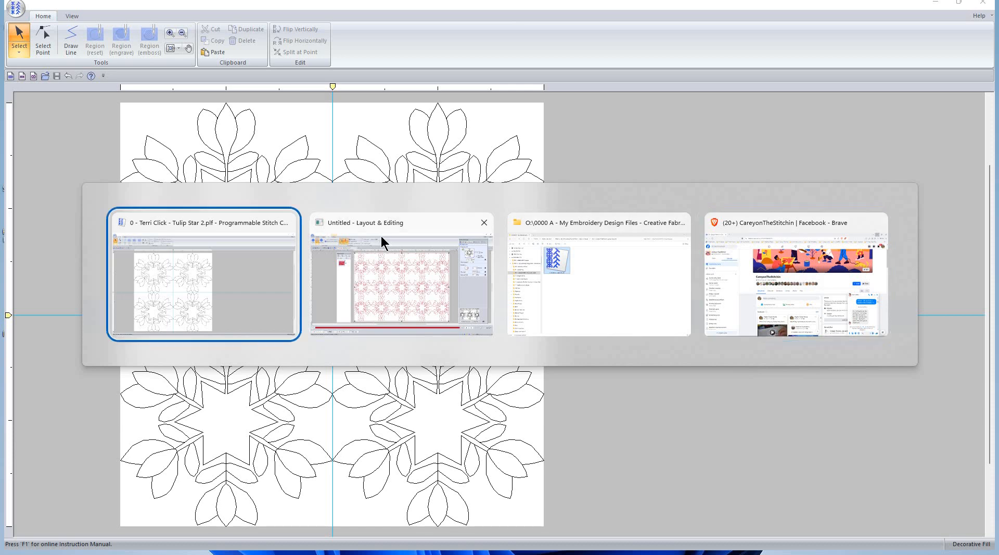
pyautogui.click(392, 285)
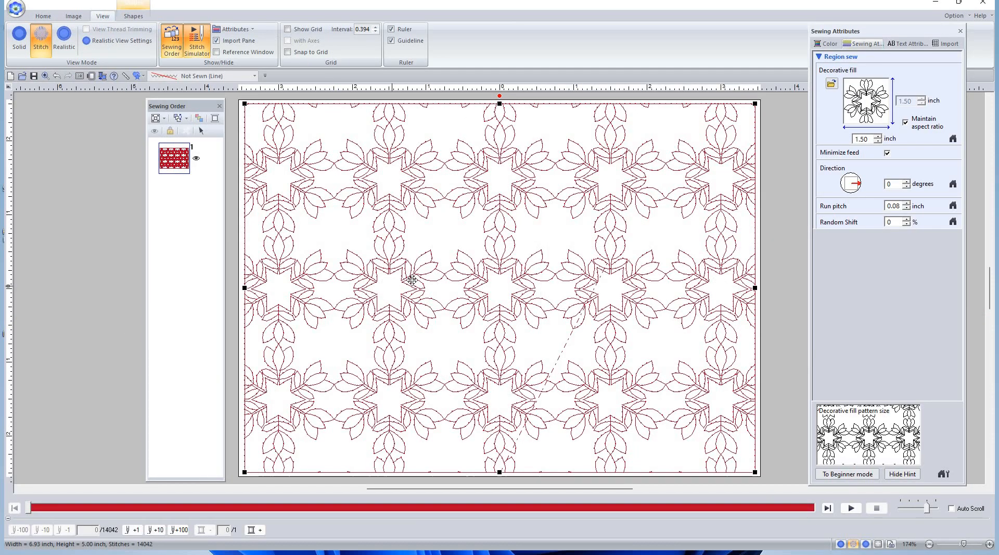
# Apply Tulip Star 2 as the rectangle's decorative fill at a 2.30 inch pattern size
pyautogui.click(863, 97)
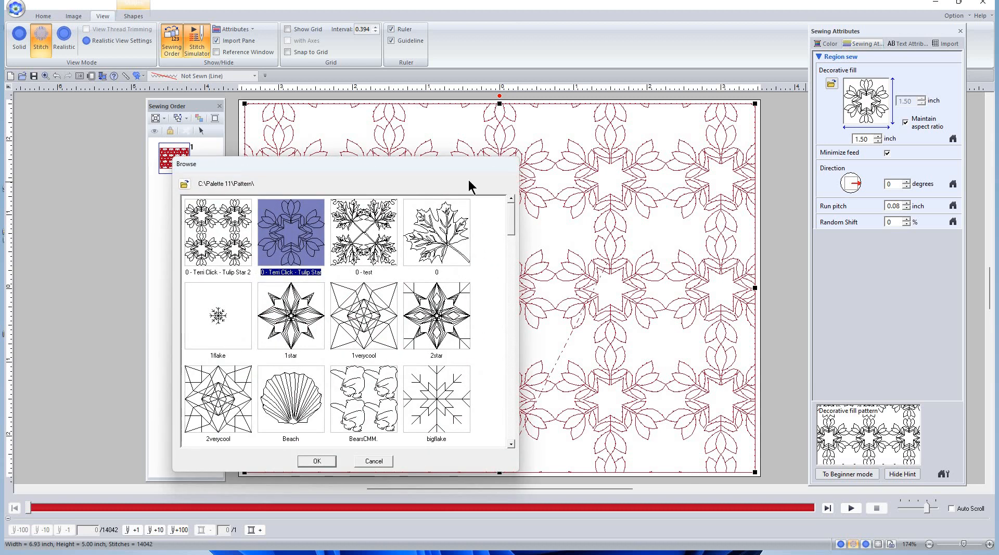
pyautogui.click(216, 226)
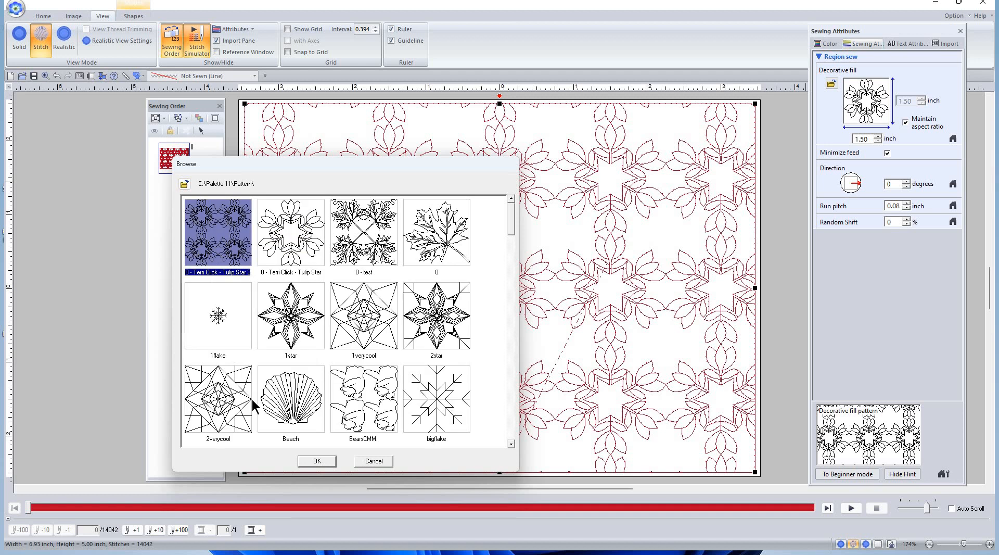
pyautogui.click(316, 461)
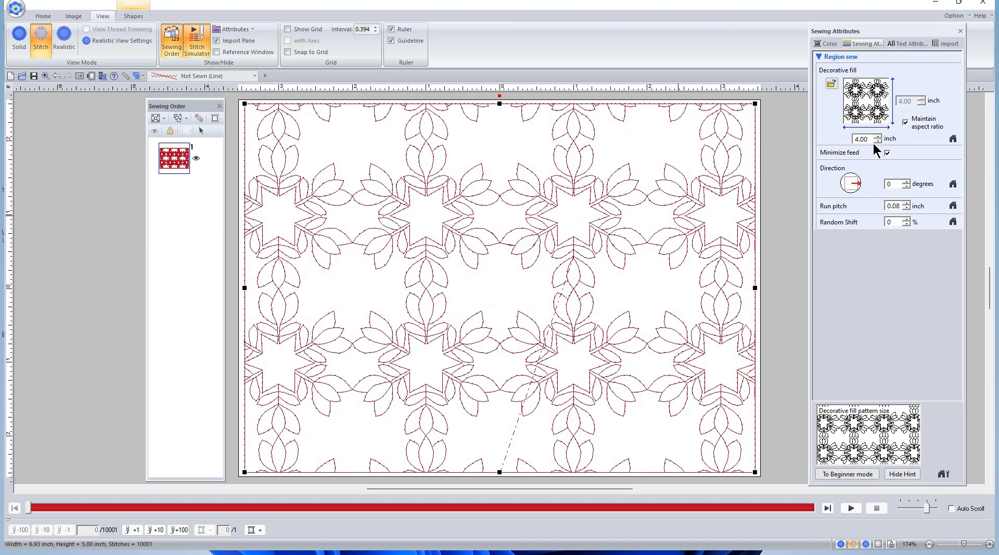
pyautogui.moveTo(869, 138); pyautogui.dragTo(757, 123)
pyautogui.write('3')
pyautogui.press('Return')
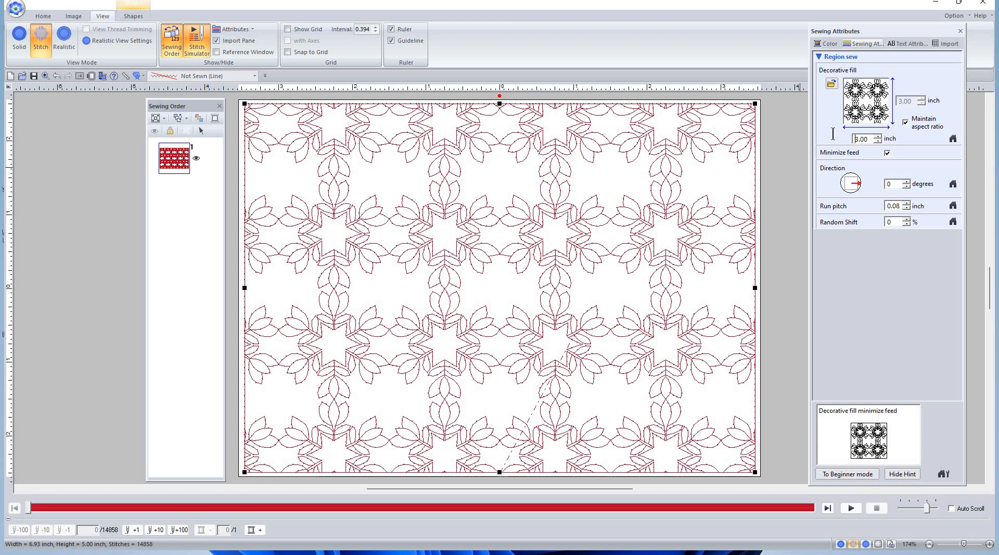
pyautogui.write('2.5')
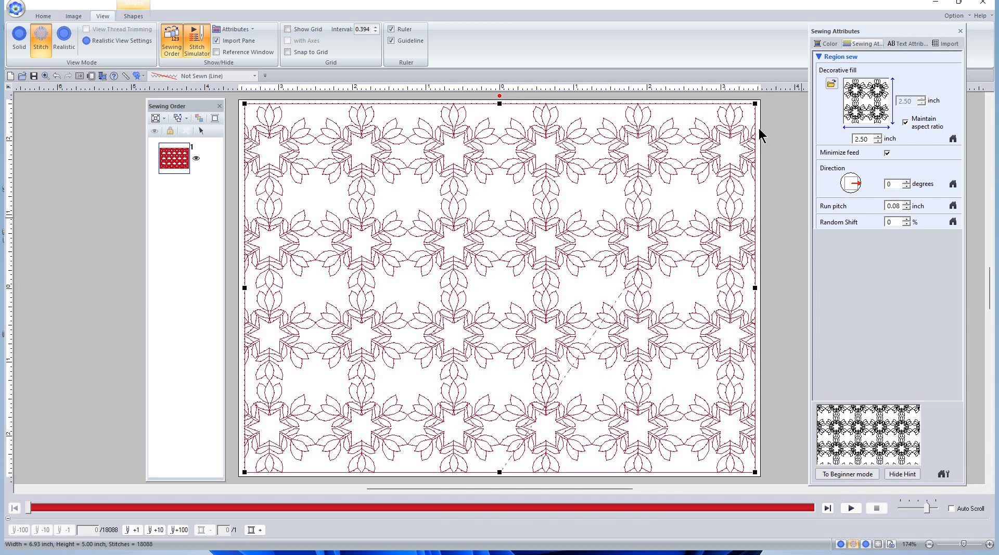
pyautogui.press('Down')
pyautogui.write('2.300')
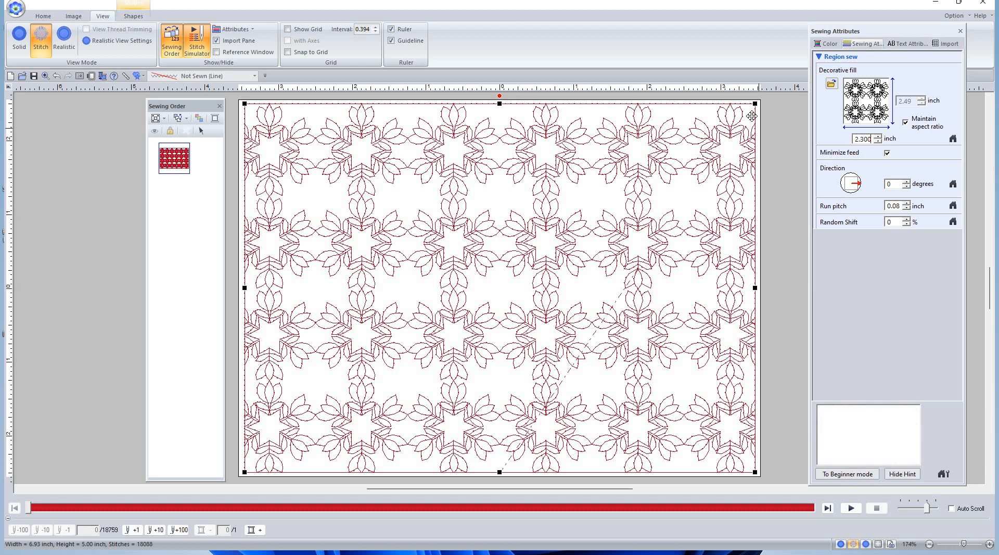
pyautogui.press('Return')
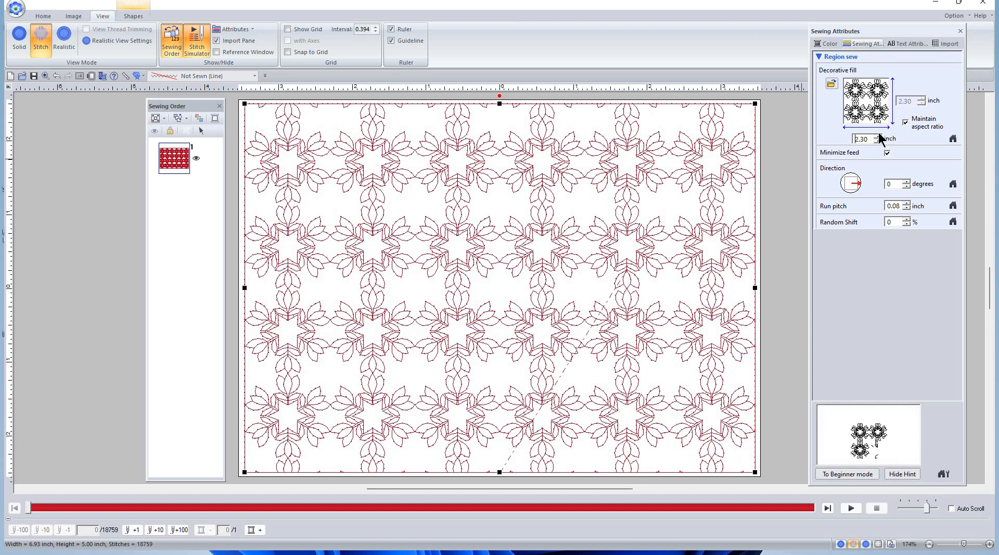
# Turn off Maintain aspect ratio and raise the fill pattern height to 2.50 inch
pyautogui.click(905, 122)
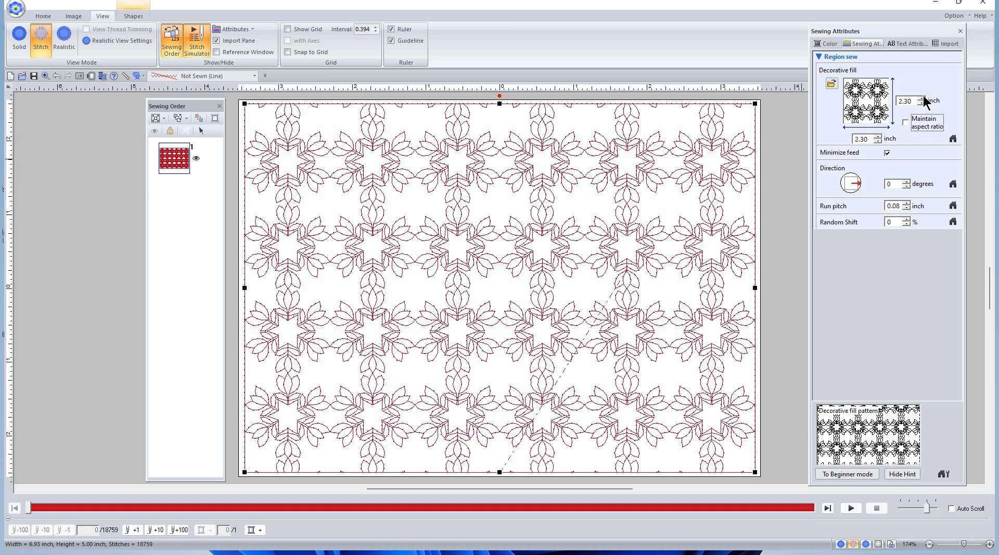
pyautogui.click(920, 97)
pyautogui.click(920, 98)
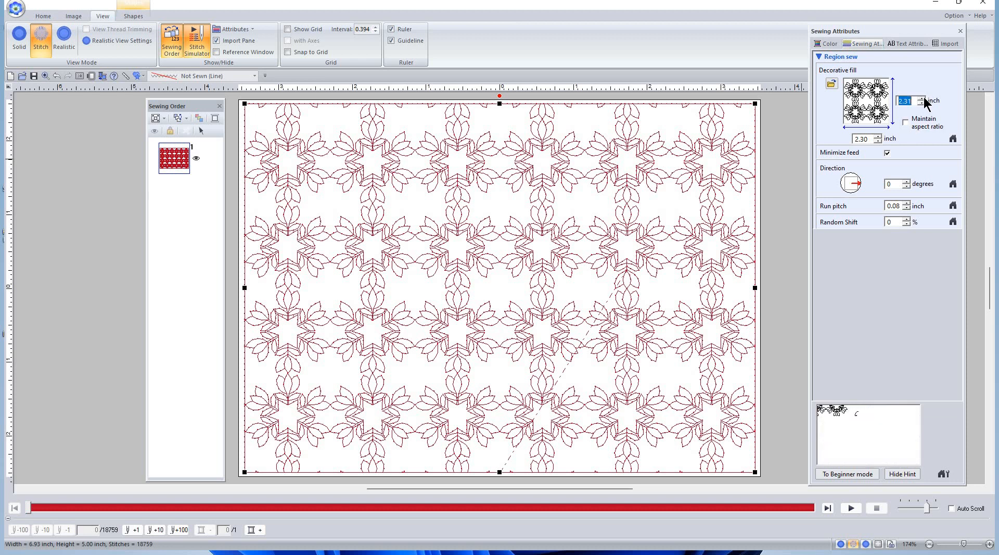
pyautogui.click(921, 98)
pyautogui.click(921, 98)
pyautogui.click(920, 98)
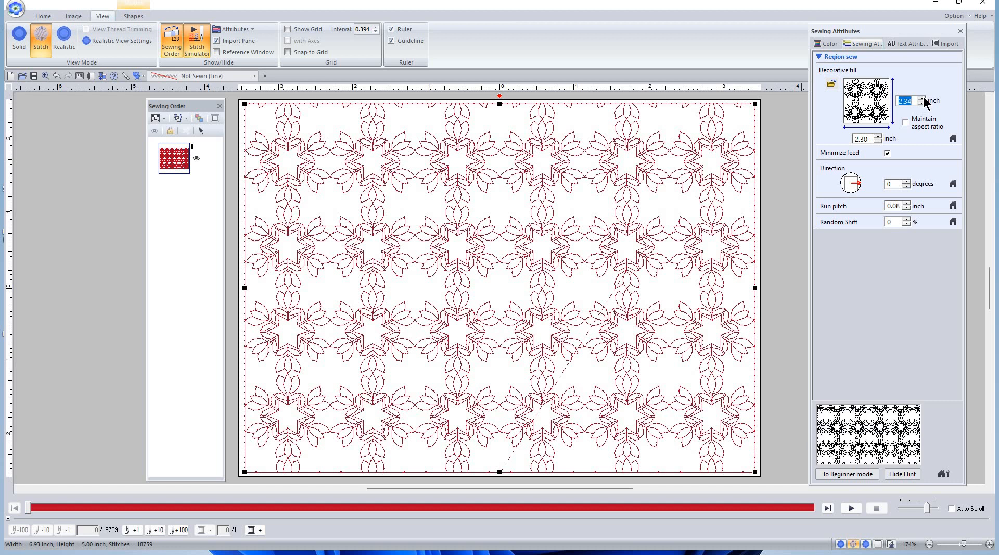
pyautogui.click(920, 98)
pyautogui.click(921, 98)
pyautogui.click(920, 98)
pyautogui.click(920, 98)
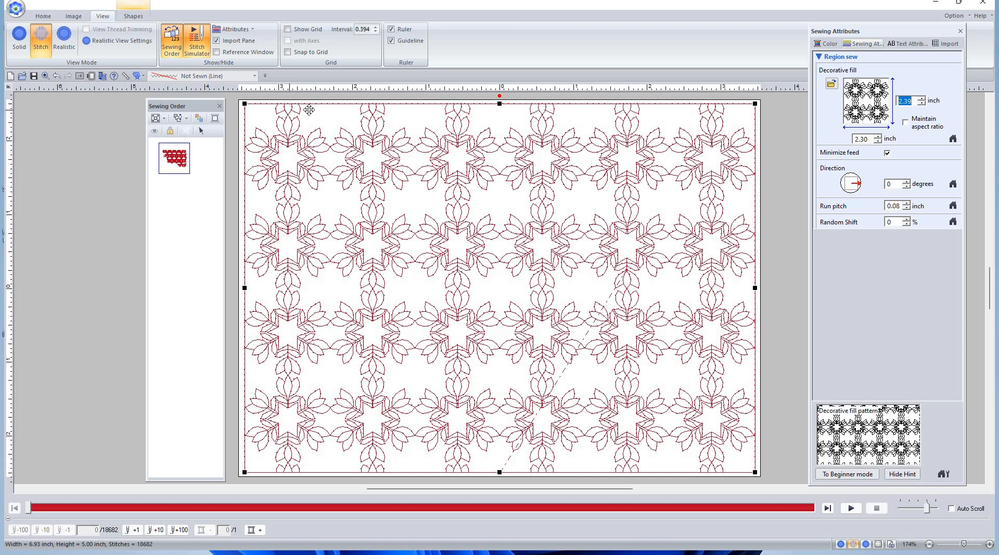
pyautogui.click(919, 98)
pyautogui.click(920, 97)
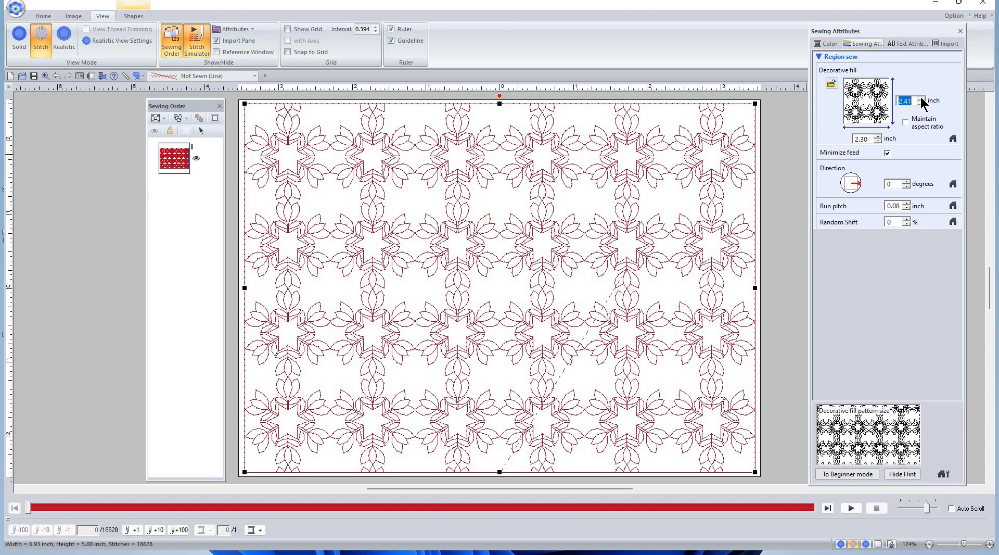
pyautogui.click(920, 98)
pyautogui.click(920, 98)
pyautogui.click(919, 97)
pyautogui.click(919, 98)
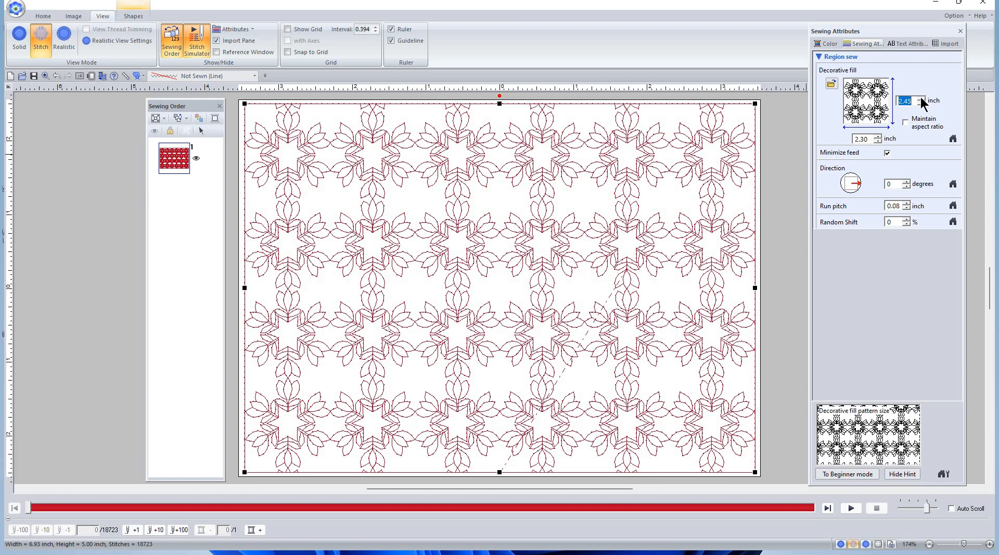
pyautogui.click(920, 98)
pyautogui.click(920, 97)
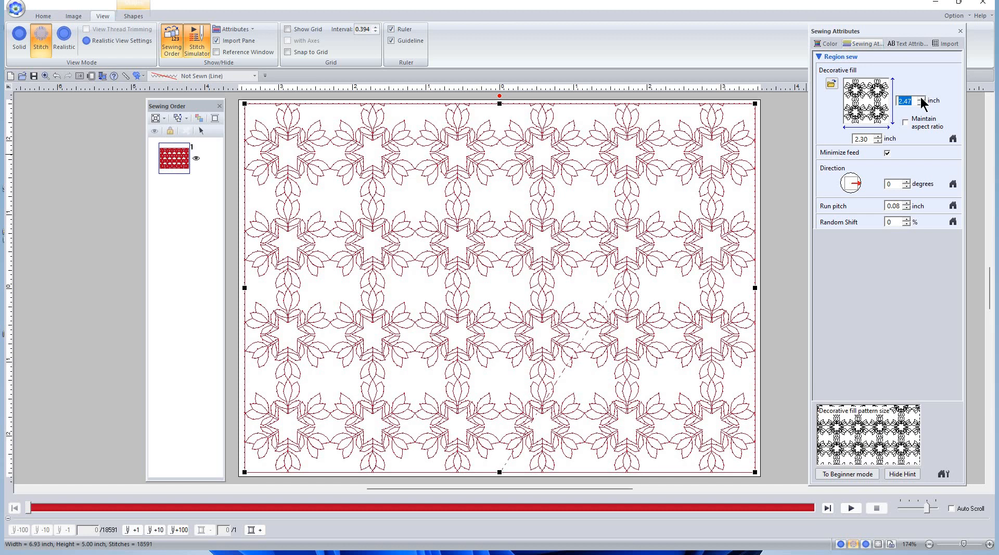
pyautogui.click(920, 98)
pyautogui.click(920, 98)
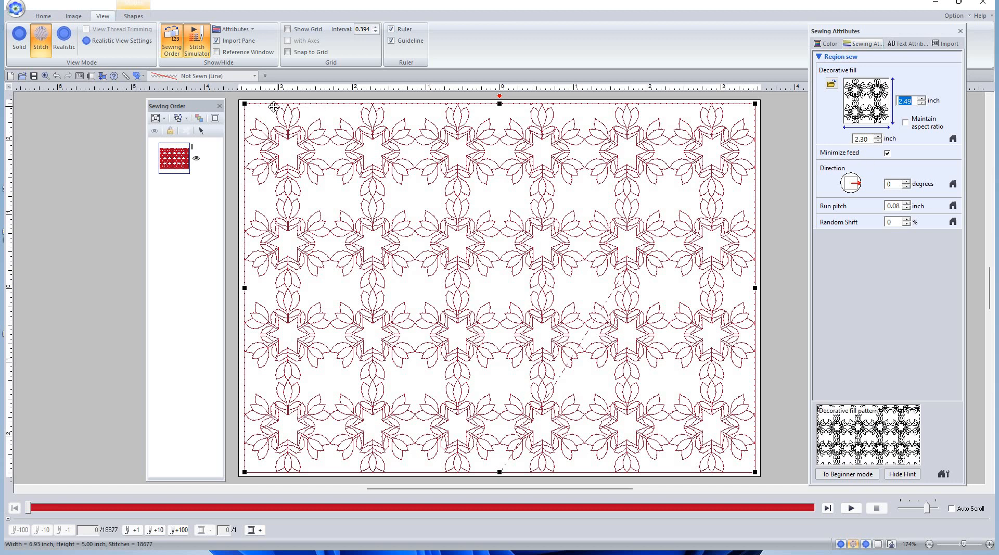
pyautogui.click(922, 99)
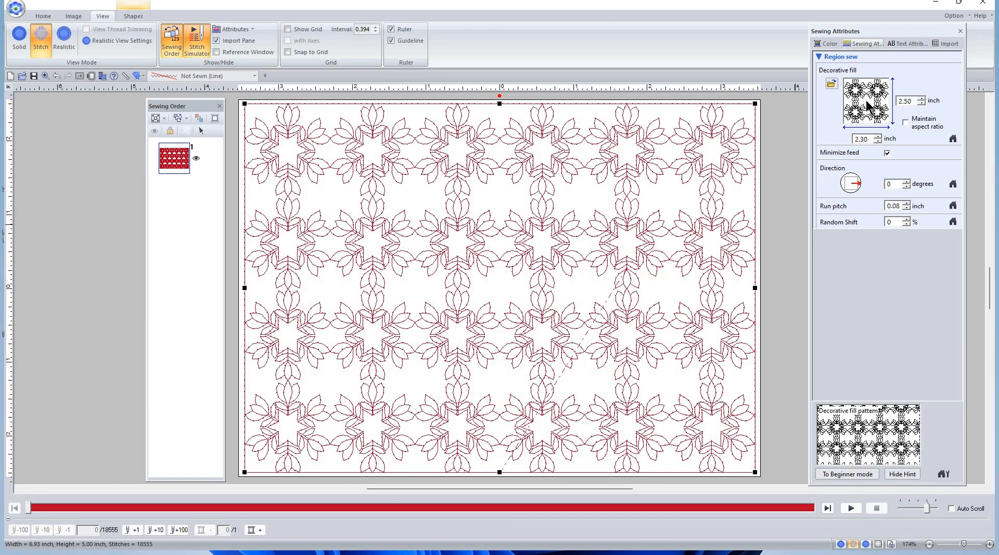
pyautogui.moveTo(861, 152)
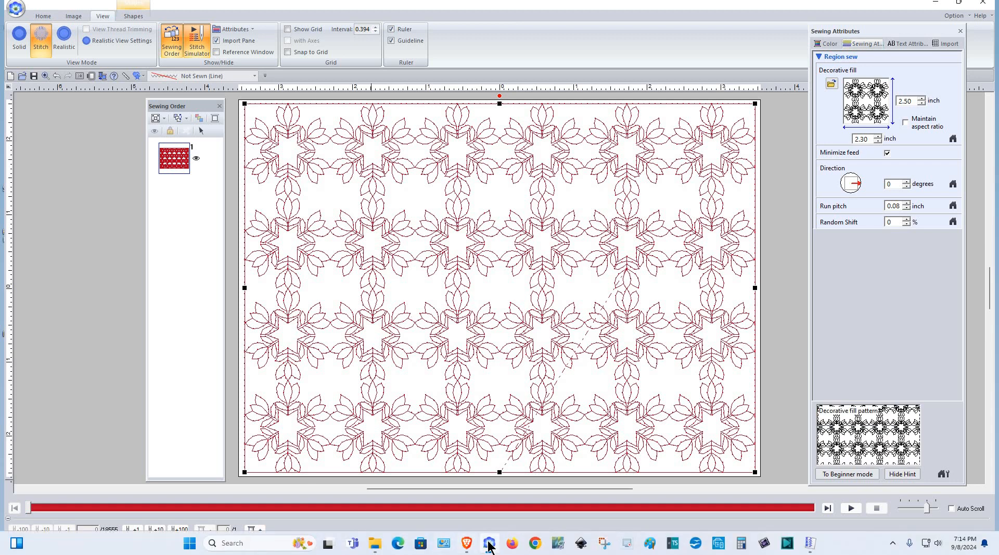
# Launch a second Palette Ver.11 window from the taskbar icon's menu
pyautogui.click(488, 542)
pyautogui.rightClick(489, 543)
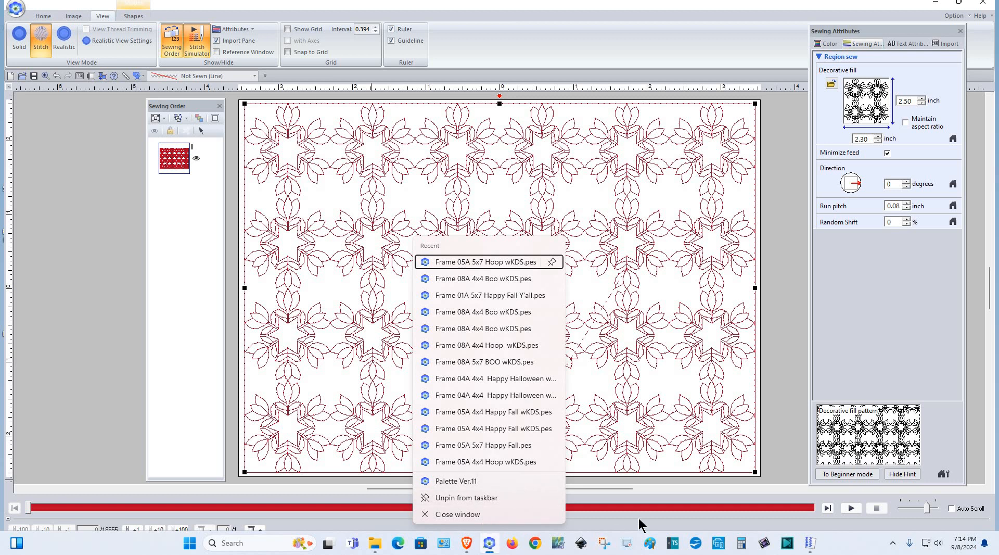
pyautogui.click(489, 546)
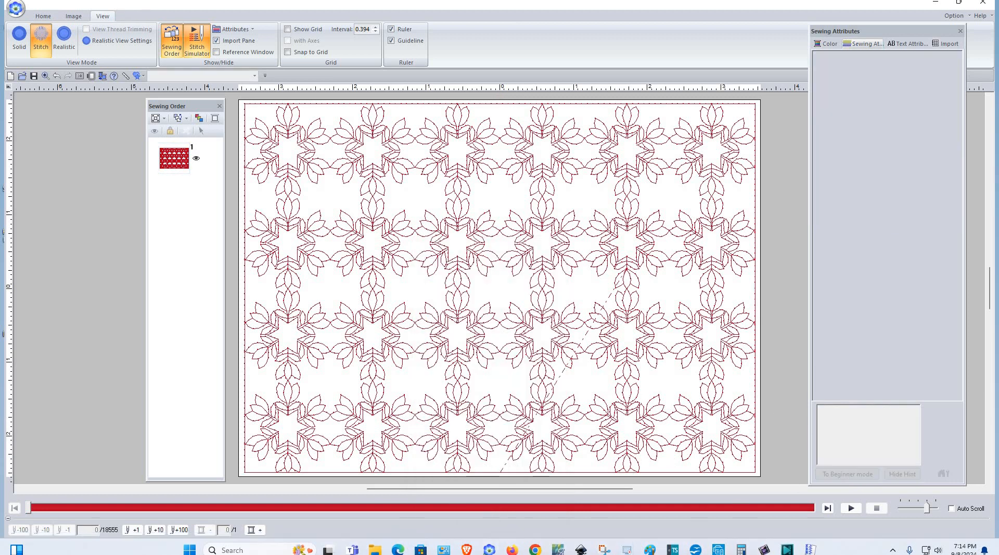
pyautogui.moveTo(489, 545)
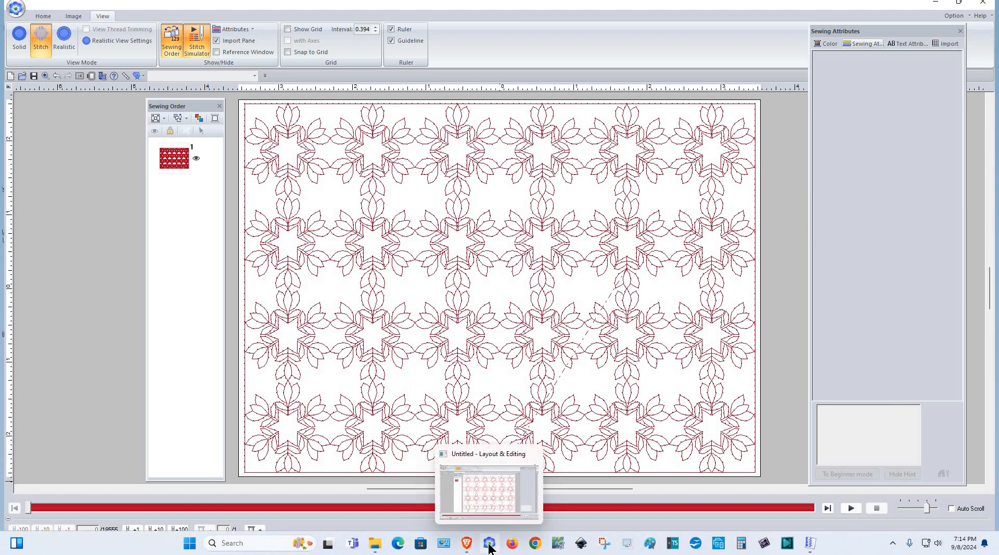
pyautogui.click(489, 544)
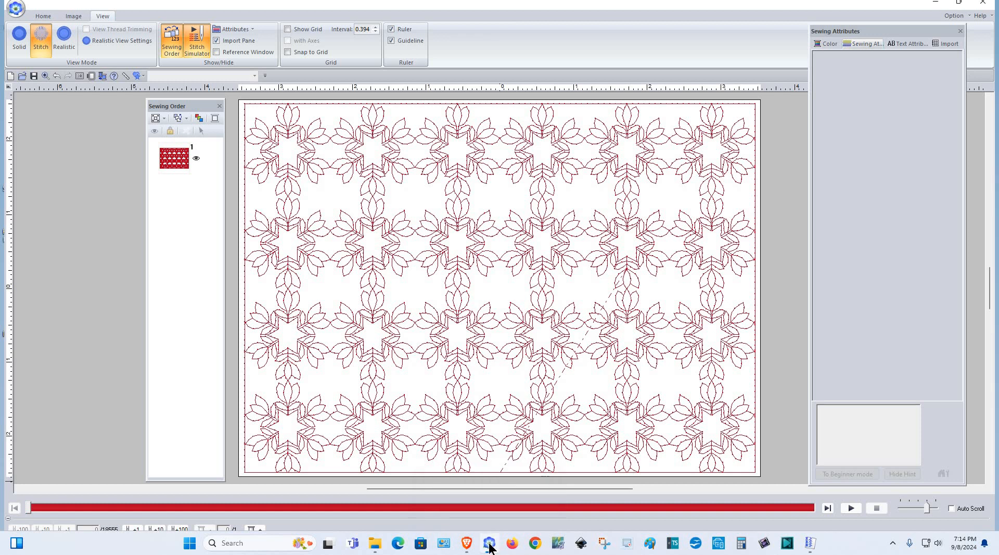
pyautogui.rightClick(487, 539)
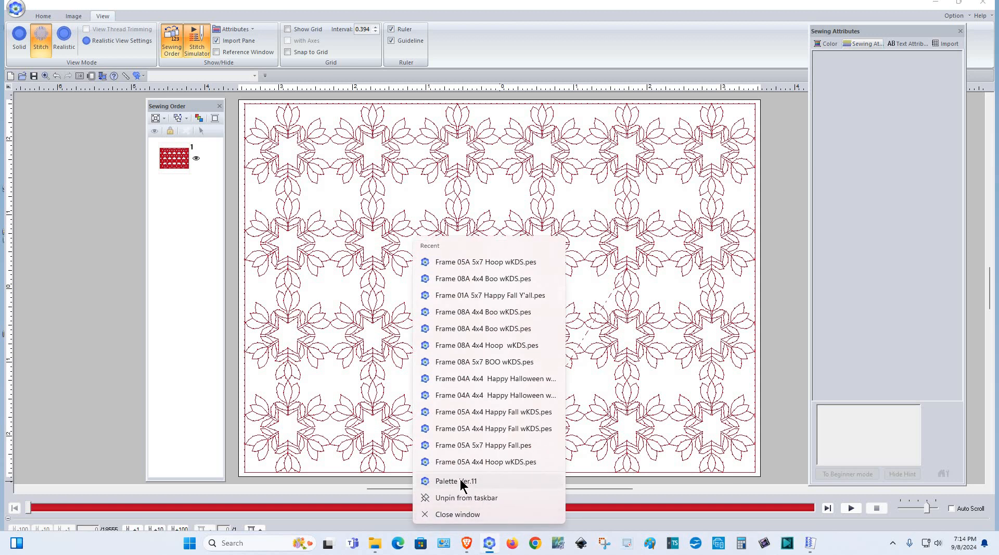
pyautogui.click(455, 481)
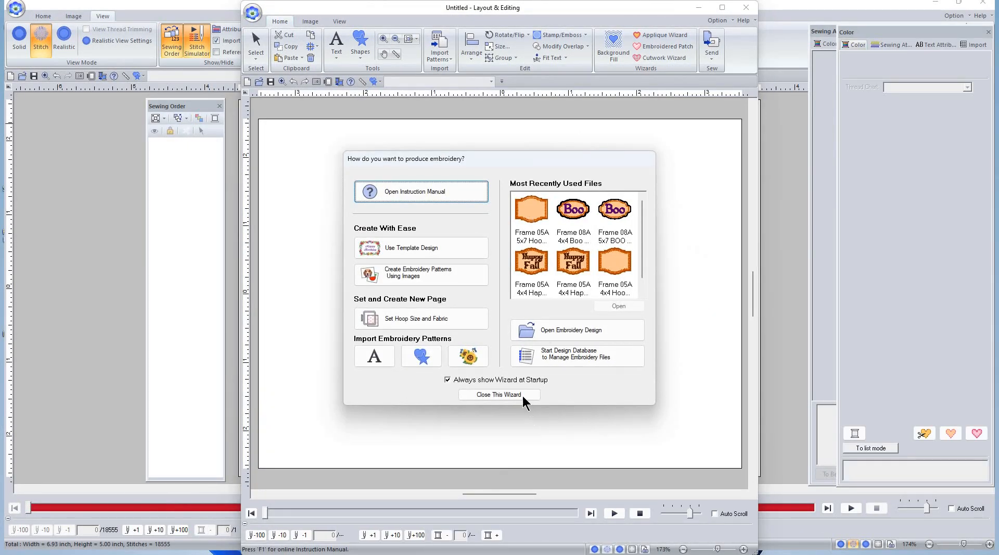
# Close the new window's startup wizard and maximize the blank Layout & Editing window
pyautogui.click(76, 219)
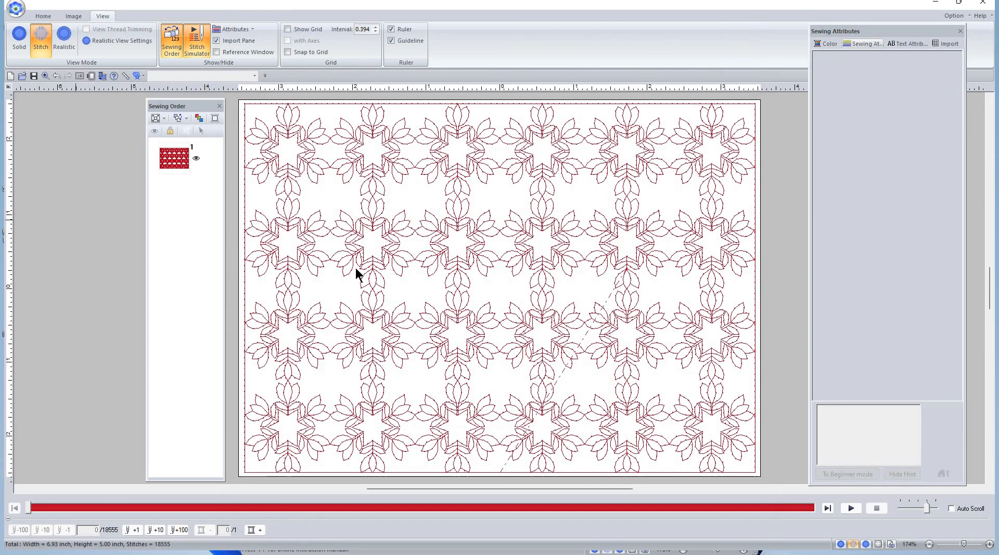
pyautogui.hotkey('alt', 'Tab')
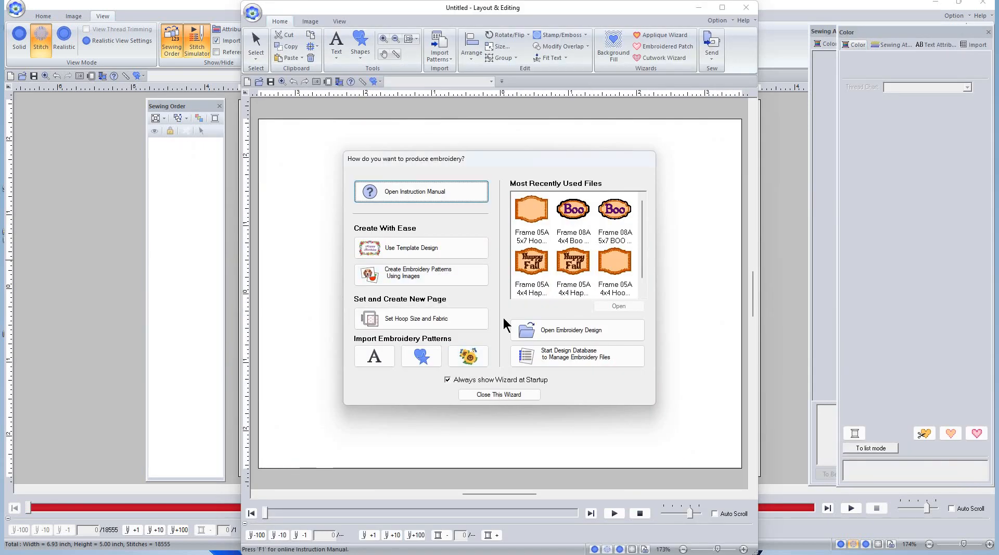
pyautogui.click(499, 395)
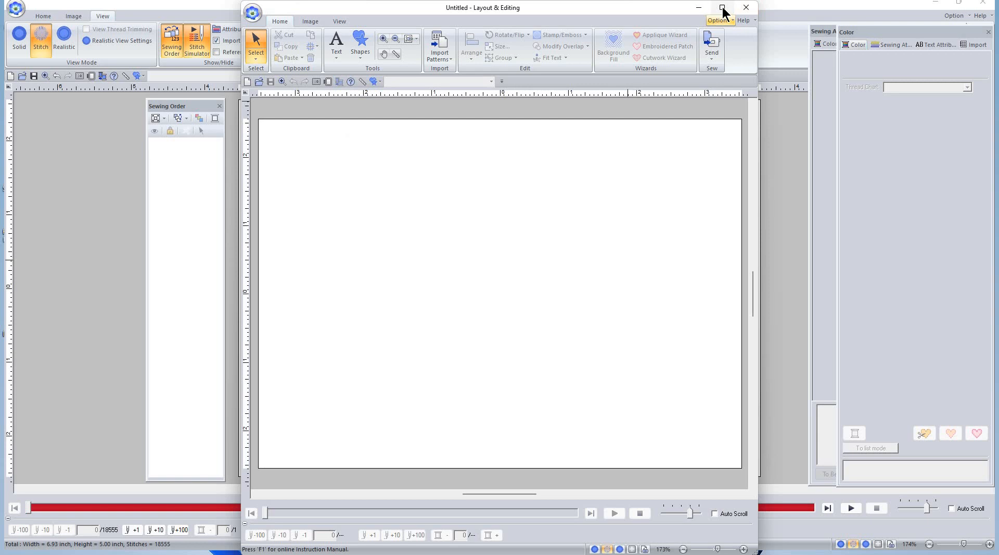
pyautogui.click(723, 10)
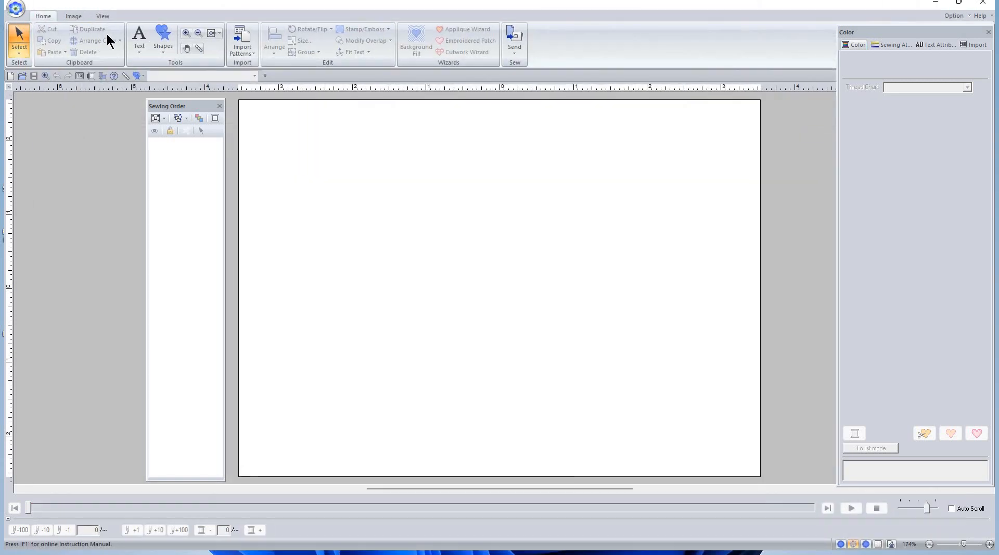
# Draw a 6.97 × 5.02 inch rectangle with a Not Sewn outline and Decorative Fill Stitch interior
pyautogui.click(162, 43)
pyautogui.click(166, 86)
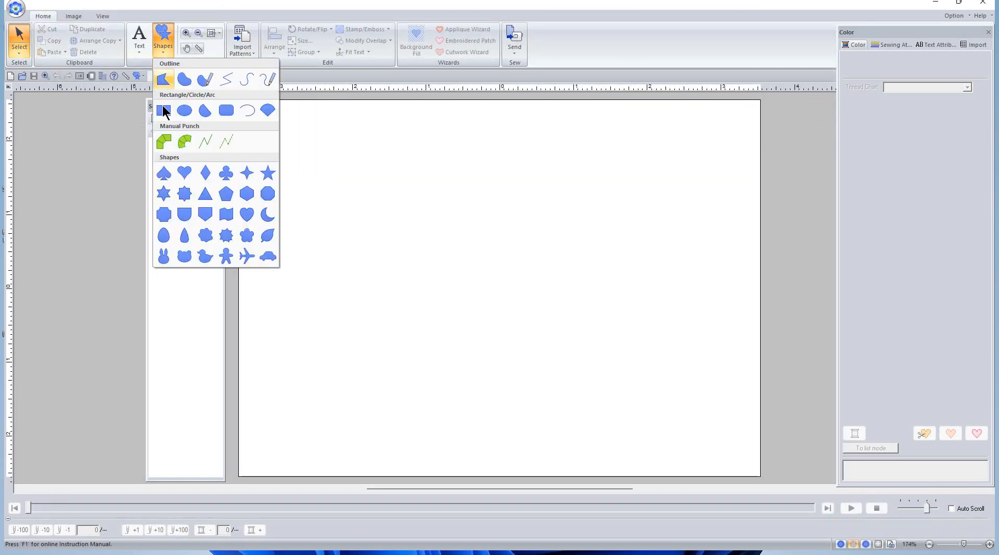
pyautogui.click(220, 85)
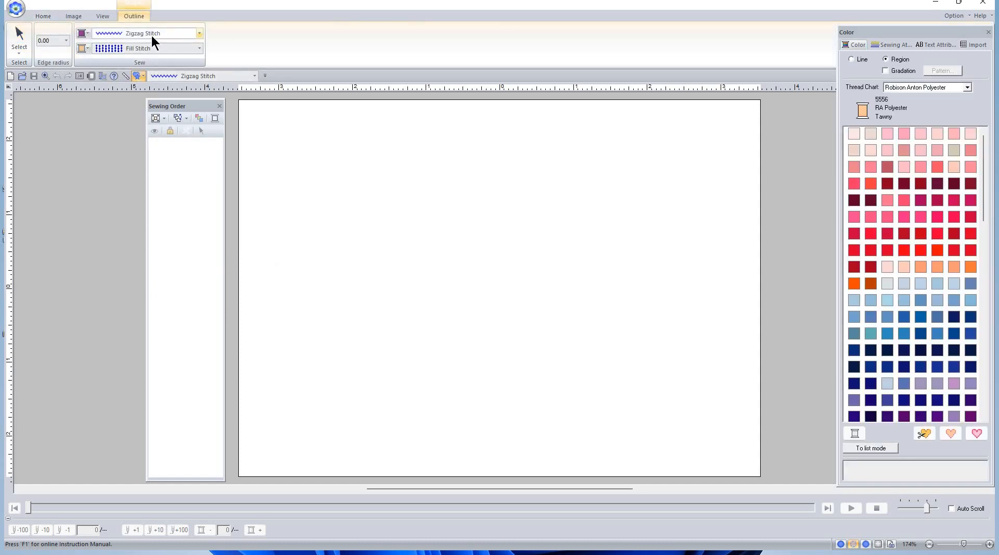
pyautogui.click(151, 34)
pyautogui.click(144, 46)
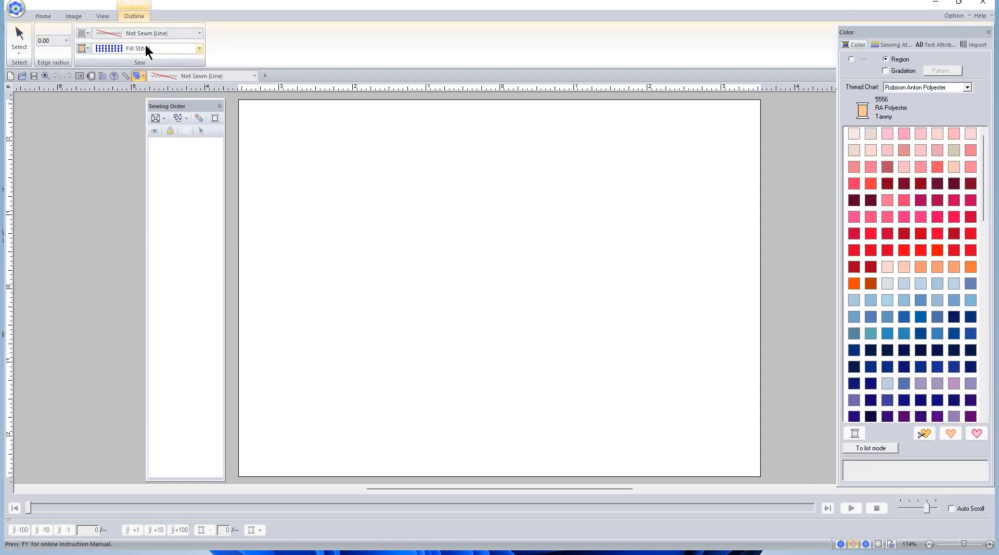
pyautogui.click(143, 48)
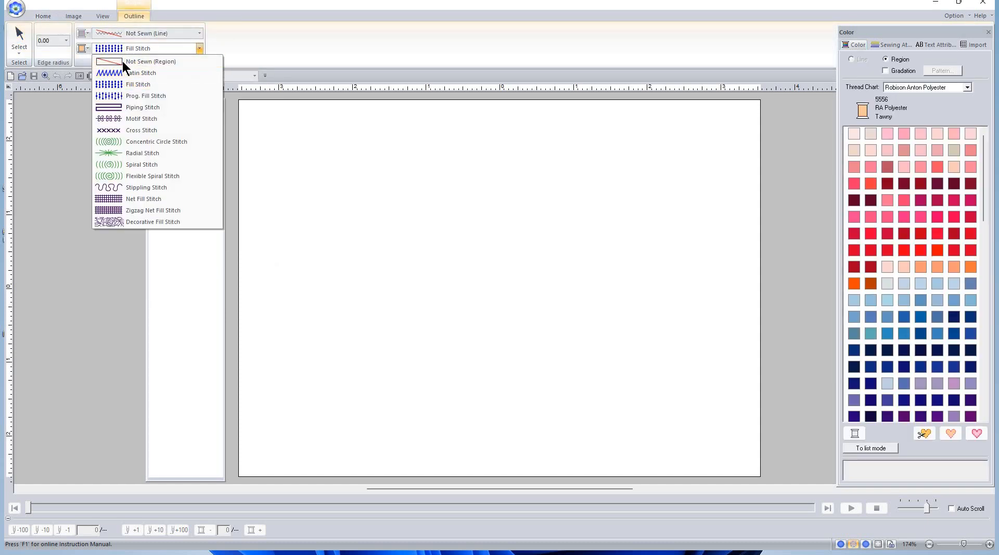
pyautogui.click(159, 221)
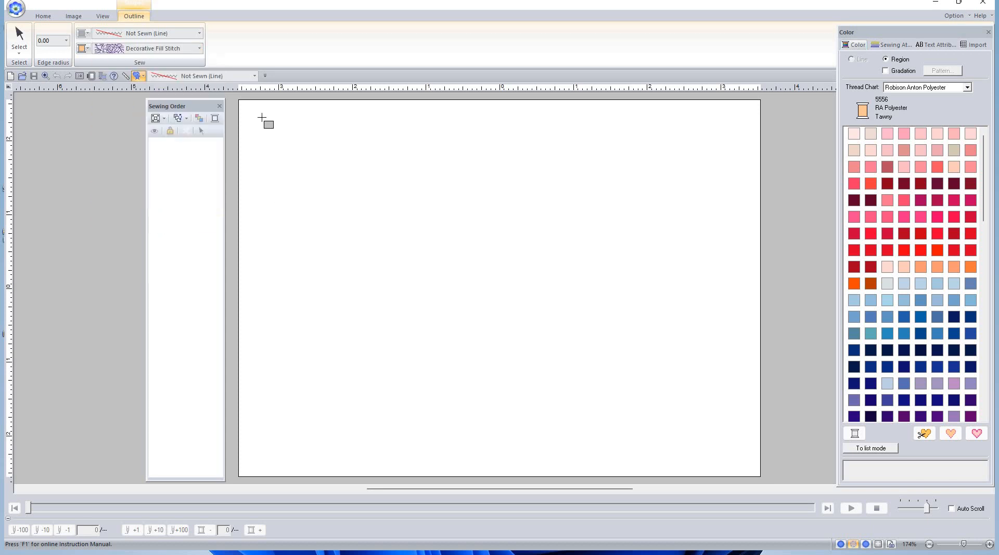
pyautogui.moveTo(243, 104); pyautogui.dragTo(750, 468)
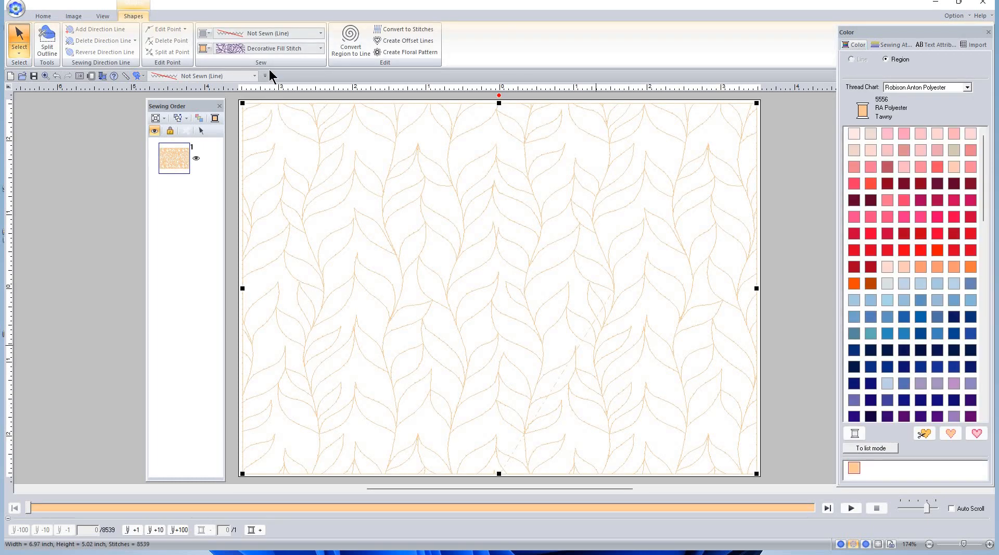
# Choose the Tulip Star pattern as the rectangle's decorative fill in Sewing Attributes
pyautogui.click(898, 45)
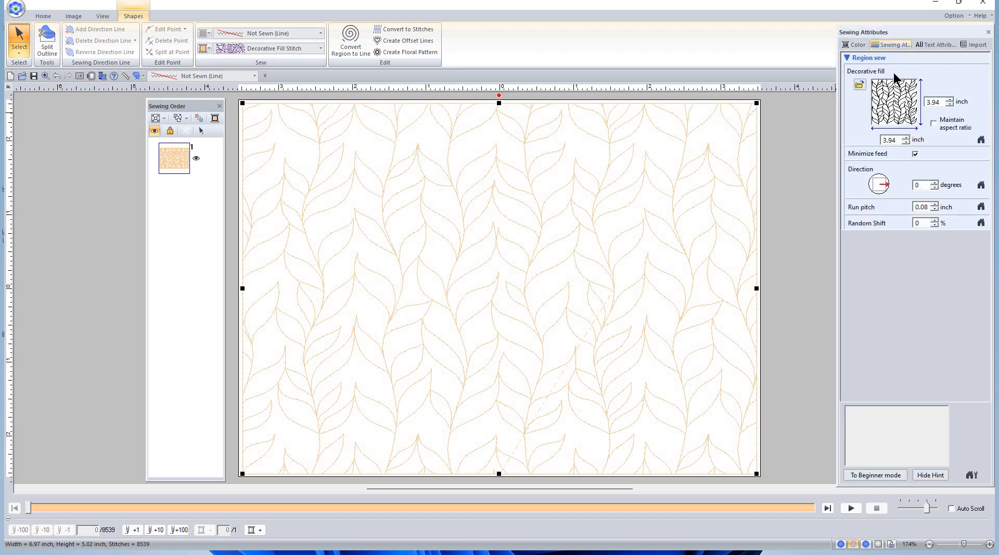
pyautogui.click(894, 104)
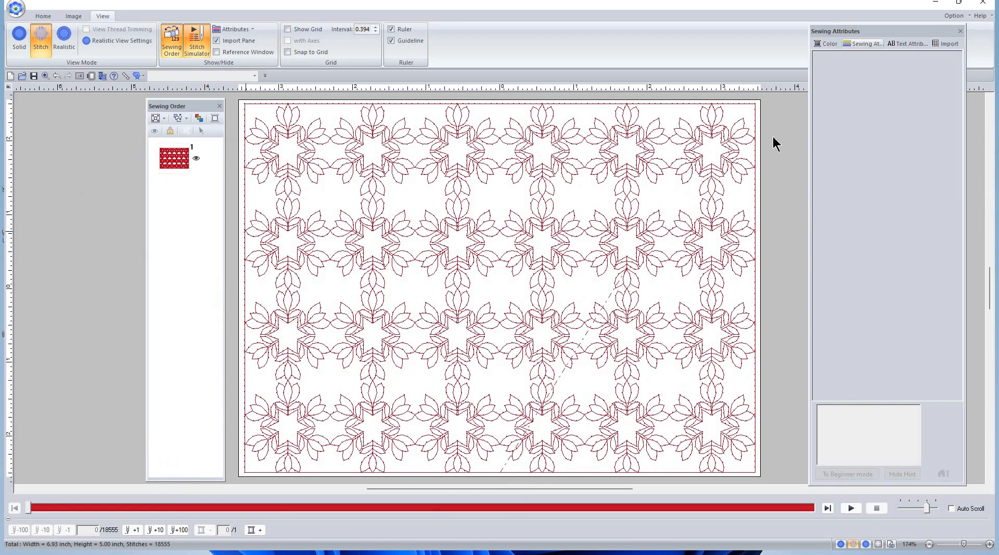
pyautogui.hotkey('ctrl', 'a')
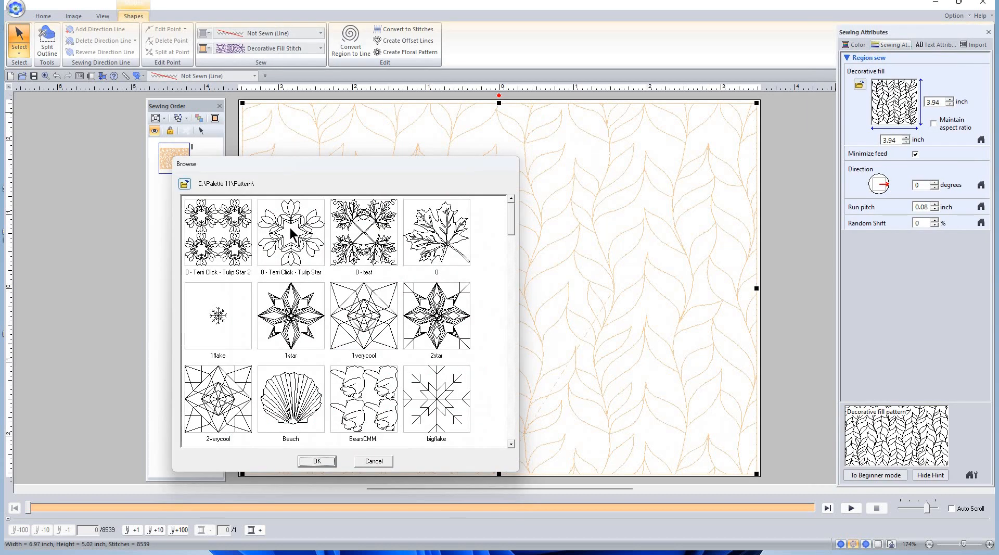
pyautogui.click(290, 238)
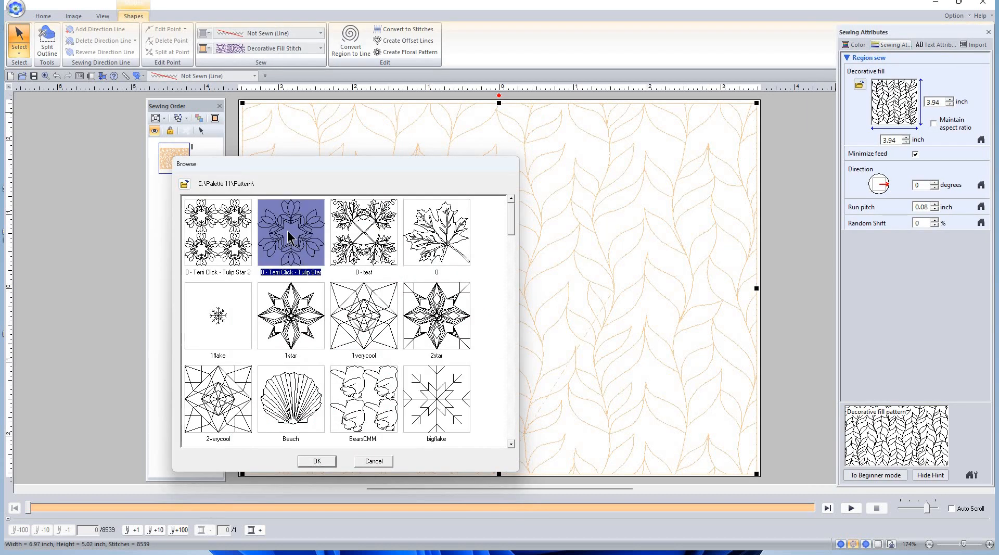
pyautogui.click(317, 460)
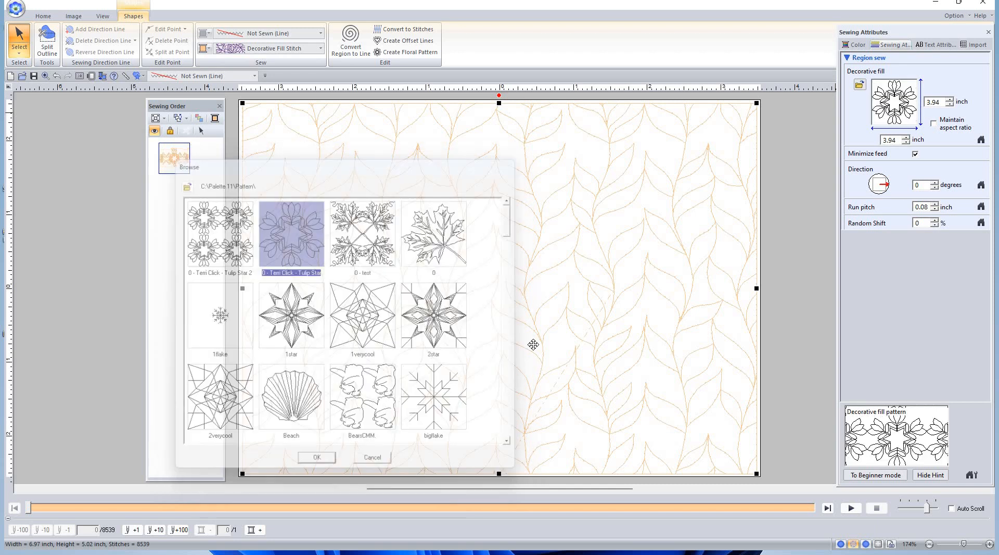
# Set the fill pattern size to 2.30 inch with Maintain aspect ratio, in Hollyhock Red
pyautogui.click(879, 141)
pyautogui.write('2.30')
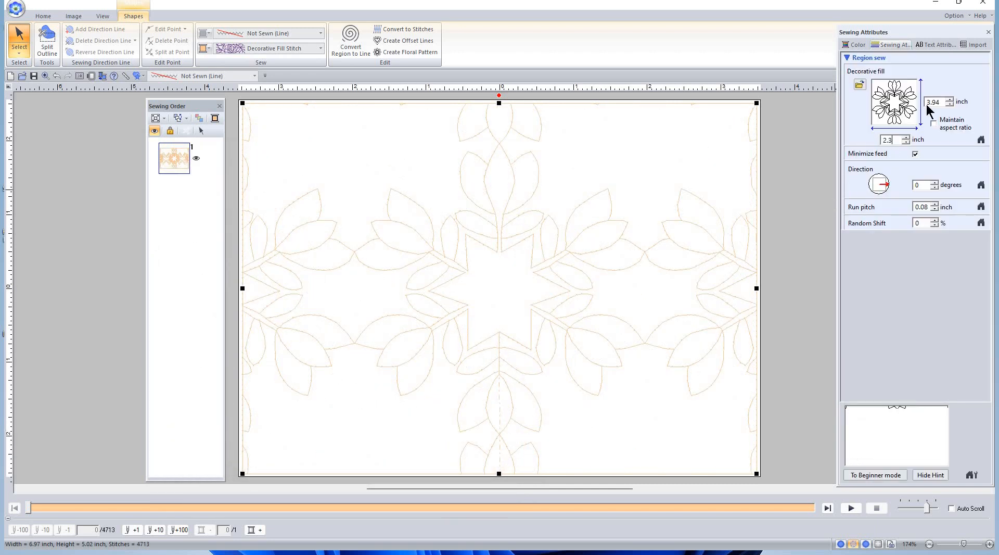
pyautogui.click(934, 124)
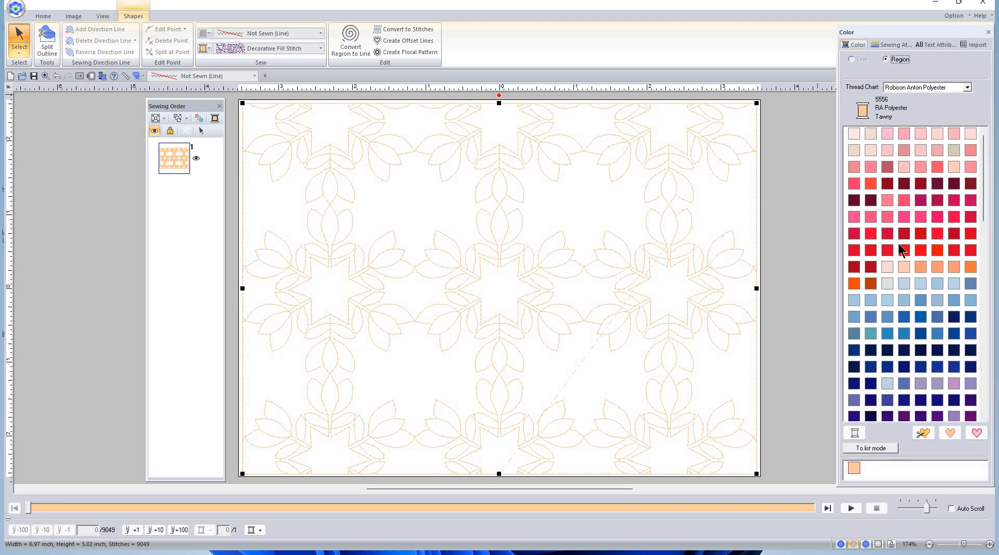
pyautogui.click(903, 233)
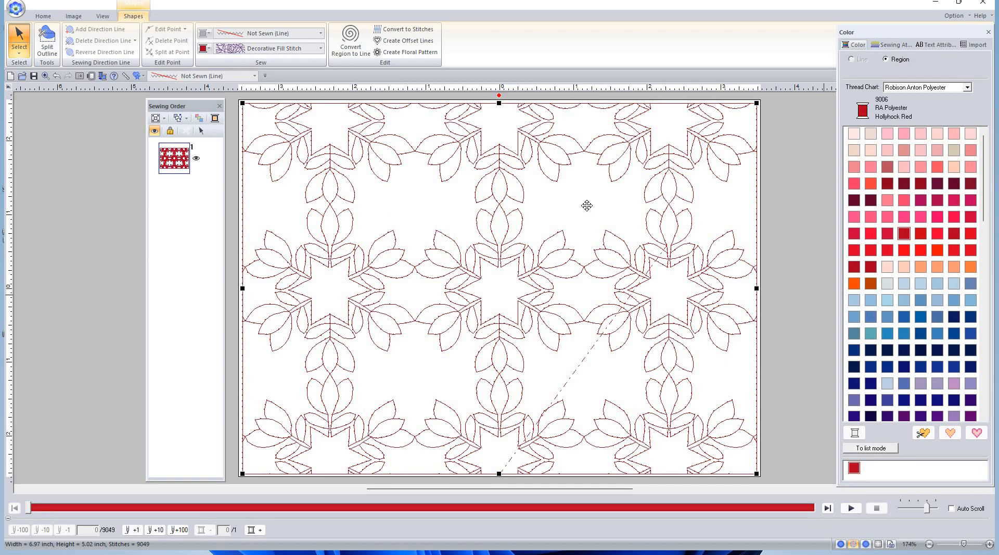
# Reopen and cancel the pattern browser, then lower the Tulip Star size toward 2.05 inch
pyautogui.click(894, 45)
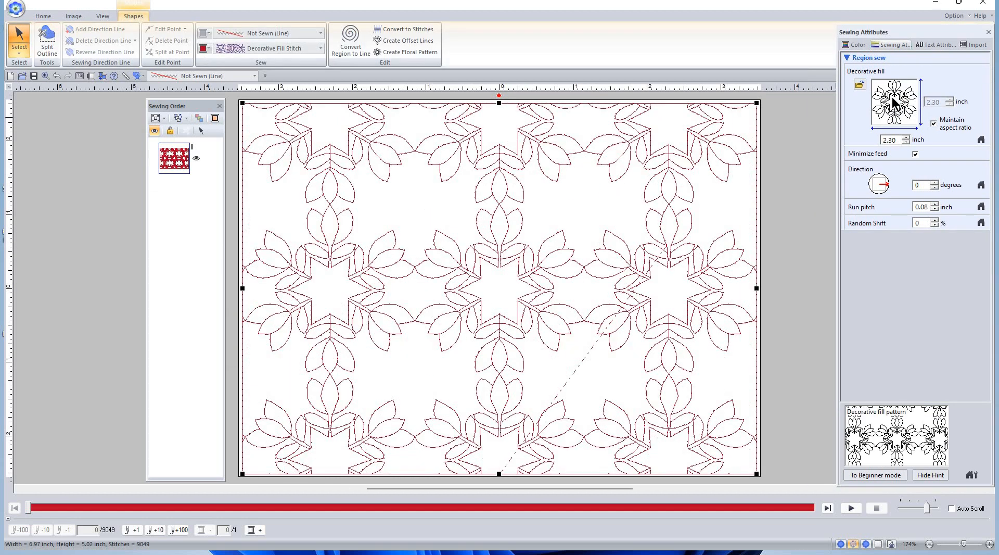
pyautogui.click(893, 108)
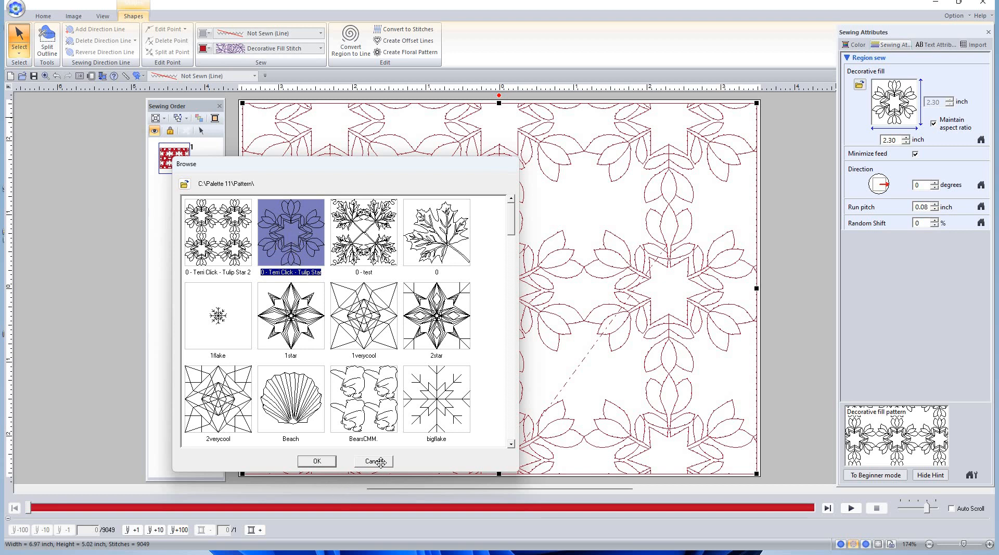
pyautogui.click(316, 461)
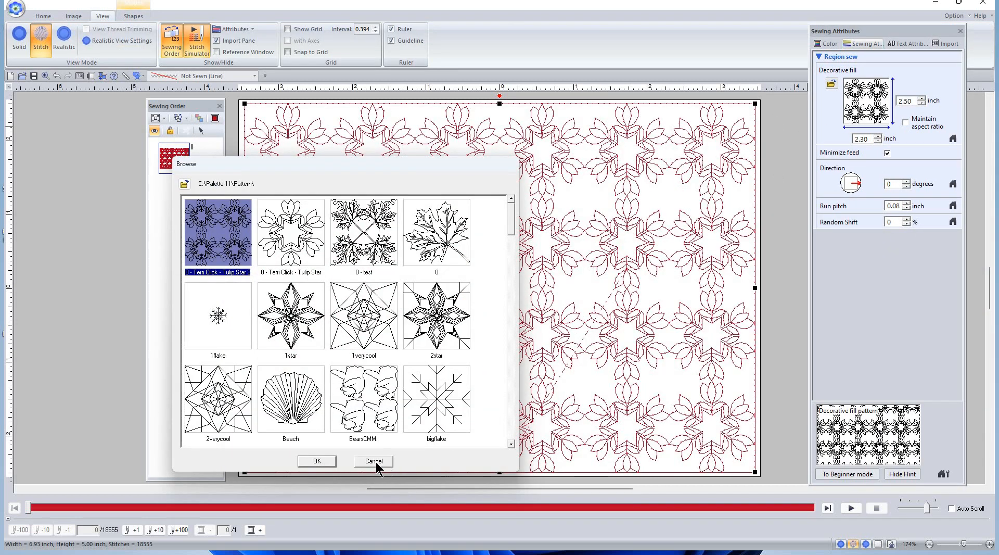
pyautogui.click(375, 462)
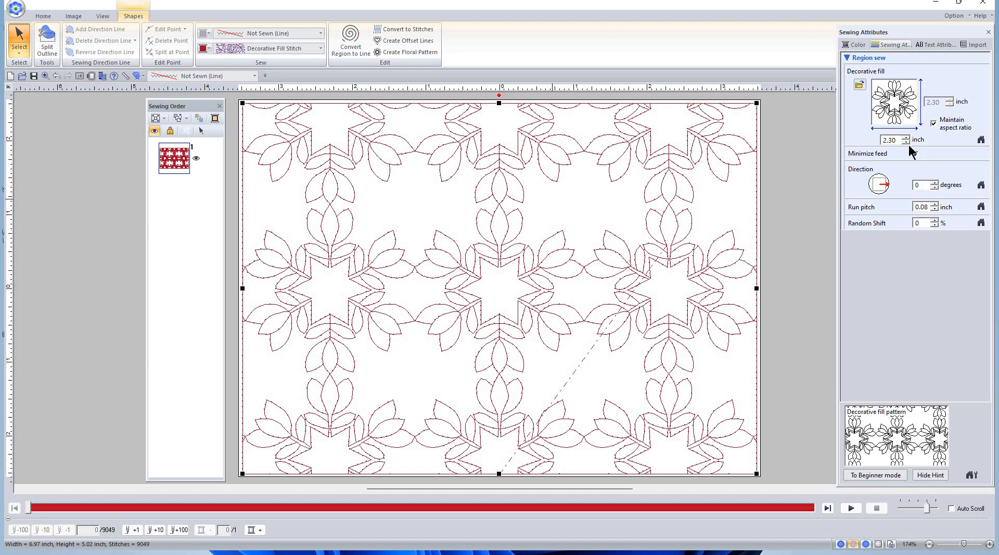
pyautogui.click(907, 143)
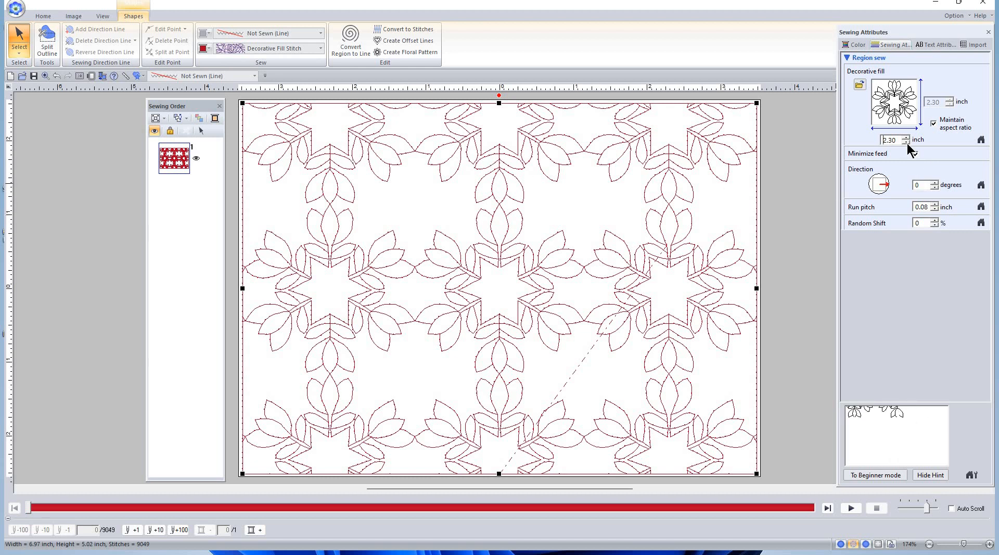
pyautogui.click(906, 142)
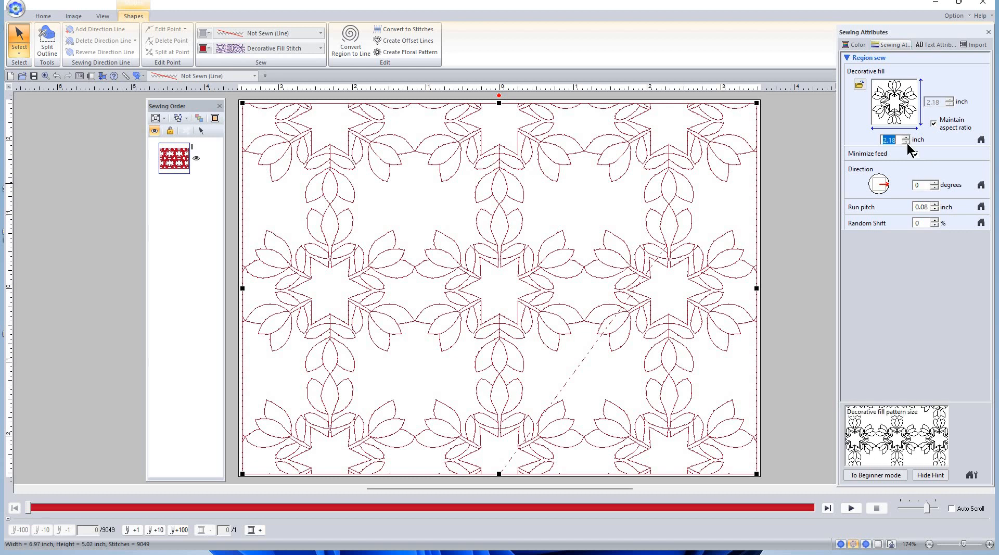
pyautogui.click(907, 143)
# Spin the fill size down to 2.00, then enter 1.8 inch
pyautogui.click(907, 142)
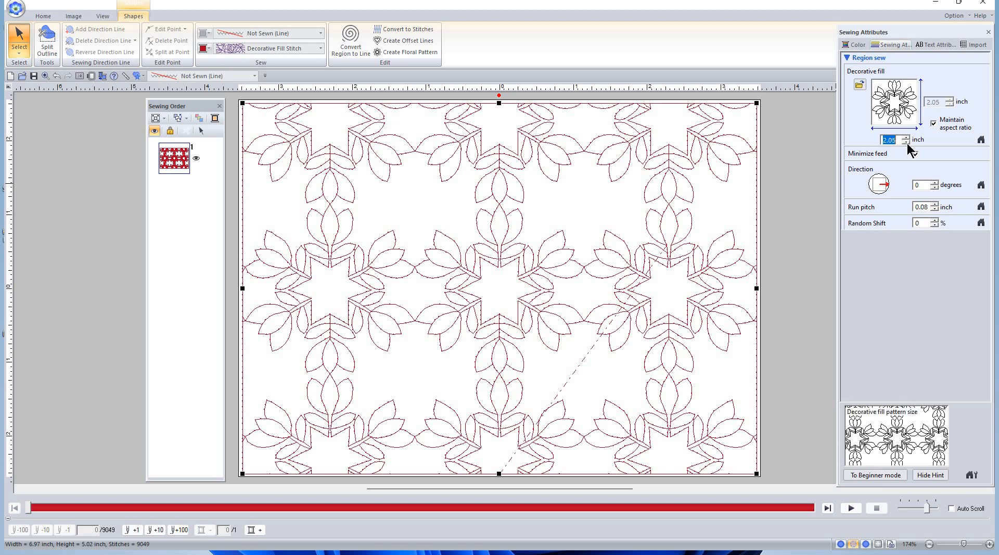
pyautogui.click(907, 143)
pyautogui.click(907, 142)
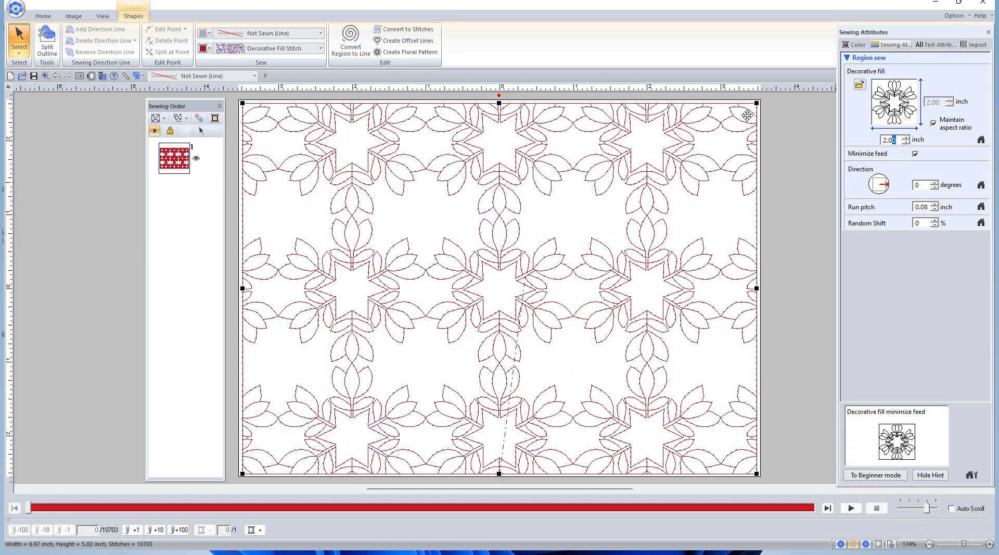
pyautogui.write('1.8')
pyautogui.press('Return')
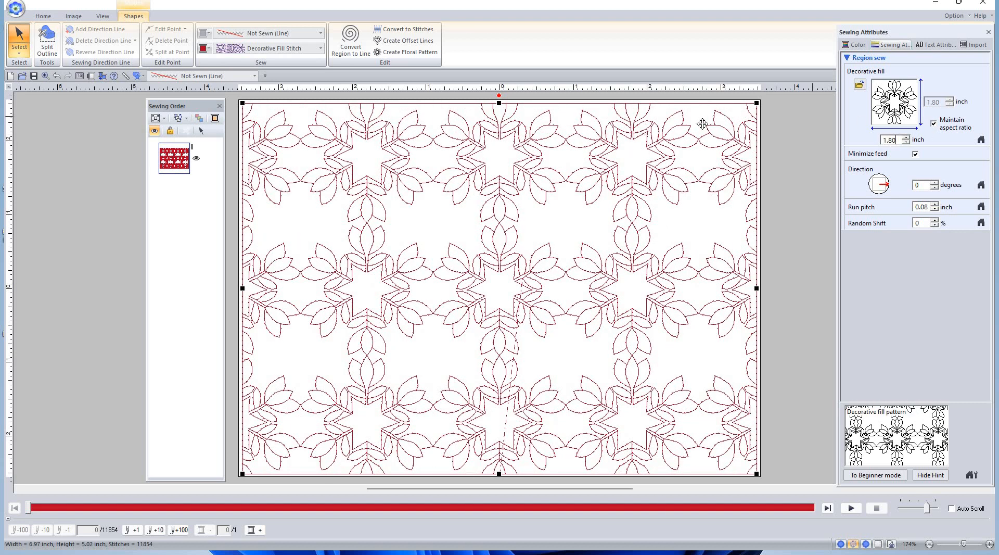
# Enter 1.75, then 1.70, and nudge the fill size down to 1.68 inch
pyautogui.hotkey('ctrl', 'a')
pyautogui.write('1.75')
pyautogui.press('Return')
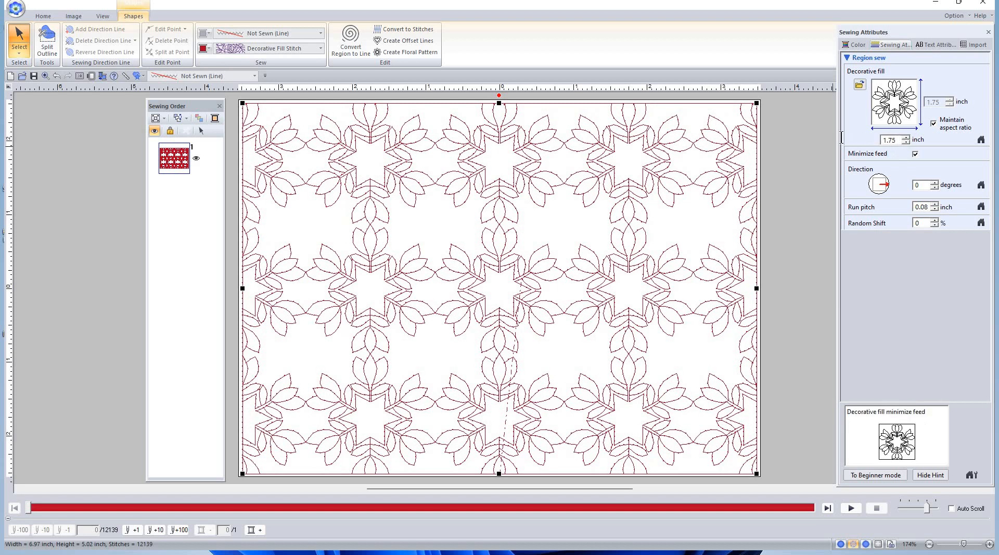
pyautogui.write('1.70')
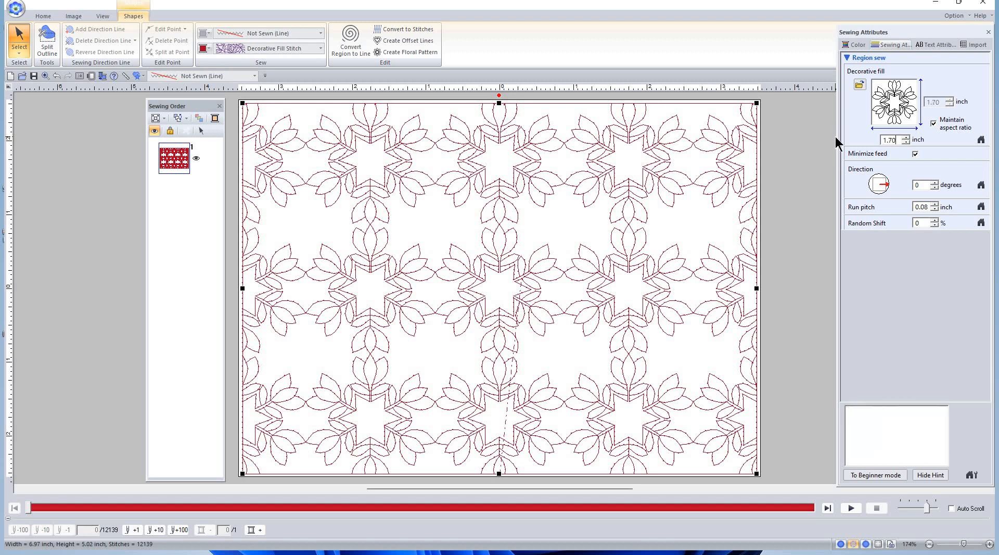
pyautogui.press('Return')
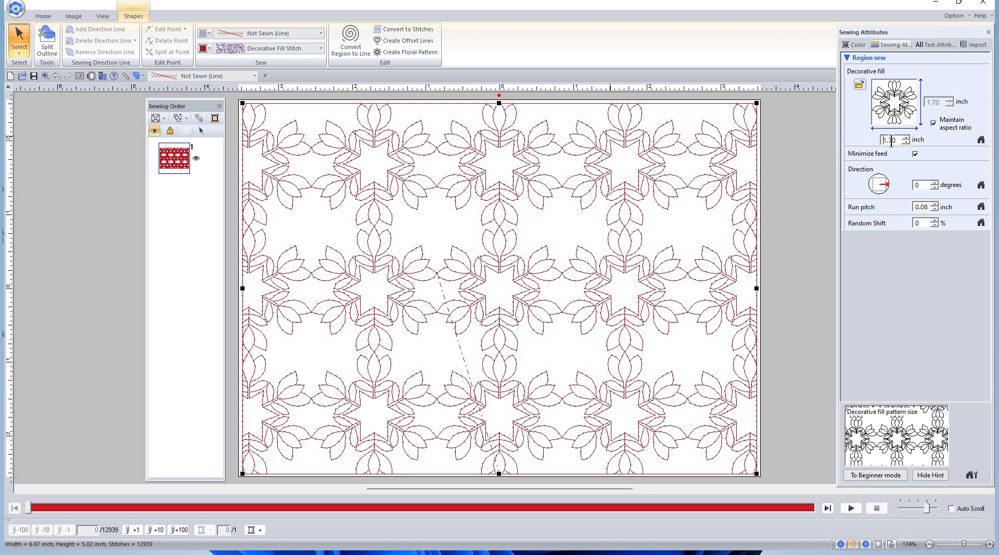
pyautogui.click(906, 142)
pyautogui.click(905, 142)
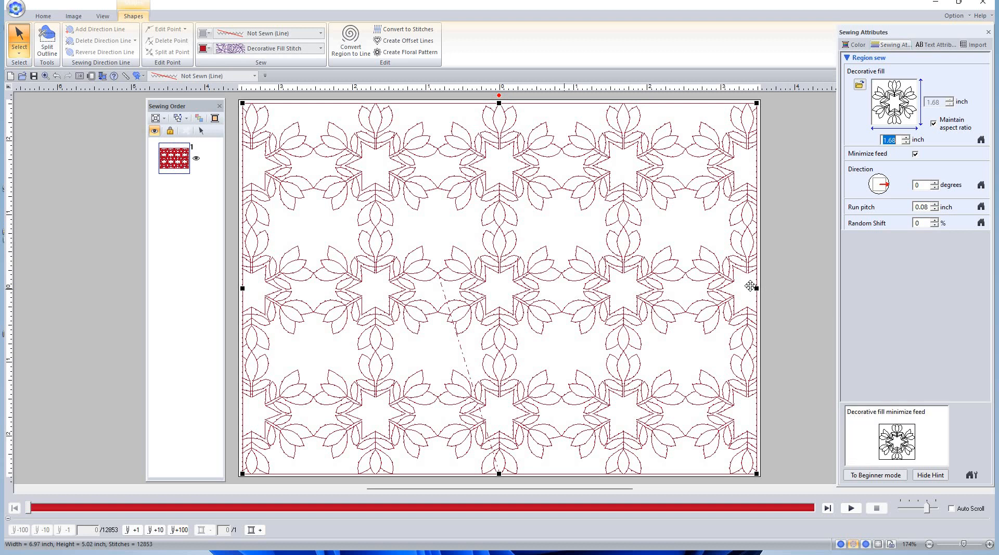
# Unlock the aspect ratio and raise the second fill dimension to 1.75 inch
pyautogui.click(934, 124)
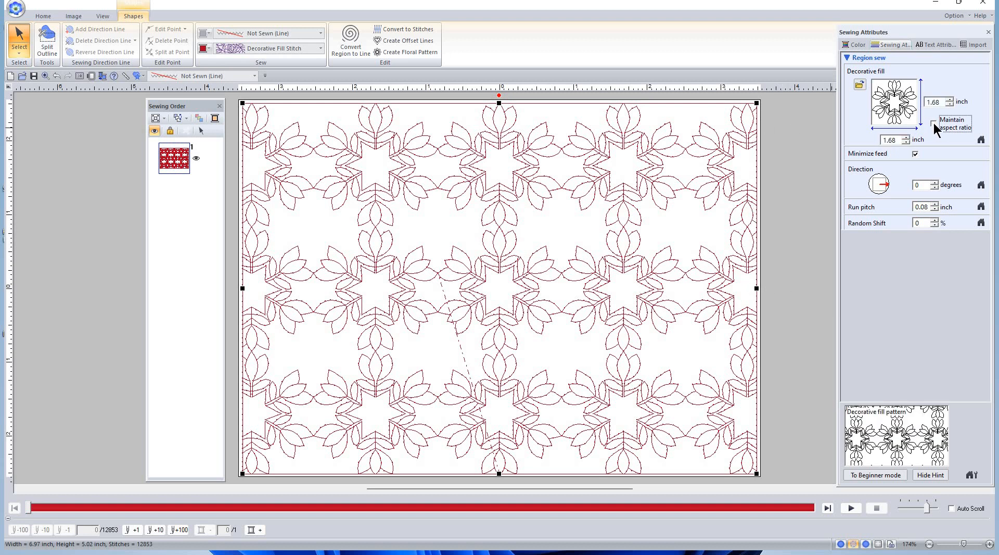
pyautogui.click(906, 137)
pyautogui.click(906, 137)
pyautogui.click(905, 138)
pyautogui.click(905, 138)
pyautogui.click(905, 138)
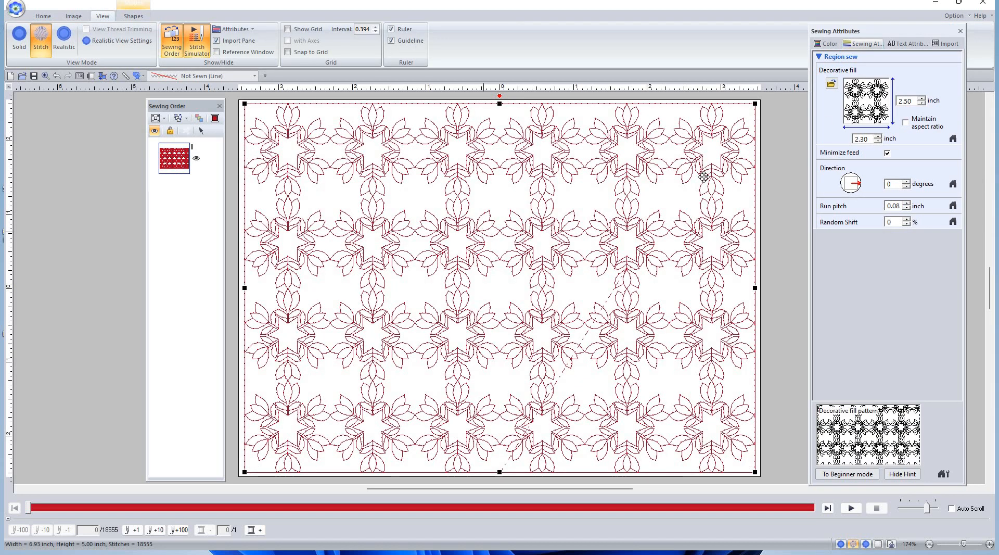
# Enter 1.75 in the pattern size field and re-lock the aspect ratio
pyautogui.moveTo(869, 139); pyautogui.dragTo(806, 137)
pyautogui.write('1.75')
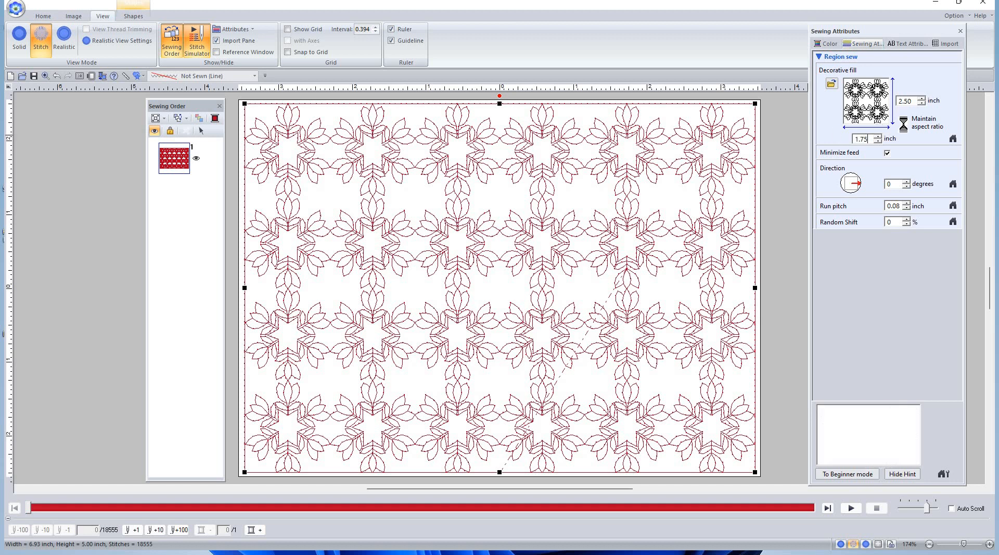
pyautogui.click(906, 123)
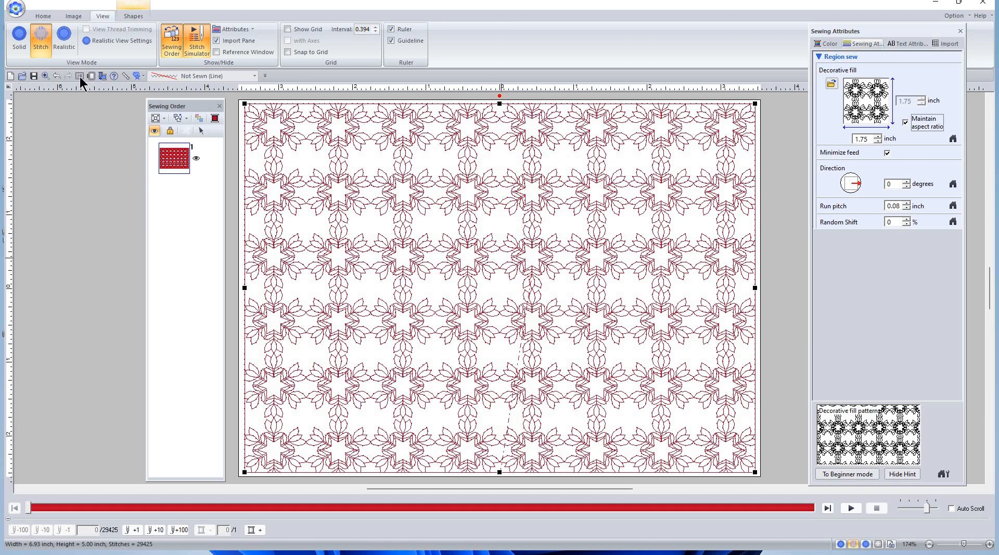
# Undo back to the 2.50 × 2.30 inch fill and unlock its aspect ratio
pyautogui.click(57, 76)
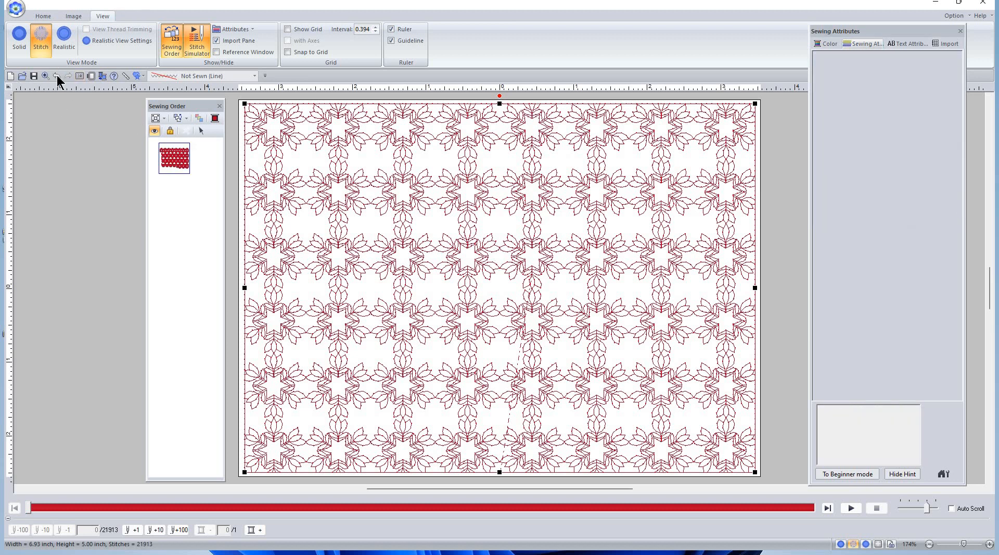
pyautogui.click(57, 76)
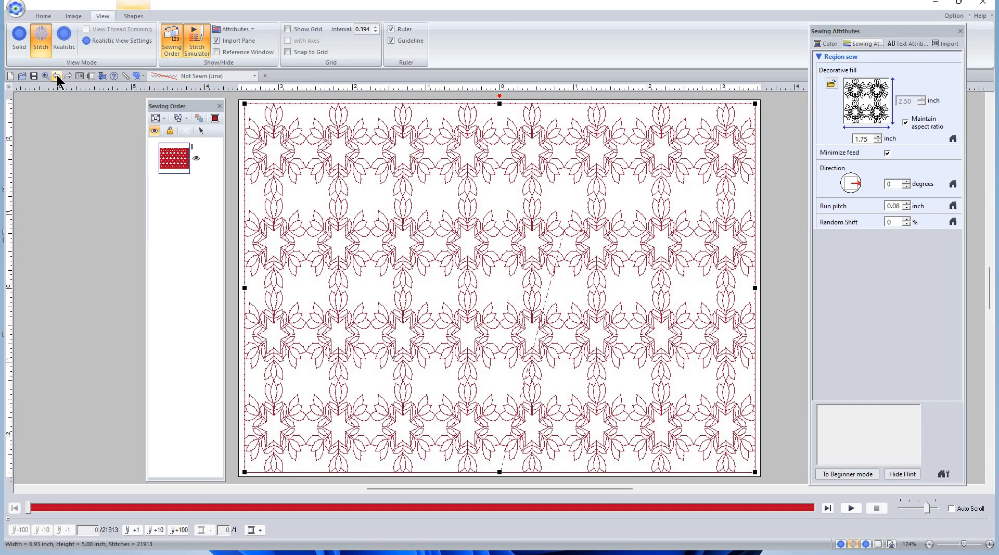
pyautogui.click(57, 76)
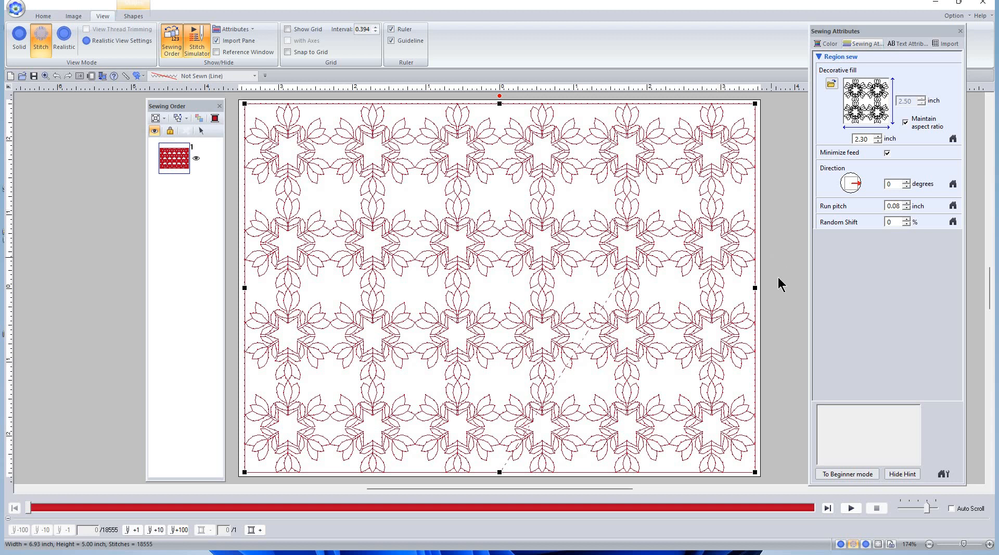
pyautogui.click(906, 122)
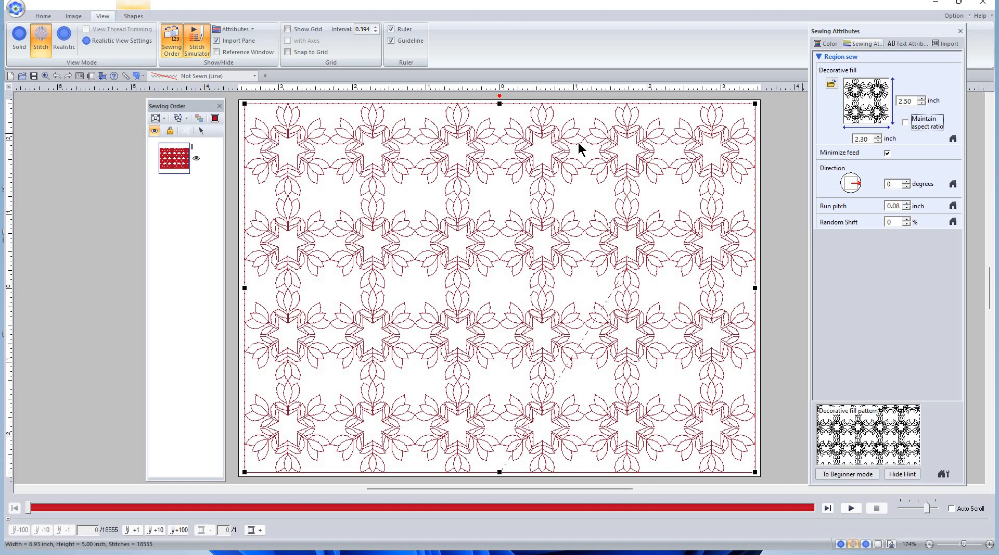
pyautogui.hotkey('alt', 'Tab')
pyautogui.hotkey('alt', 'Tab')
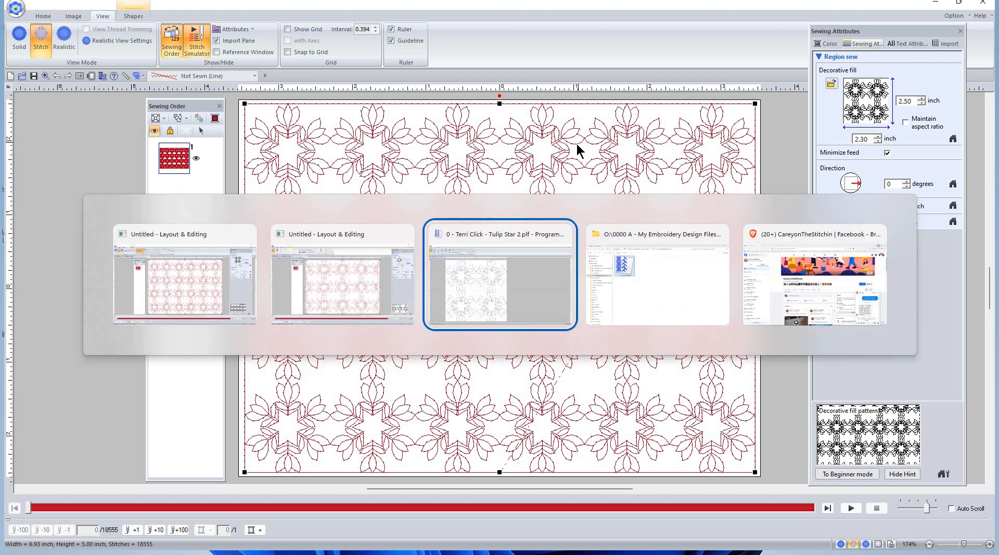
pyautogui.hotkey('alt', 'Tab')
pyautogui.hotkey('alt', 'Tab')
pyautogui.hotkey('alt', 'Tab')
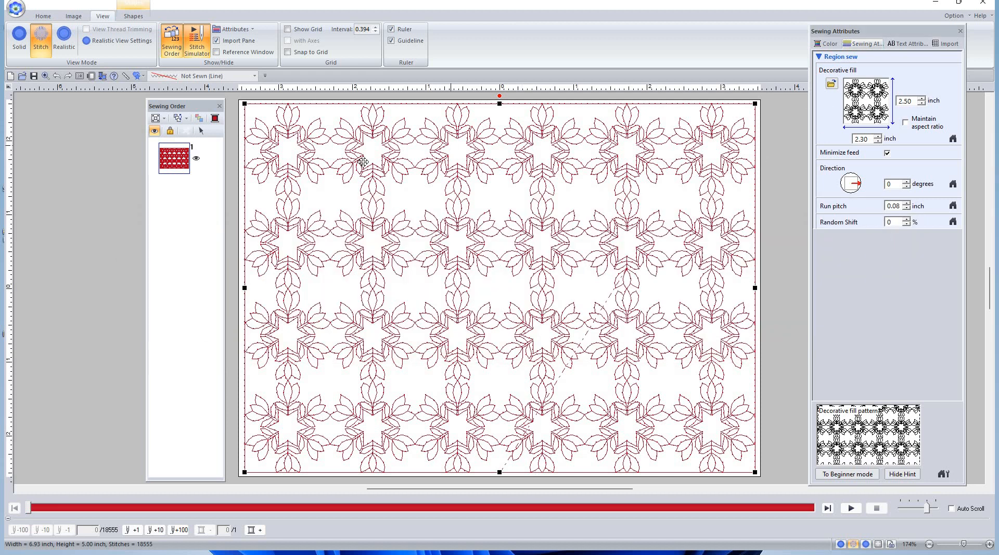
# Open recent file Tulip Star.plf in Programmable Stitch Creator, then return to Layout & Editing
pyautogui.hotkey('alt', 'Tab')
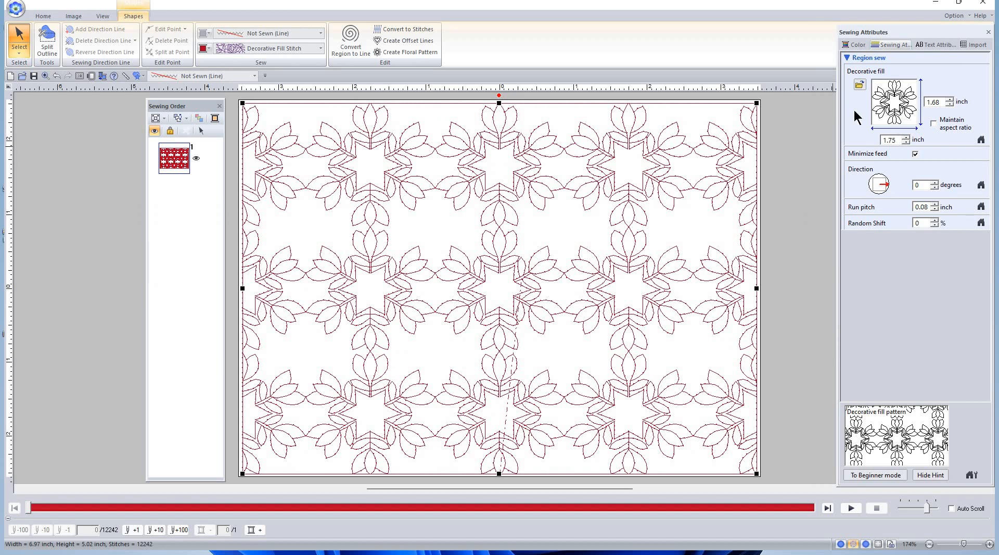
pyautogui.hotkey('alt', 'Tab')
pyautogui.hotkey('alt', 'Tab')
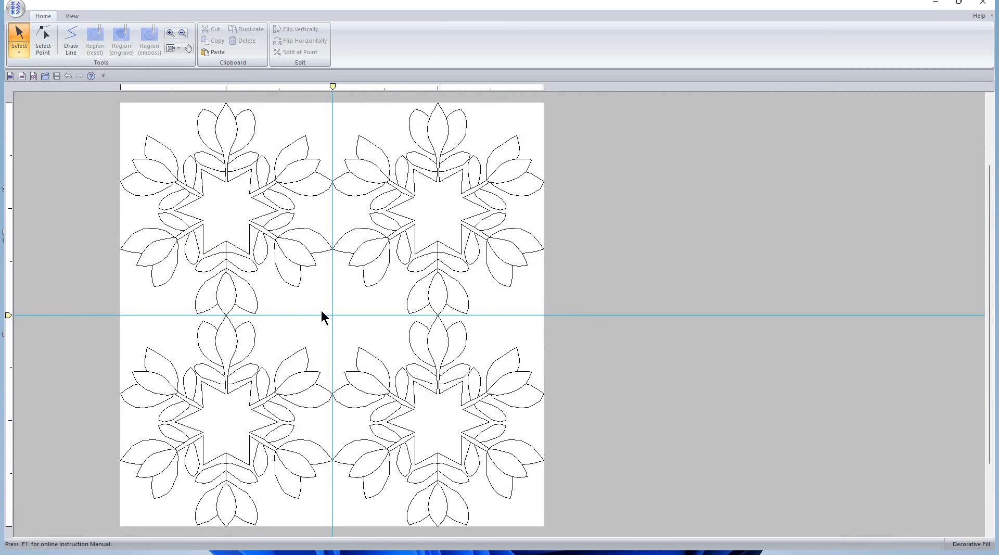
pyautogui.click(16, 10)
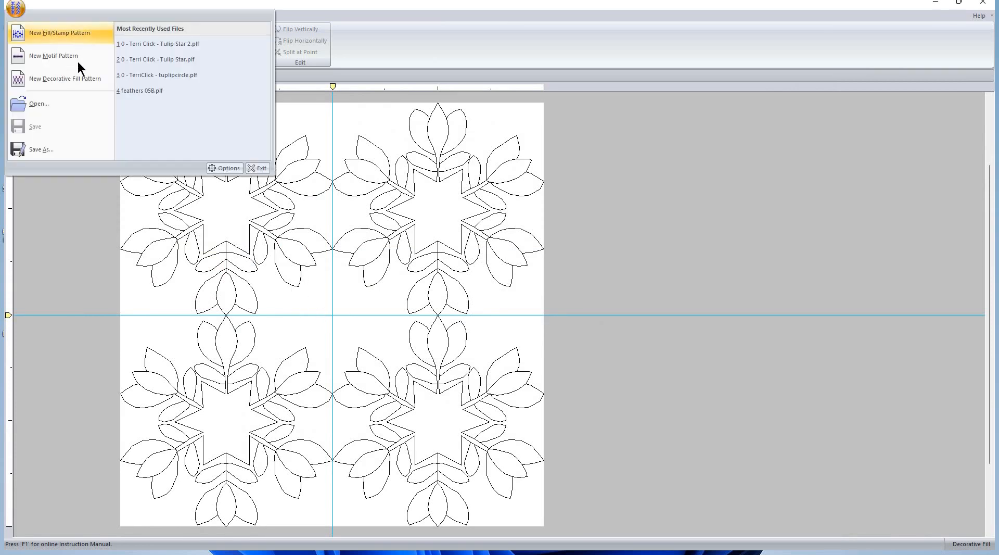
pyautogui.click(179, 60)
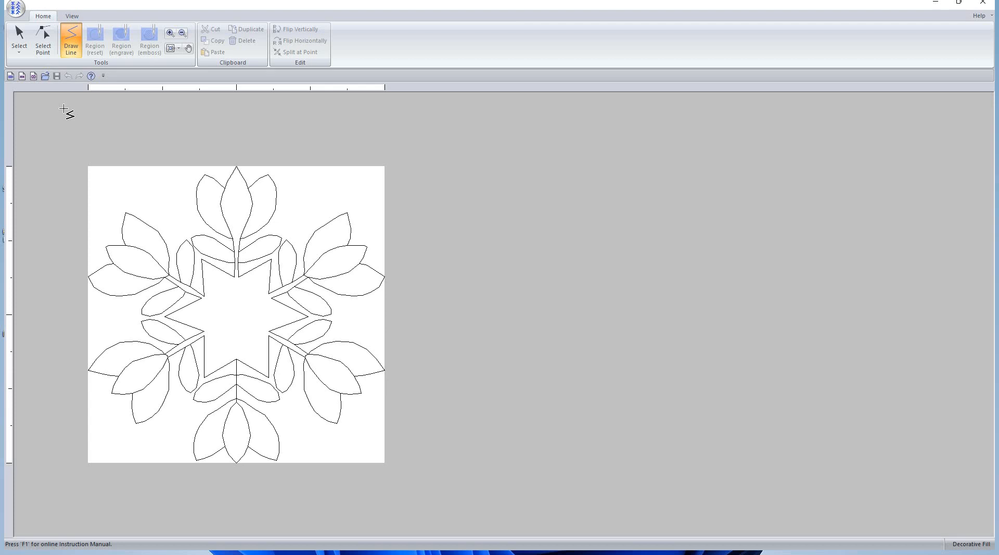
pyautogui.press('alt')
pyautogui.hotkey('alt', 'Tab')
pyautogui.hotkey('alt', 'Tab')
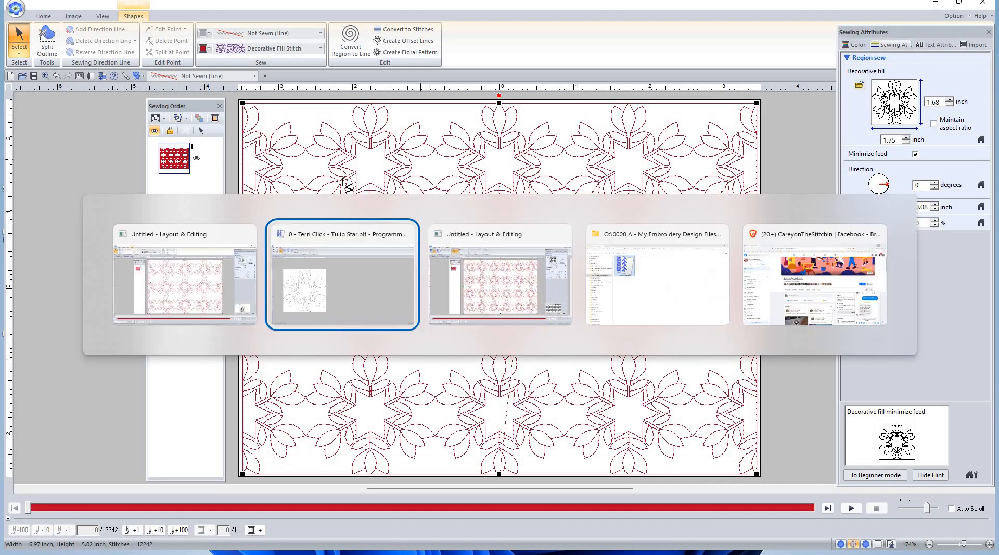
pyautogui.hotkey('alt', 'Tab')
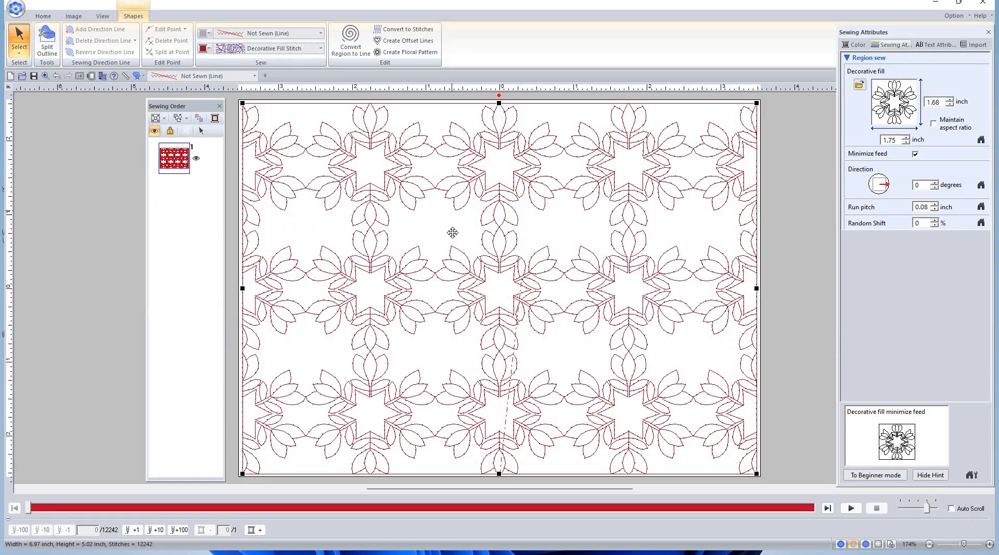
pyautogui.moveTo(566, 553)
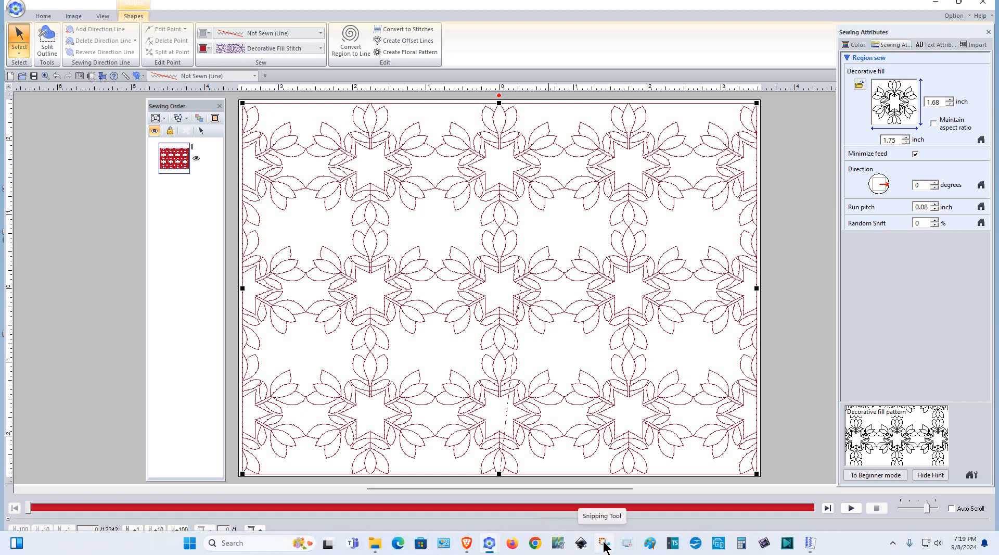
pyautogui.click(190, 543)
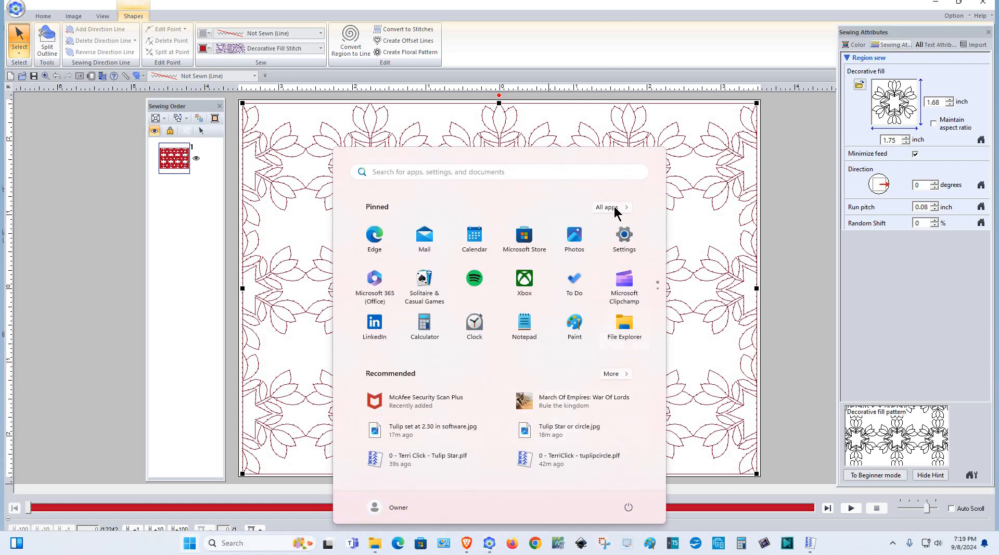
pyautogui.click(612, 207)
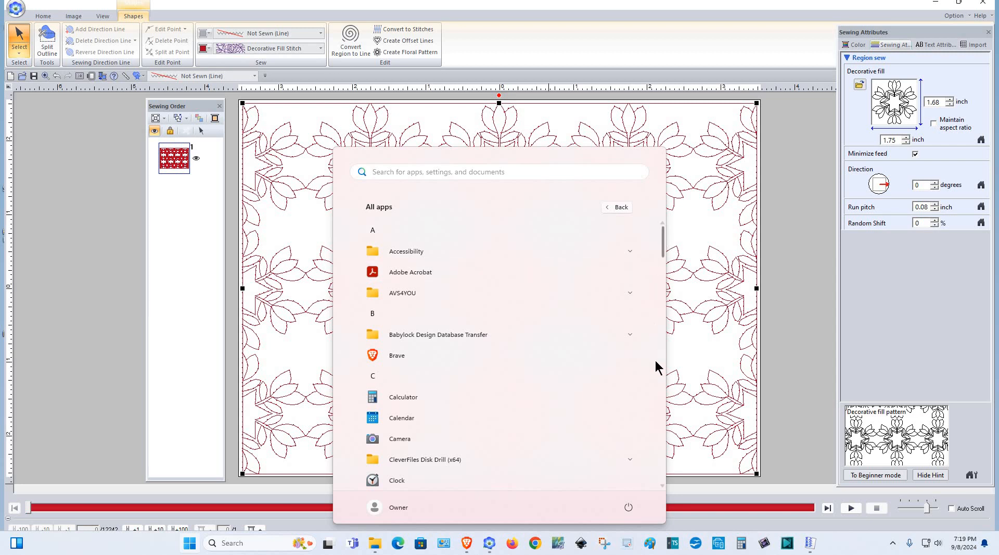
pyautogui.scroll(-15, 655, 360)
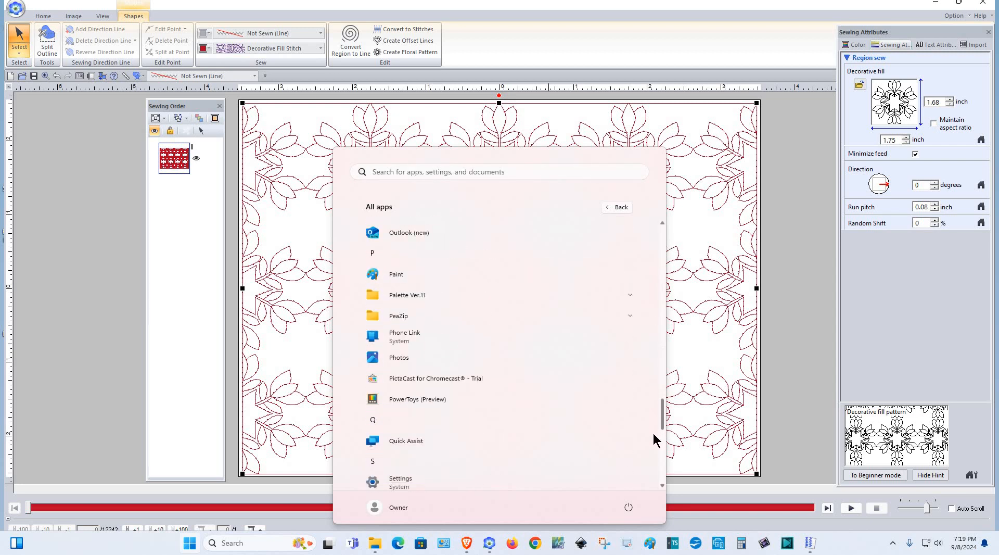
pyautogui.scroll(-10, 652, 448)
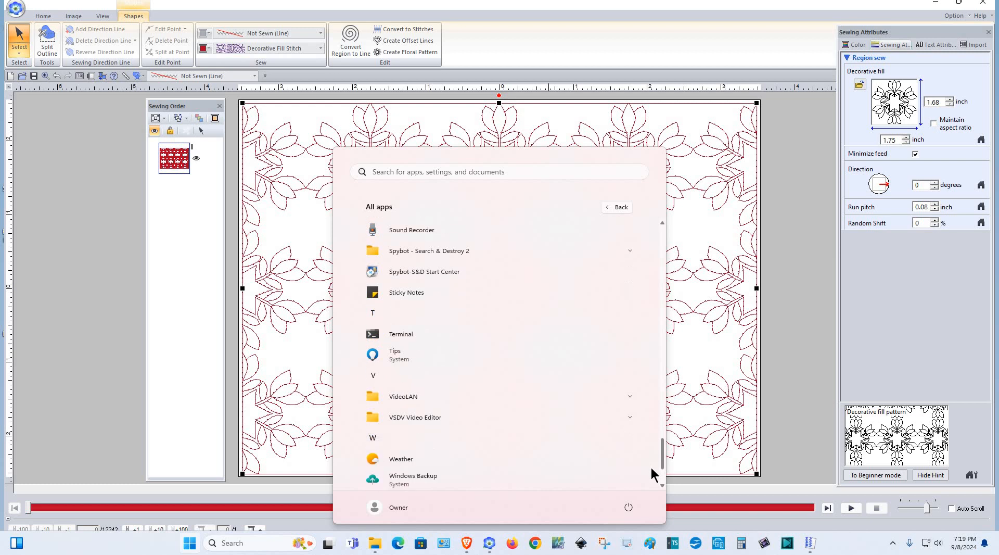
pyautogui.scroll(-4, 624, 463)
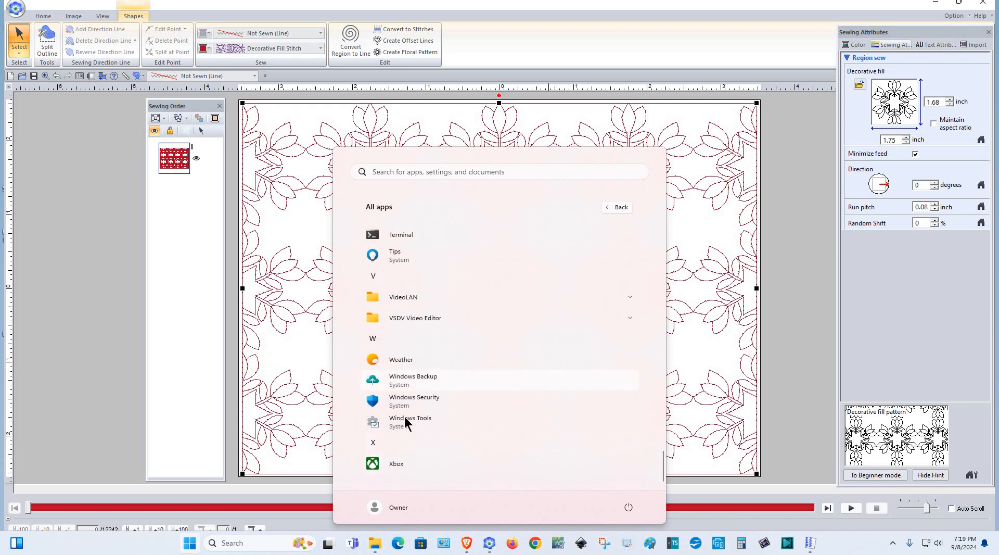
pyautogui.click(418, 421)
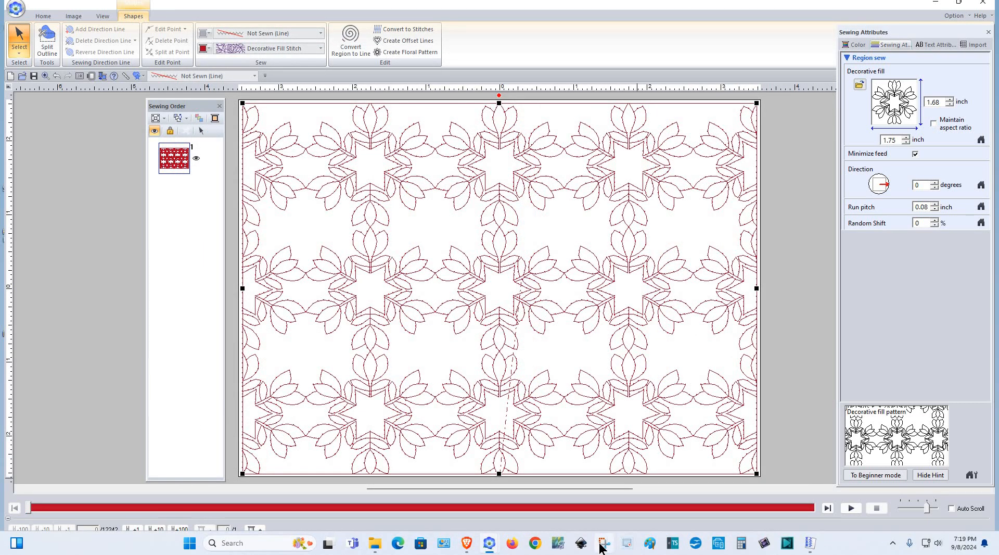
# Capture the tulip-star fill design area with Snipping Tool
pyautogui.click(603, 545)
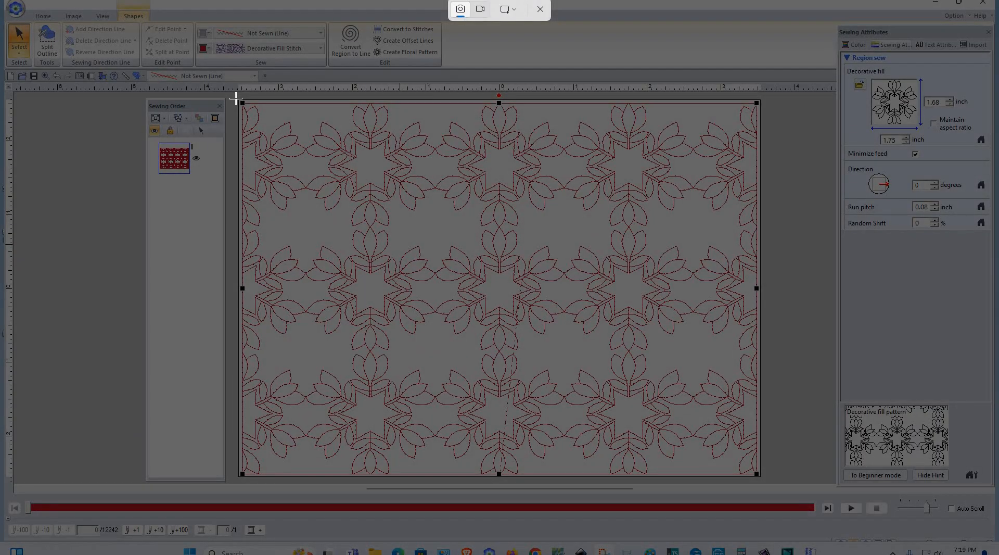
pyautogui.moveTo(235, 98); pyautogui.dragTo(765, 480)
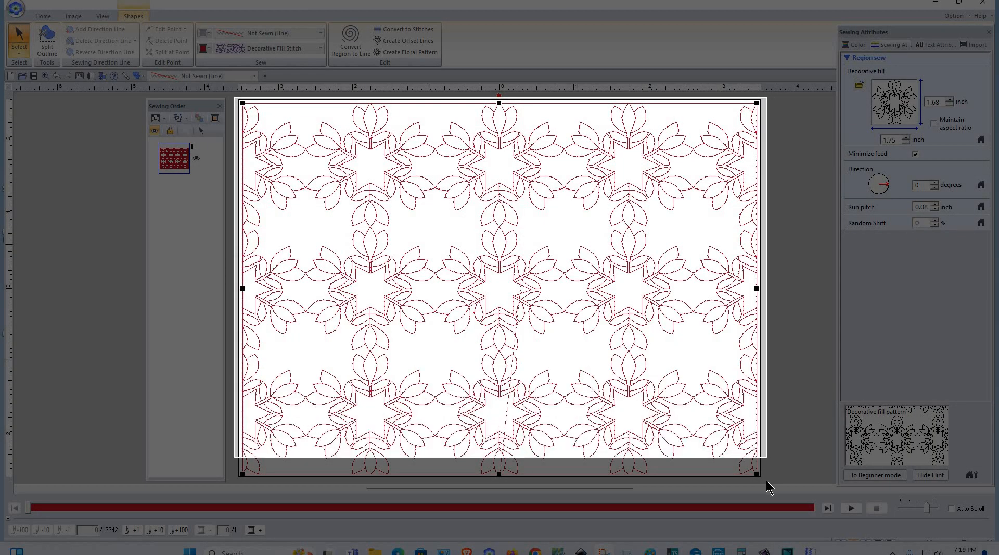
pyautogui.moveTo(748, 424); pyautogui.dragTo(747, 411)
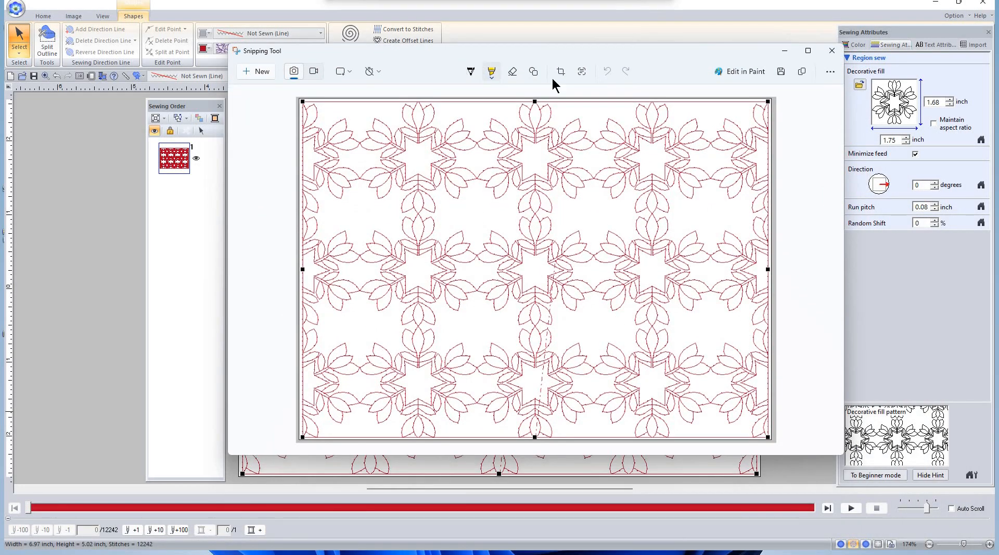
# Save the capture as a JPG in the Decorative Fill Files designer subfolder and close Snipping Tool
pyautogui.click(781, 71)
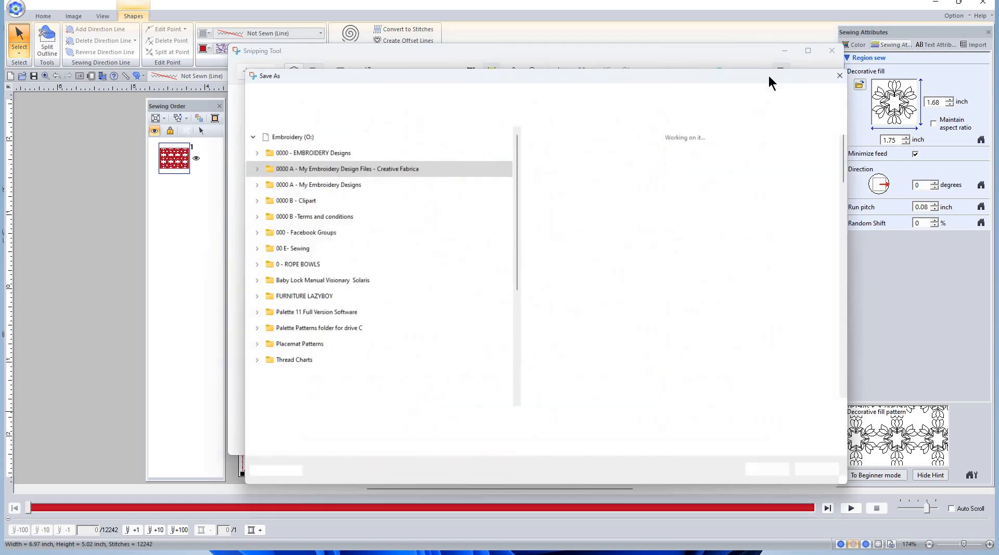
pyautogui.click(388, 383)
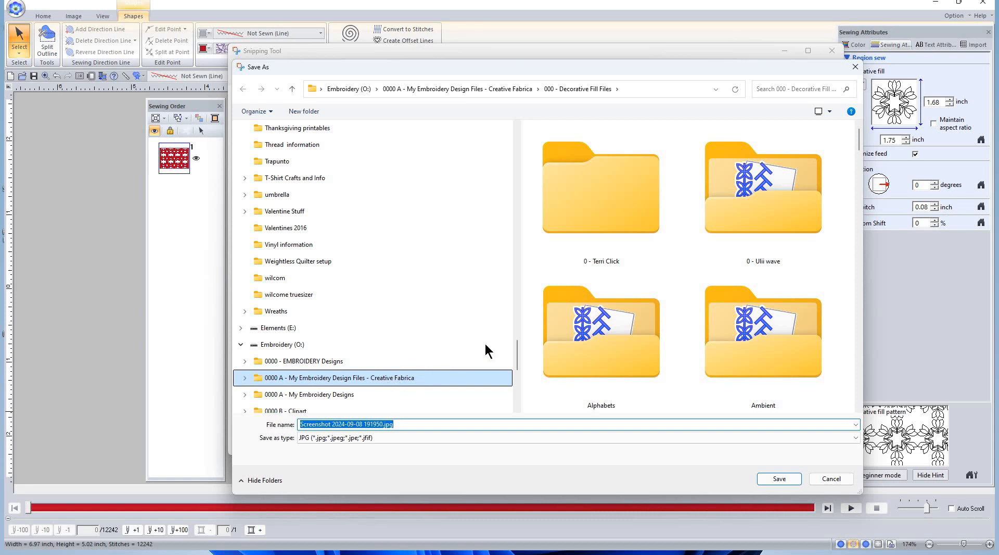
pyautogui.doubleClick(619, 203)
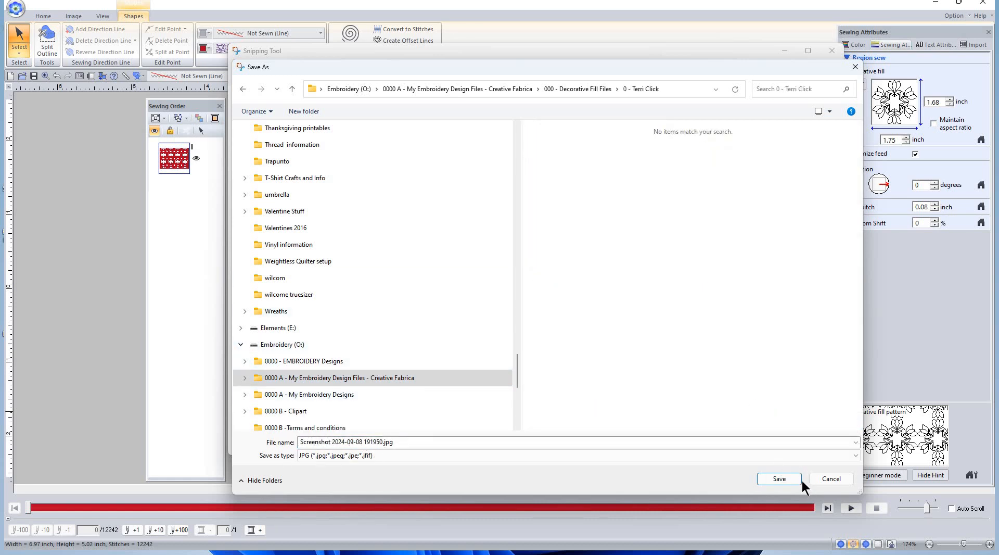
pyautogui.click(779, 478)
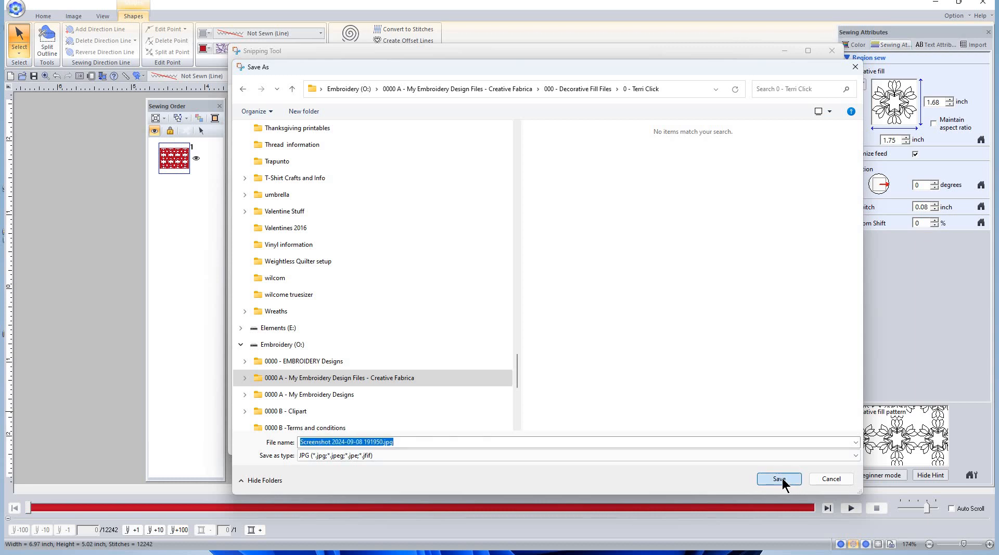
pyautogui.click(781, 478)
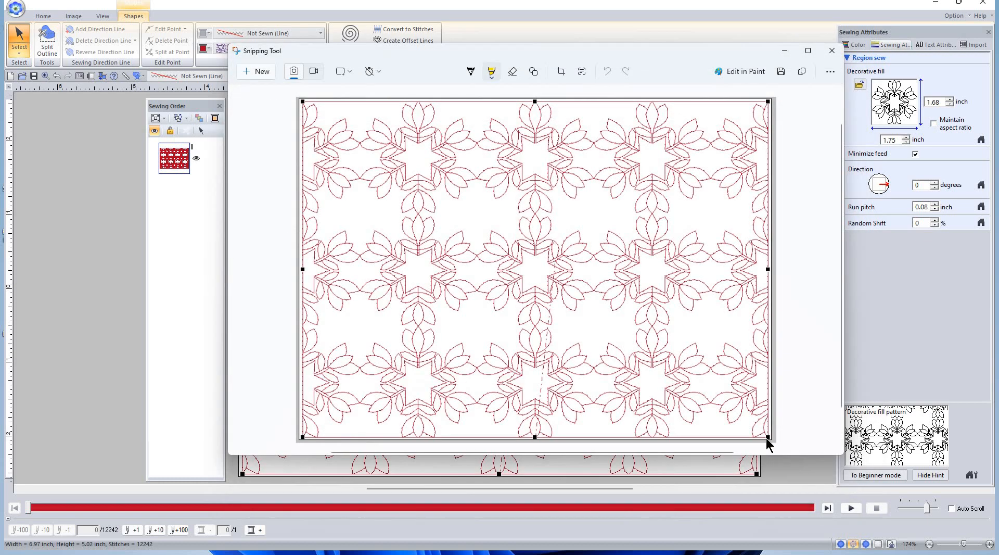
pyautogui.click(831, 51)
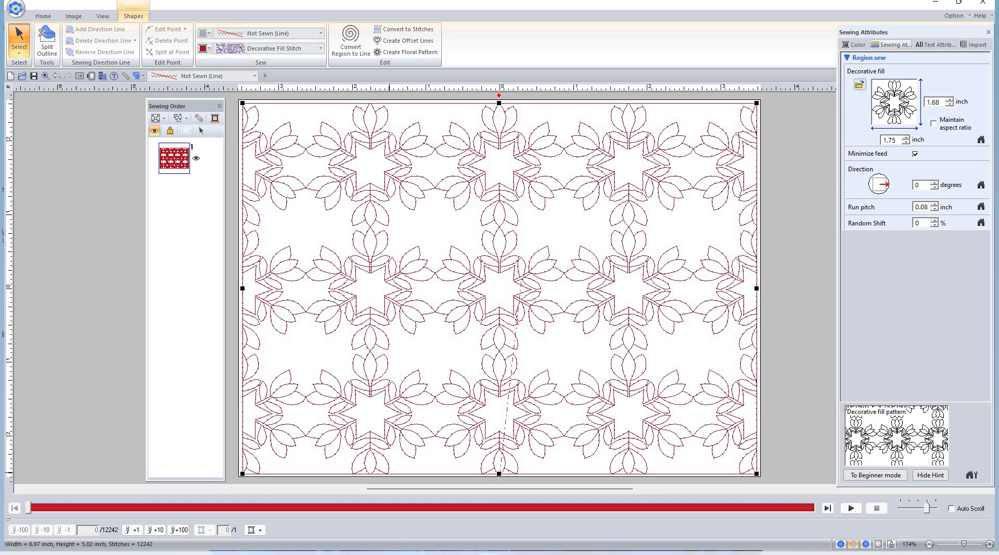